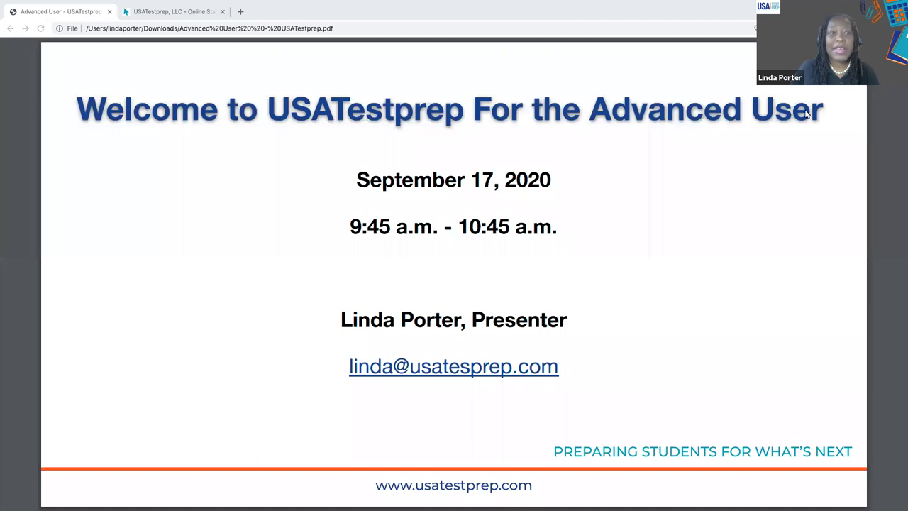
Step: Read through the presentation from the welcome slide past the Agenda to the Questions and Feedback slide
scroll(799, 163, "down", 6)
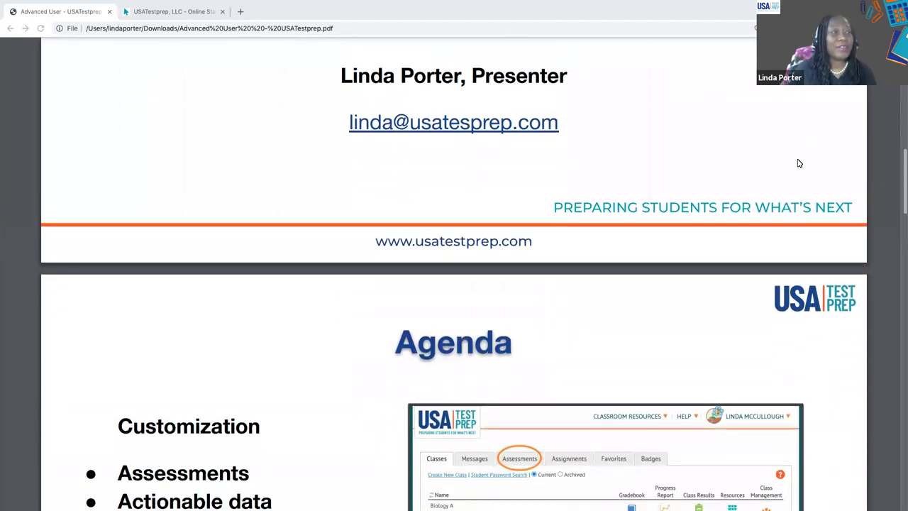
scroll(798, 163, "down", 2)
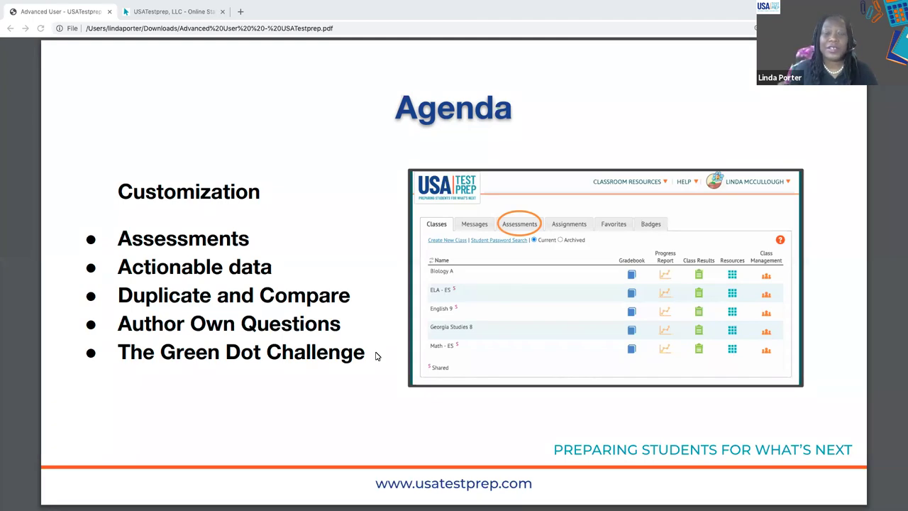
scroll(376, 356, "down", 6)
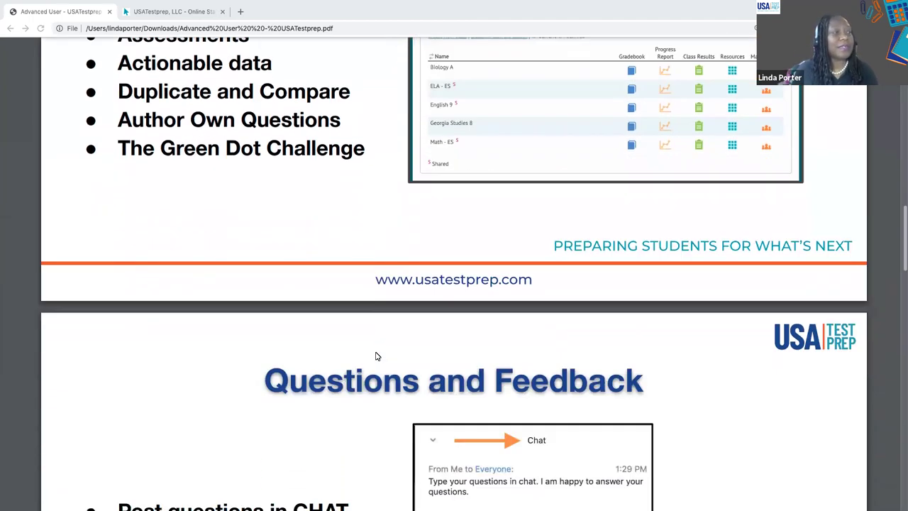
scroll(375, 356, "down", 2)
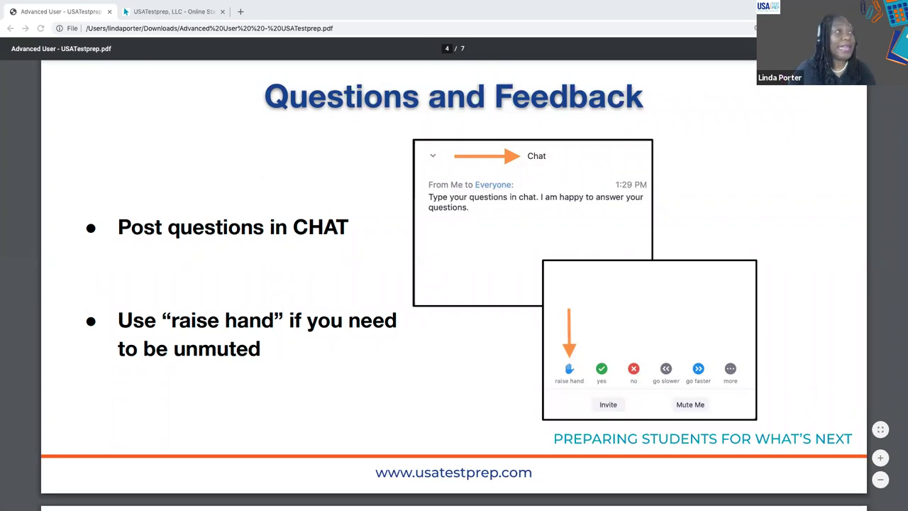
Step: Switch to the USATestprep site and start creating a new assessment
left_click(160, 14)
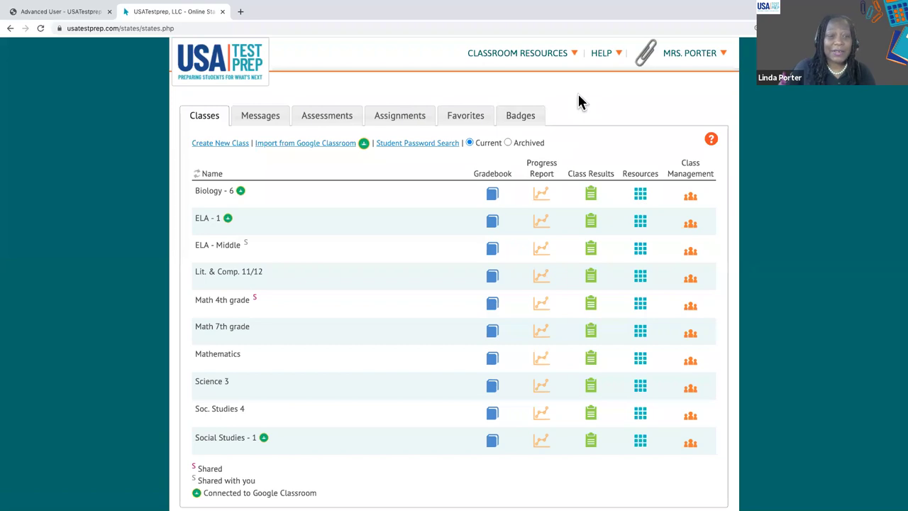
left_click(323, 121)
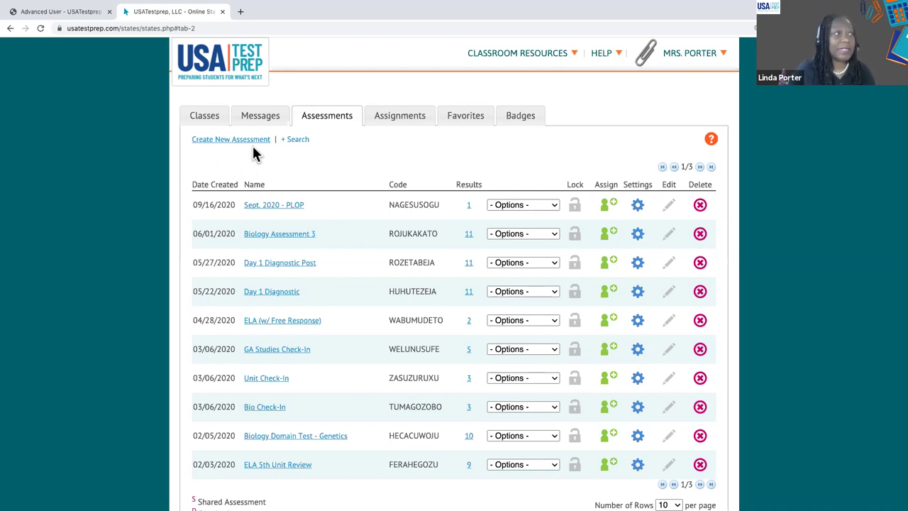
left_click(241, 141)
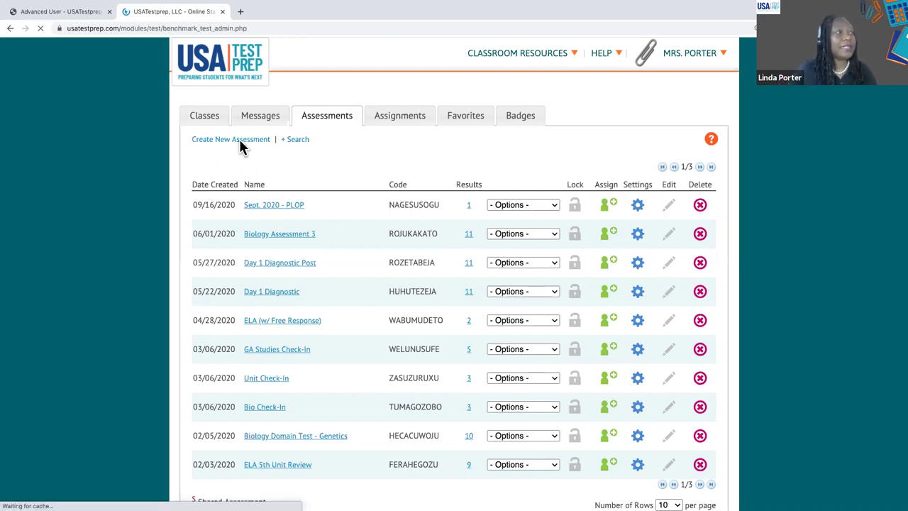
Step: Name the assessment "Sample A", choose the 7th Grade Mathematics EOG (GSE) test, and continue to the questions stage
left_click(407, 182)
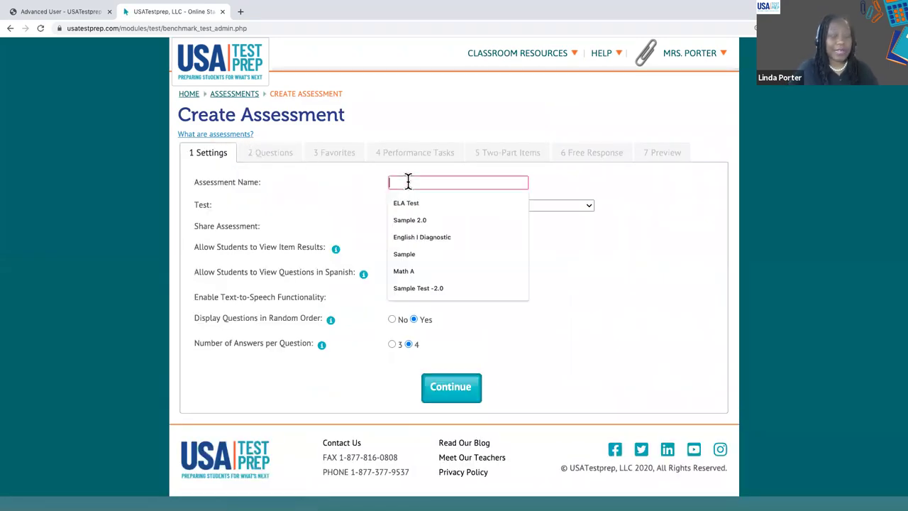
type("Sample")
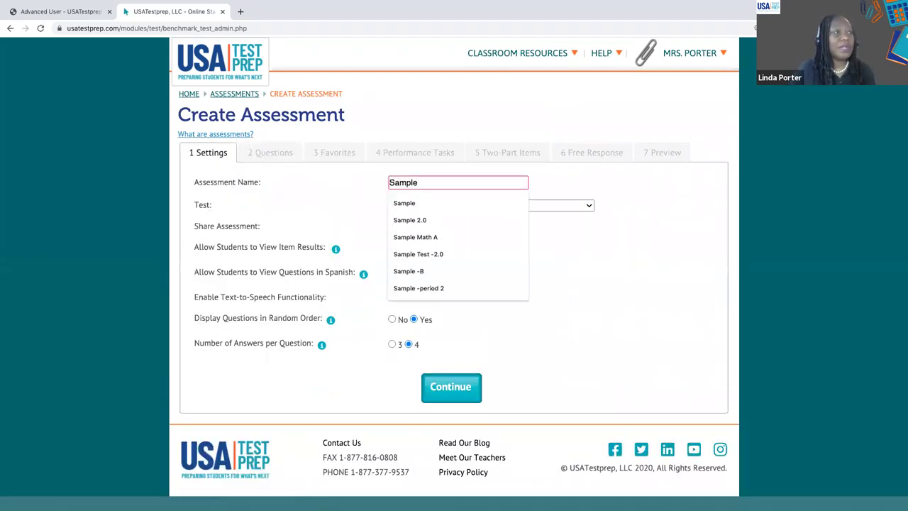
type(" A")
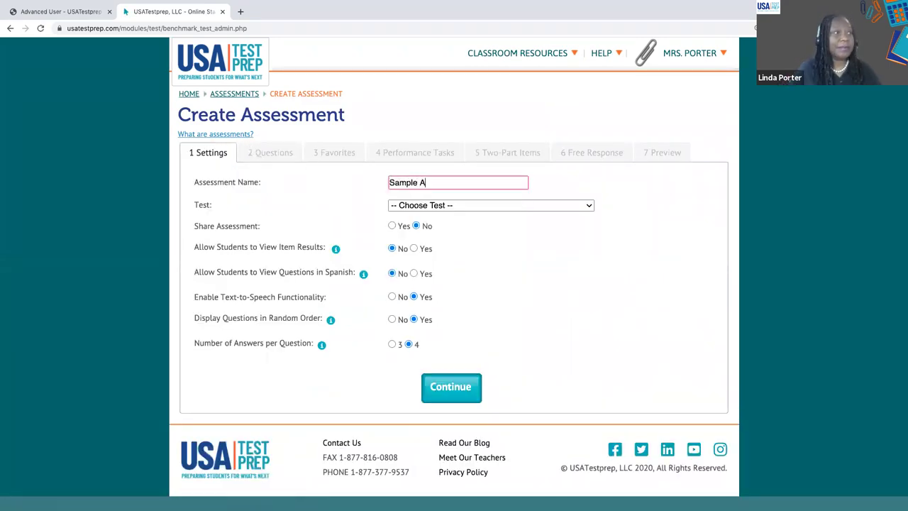
left_click(588, 207)
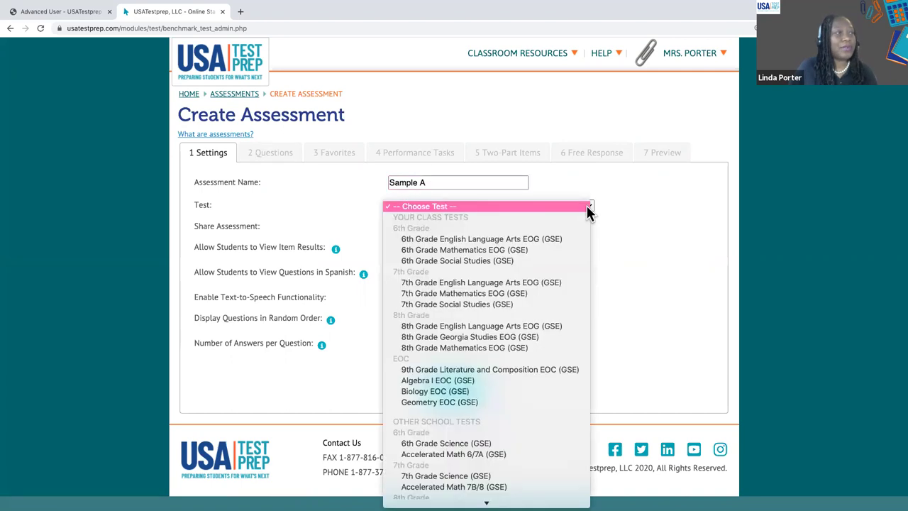
left_click(520, 294)
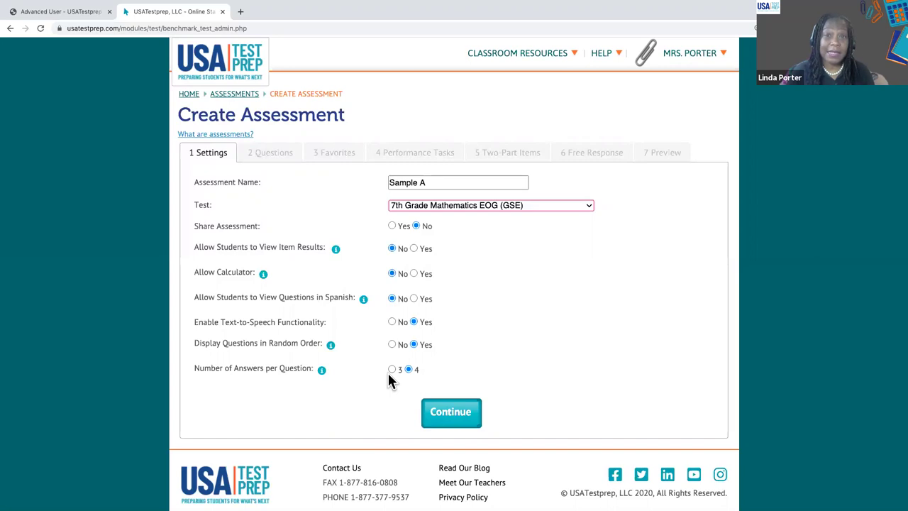
left_click(453, 417)
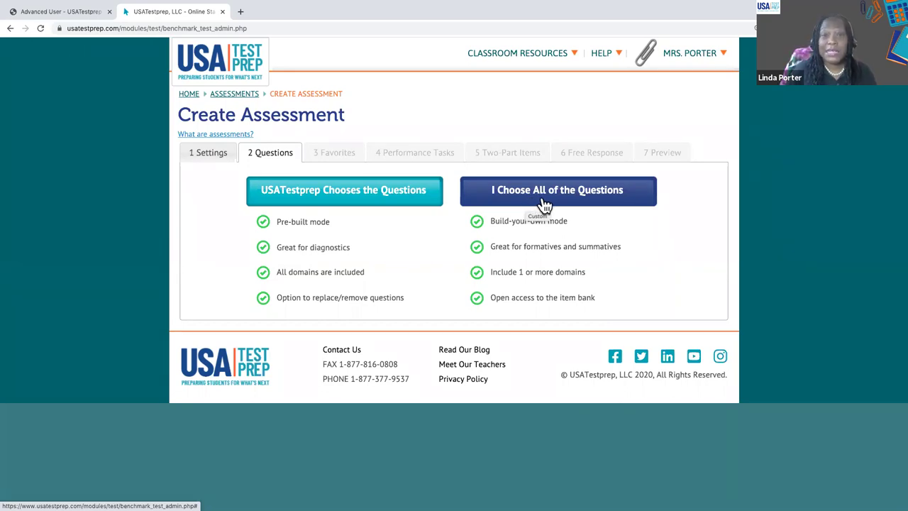
Step: Try the mode where USATestprep chooses the questions and look at its length options
left_click(405, 204)
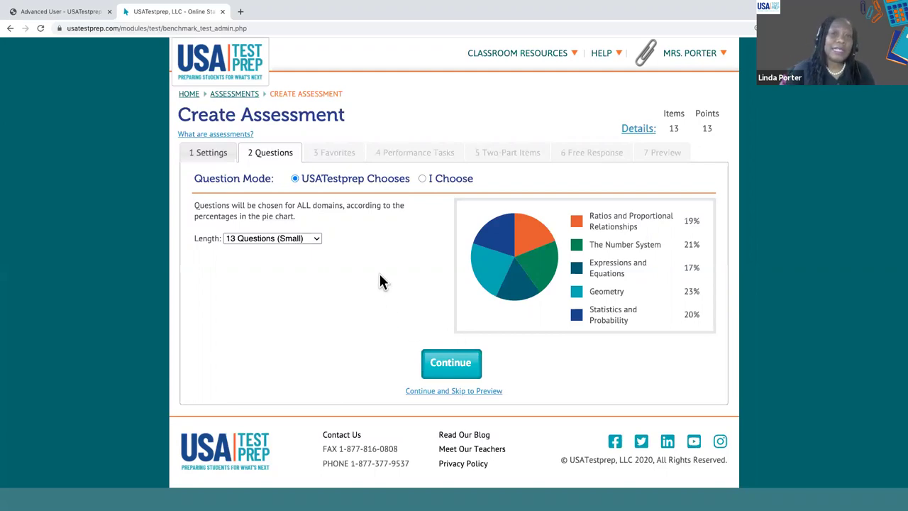
left_click(317, 240)
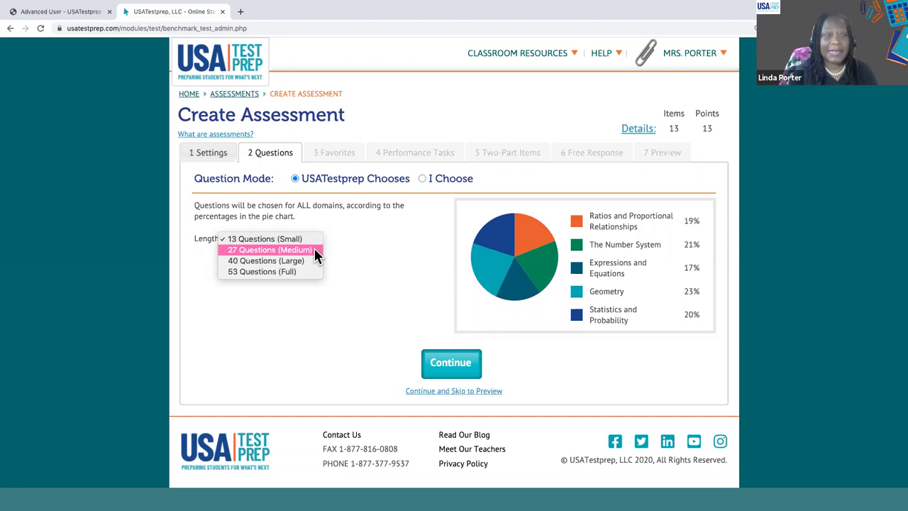
left_click(358, 239)
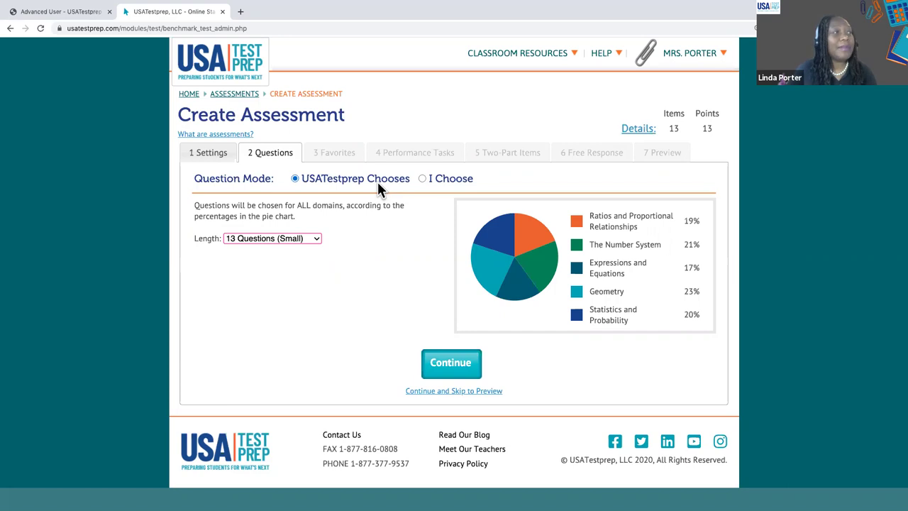
Step: Set the question mode to I Choose and select the Ratios and Proportional Relationships domain
left_click(423, 179)
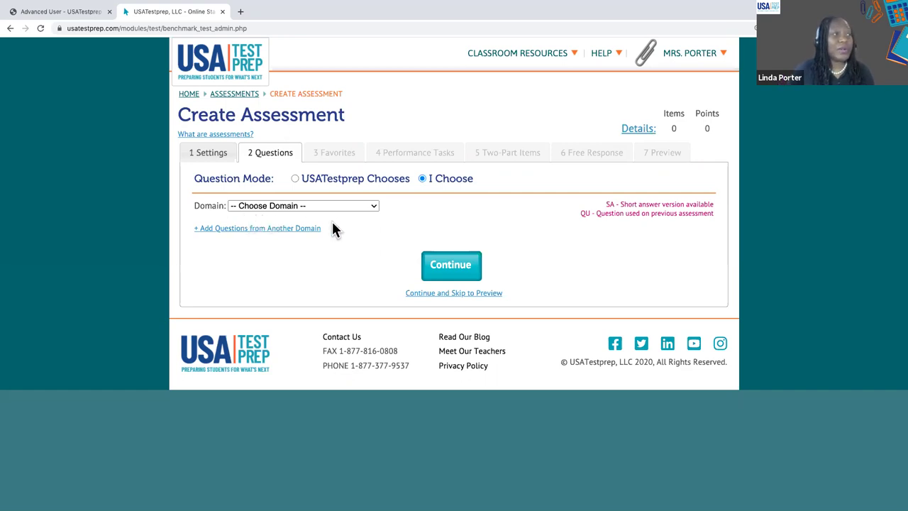
left_click(373, 207)
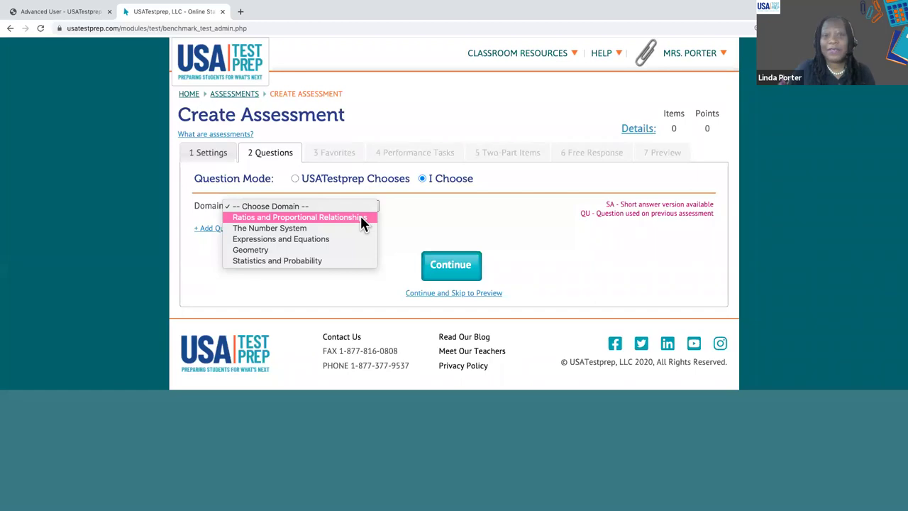
left_click(360, 217)
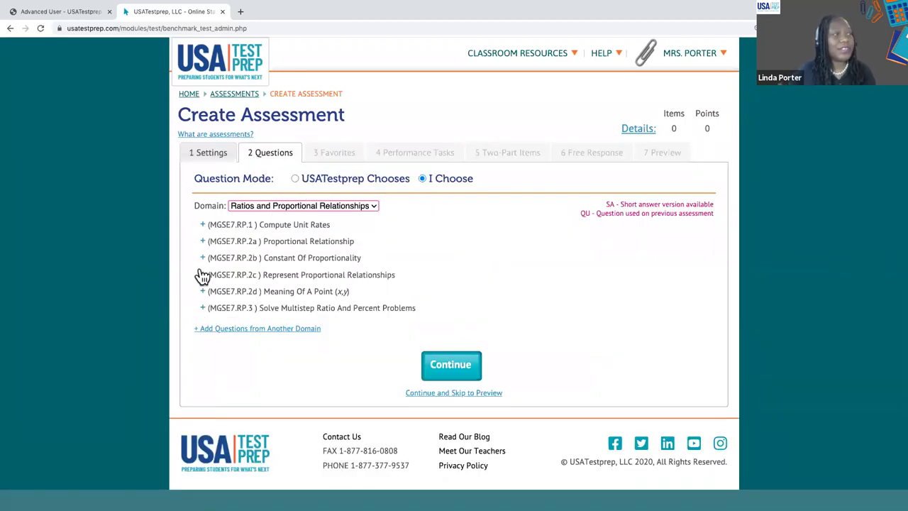
Step: Expand the MGSE7.RP.1 Compute Unit Rates standard and sort its questions by Low DOK
left_click(204, 225)
scroll(199, 253, "down", 1)
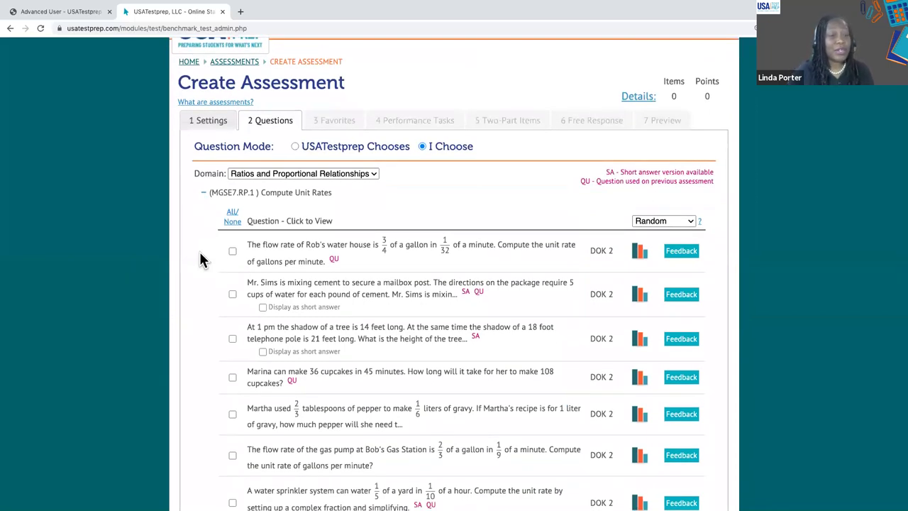
scroll(200, 252, "down", 5)
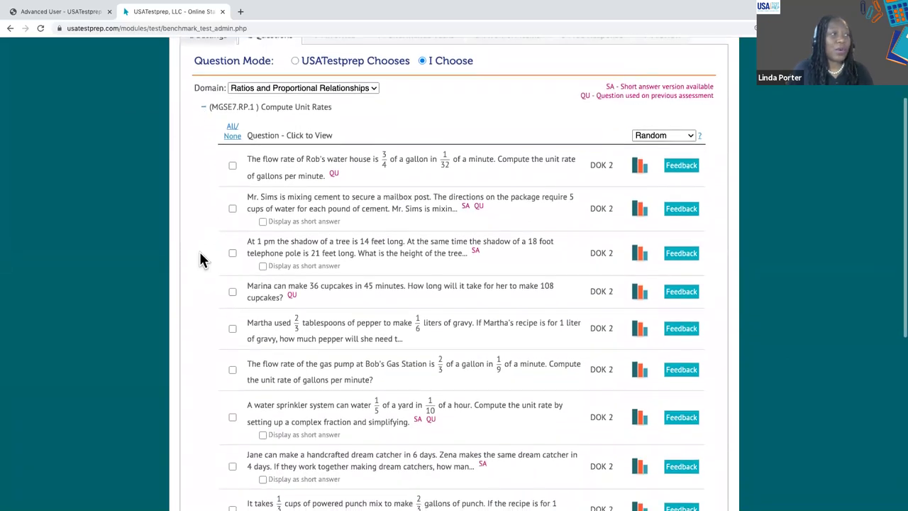
scroll(200, 254, "down", 2)
scroll(200, 253, "up", 6)
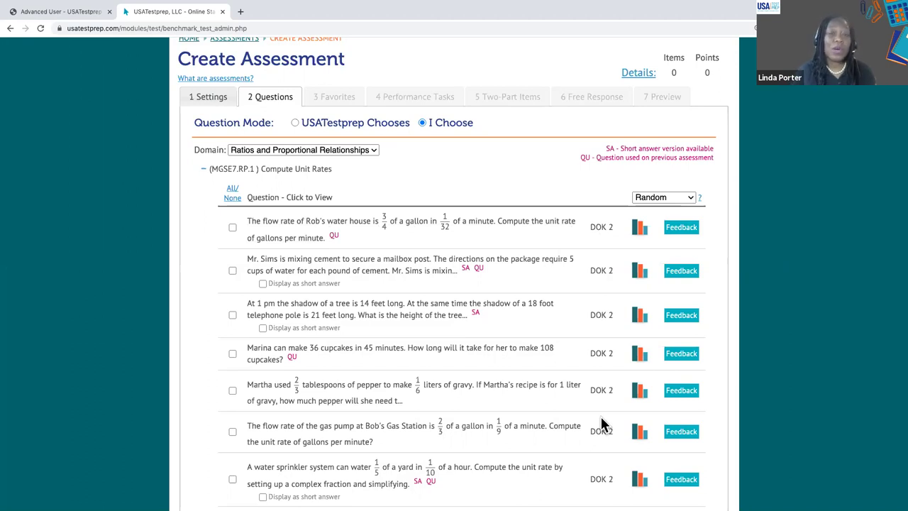
scroll(602, 424, "down", 1)
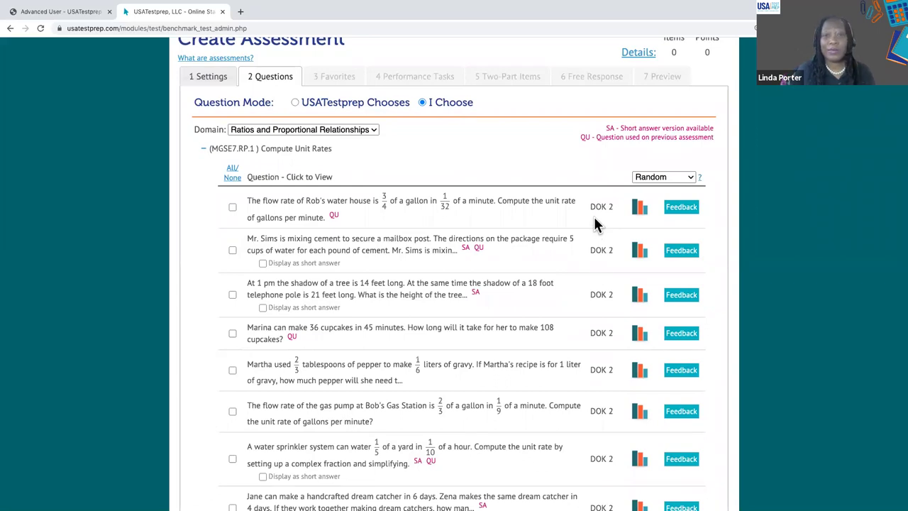
left_click(691, 181)
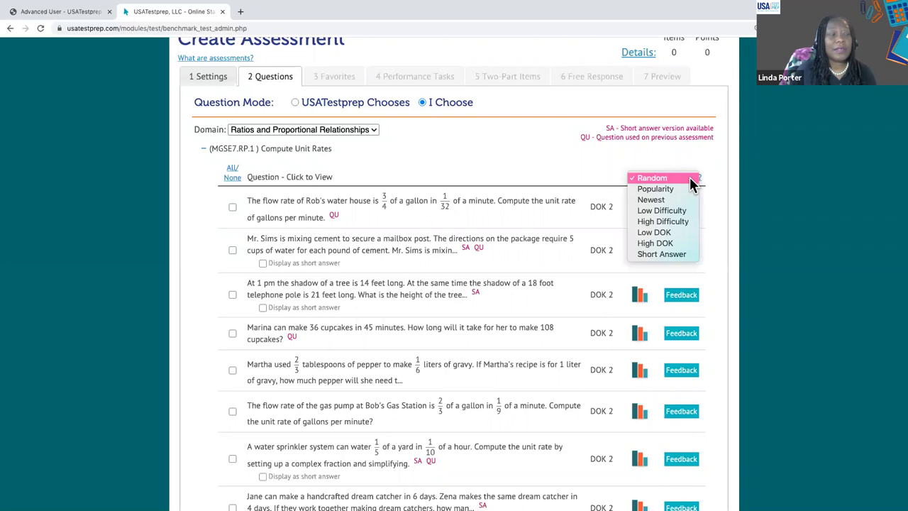
left_click(674, 234)
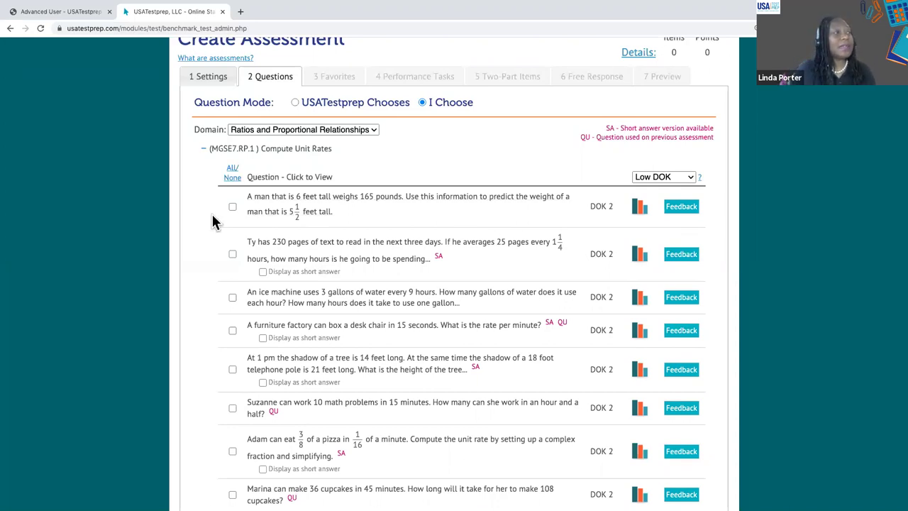
Step: Select the first two Compute Unit Rates questions, on the man's weight and Ty's reading pages
scroll(212, 220, "down", 1)
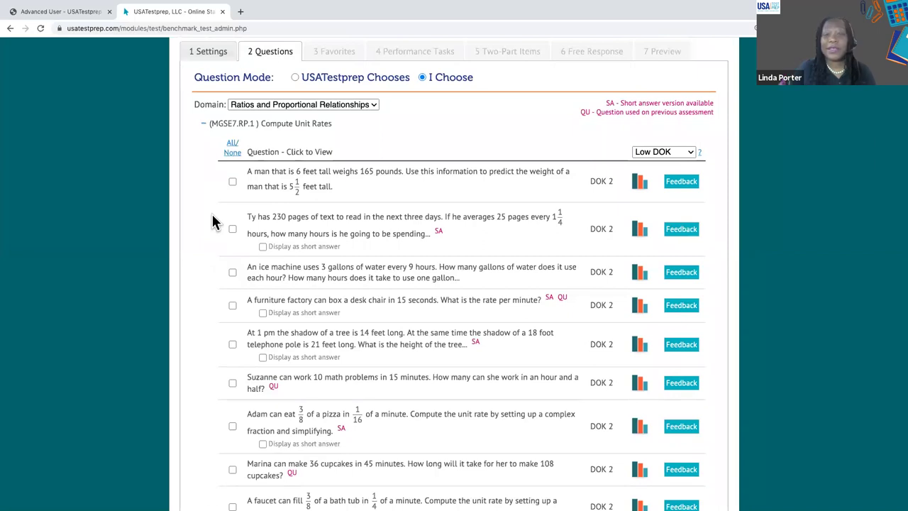
left_click(232, 182)
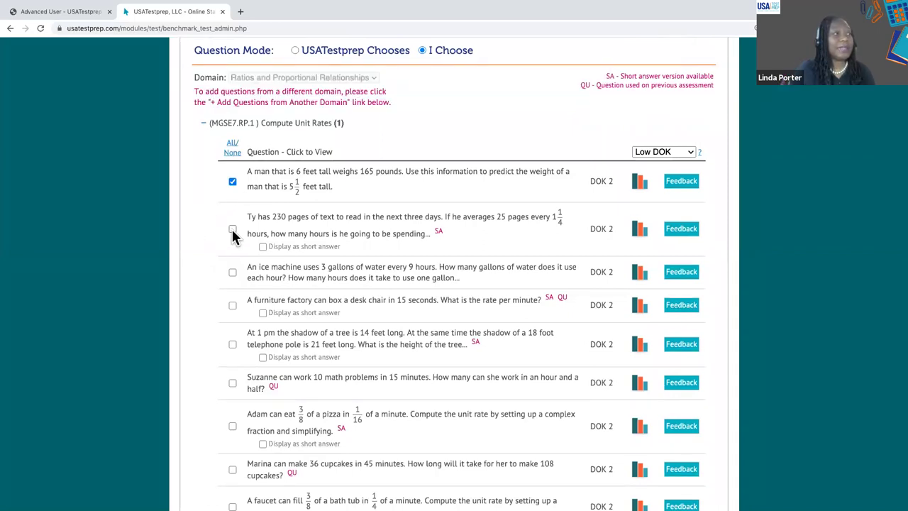
left_click(232, 230)
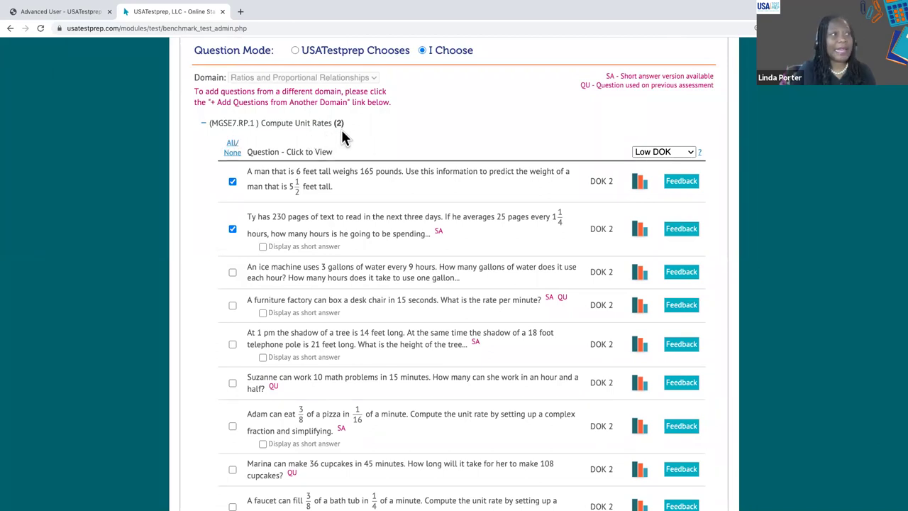
Step: Preview the ice machine question, add it to the assessment, and close the preview
left_click(288, 277)
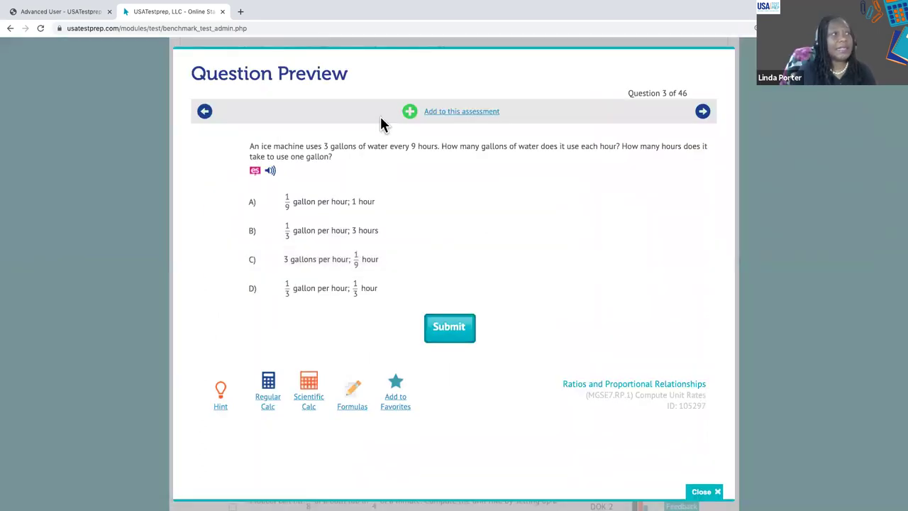
left_click(407, 115)
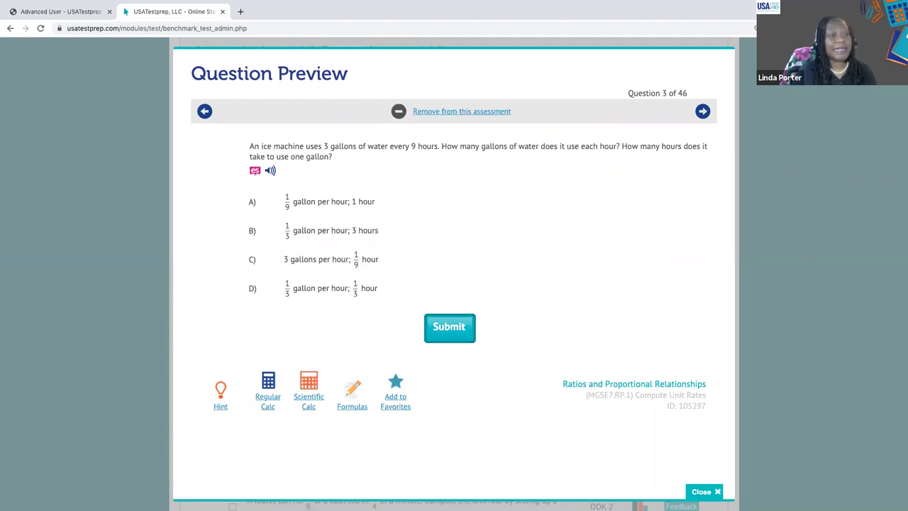
left_click(716, 491)
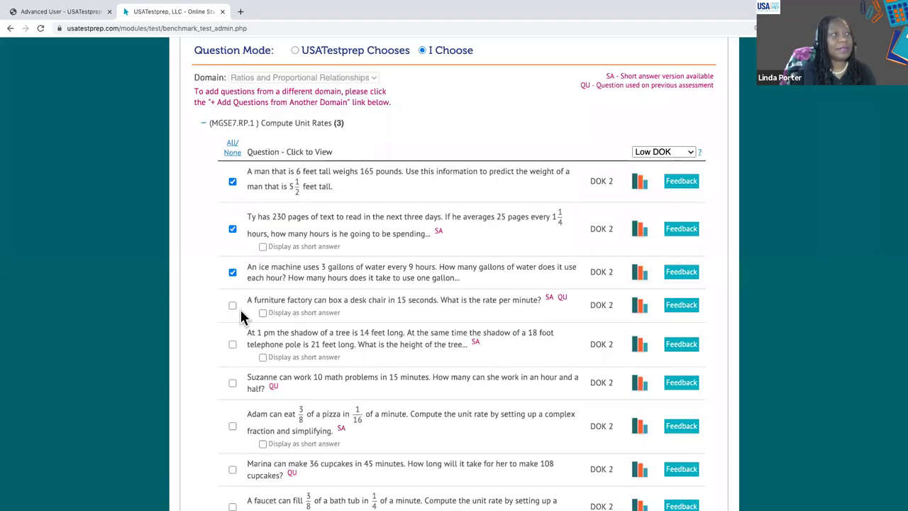
Step: Expand the MGSE7.RP.2a Proportional Relationship standard and select its first three questions on directly proportional tables
scroll(242, 317, "down", 4)
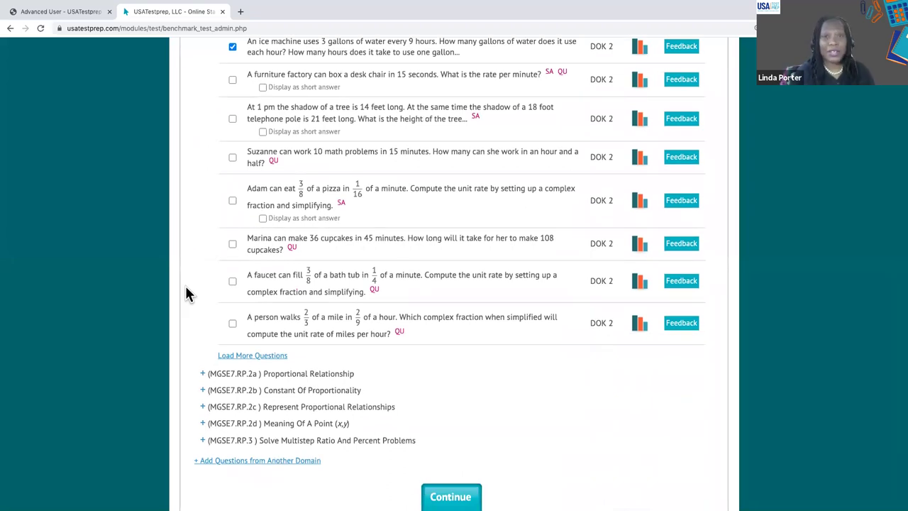
scroll(197, 237, "up", 4)
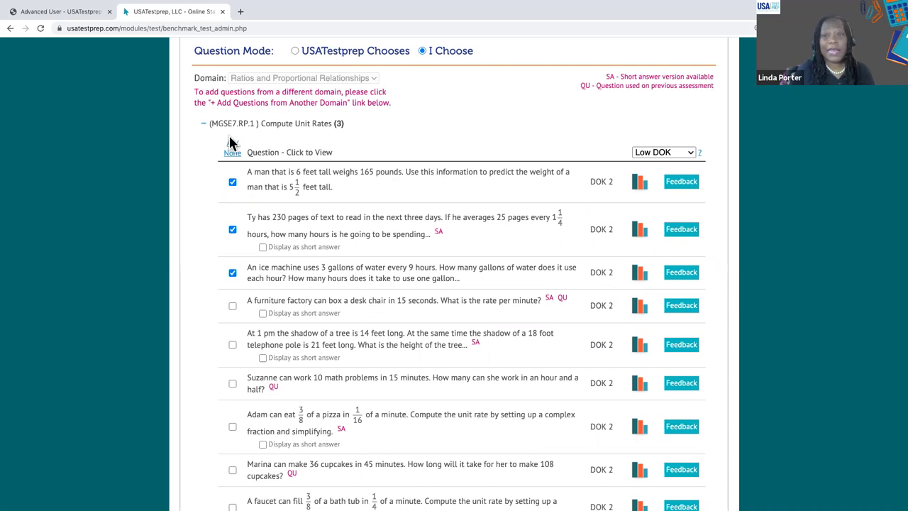
scroll(209, 176, "down", 5)
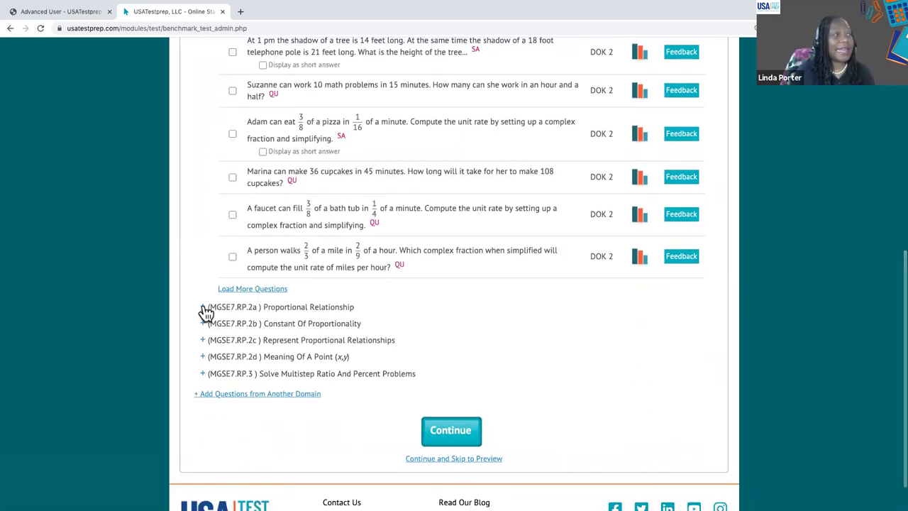
left_click(202, 307)
scroll(196, 304, "down", 2)
scroll(197, 299, "down", 1)
left_click(233, 244)
left_click(233, 276)
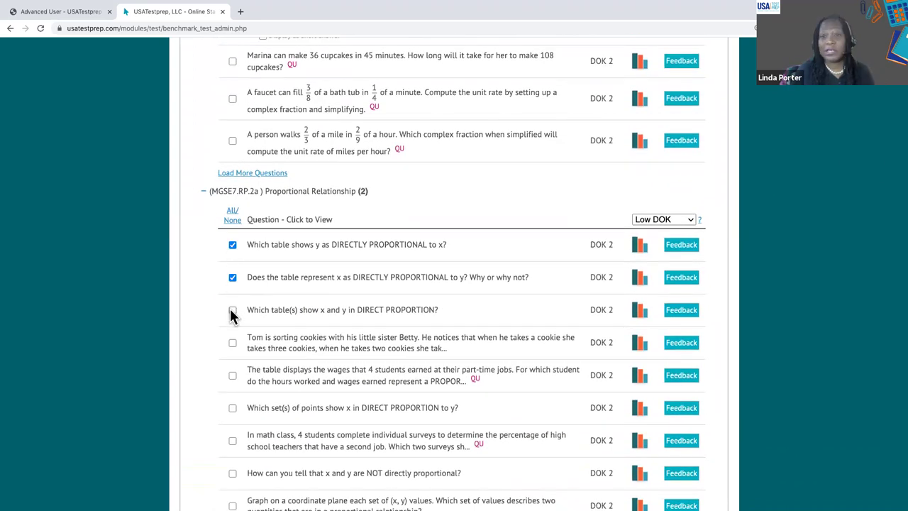
left_click(233, 309)
Step: Expand the MGSE7.RP.2b Constant Of Proportionality standard and select its first question, on Winnie the Pooh's honey jars
scroll(199, 317, "down", 1)
scroll(198, 317, "down", 5)
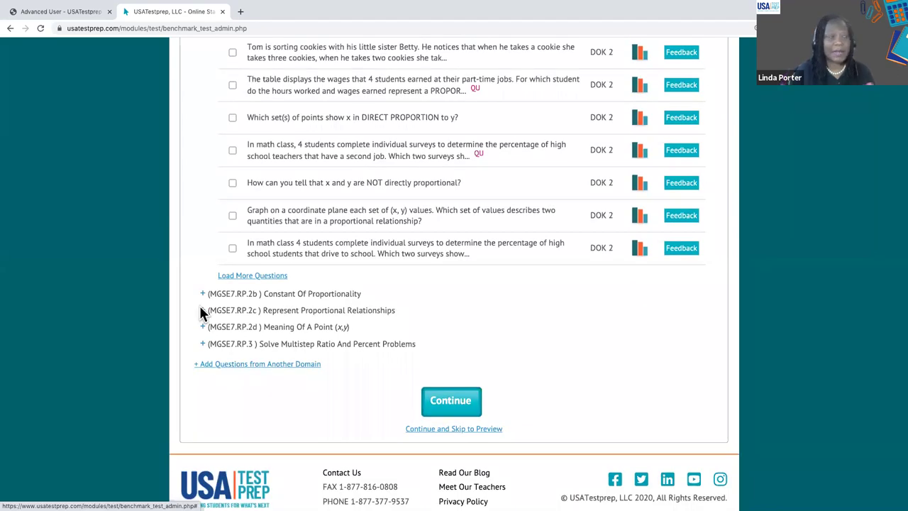
left_click(202, 293)
left_click(232, 353)
Step: Add a section for questions from another domain and set it to The Number System
scroll(200, 348, "down", 3)
scroll(201, 350, "down", 6)
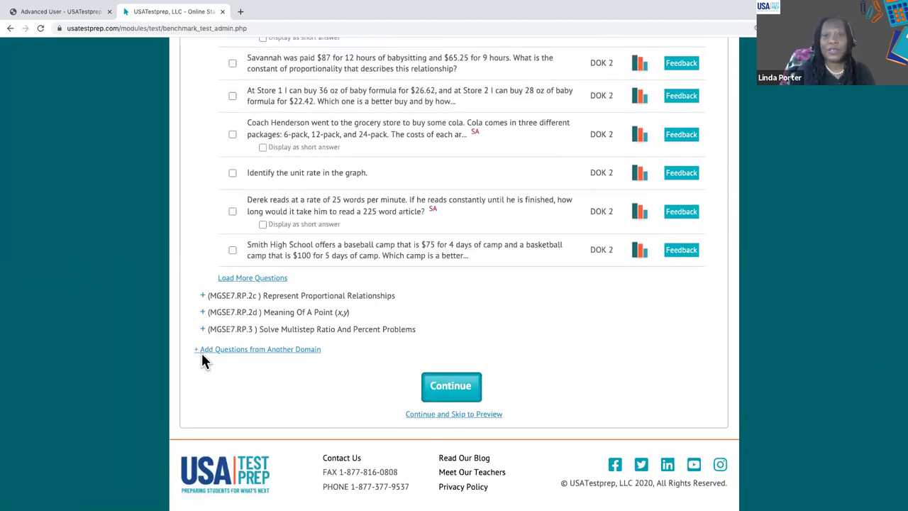
left_click(283, 351)
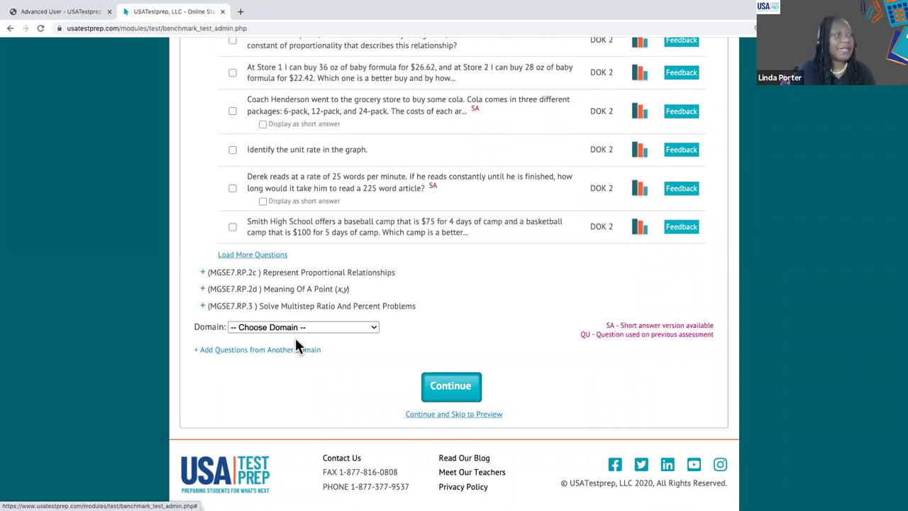
left_click(374, 327)
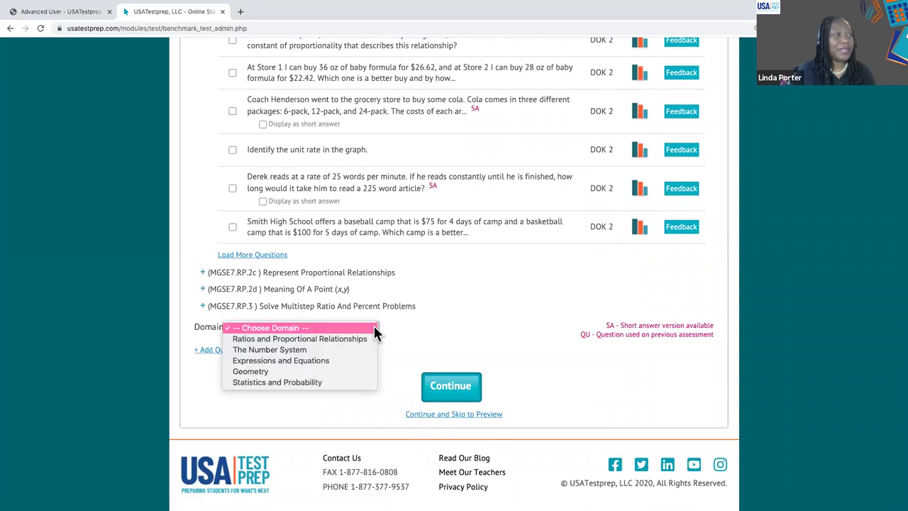
left_click(349, 349)
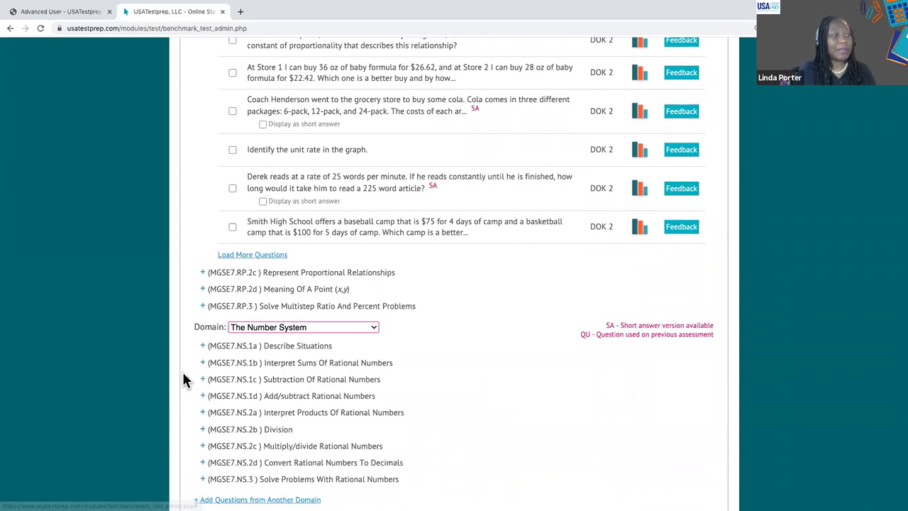
Step: Review the chosen questions, finish the question selection, and decline adding favorite questions
scroll(183, 379, "up", 20)
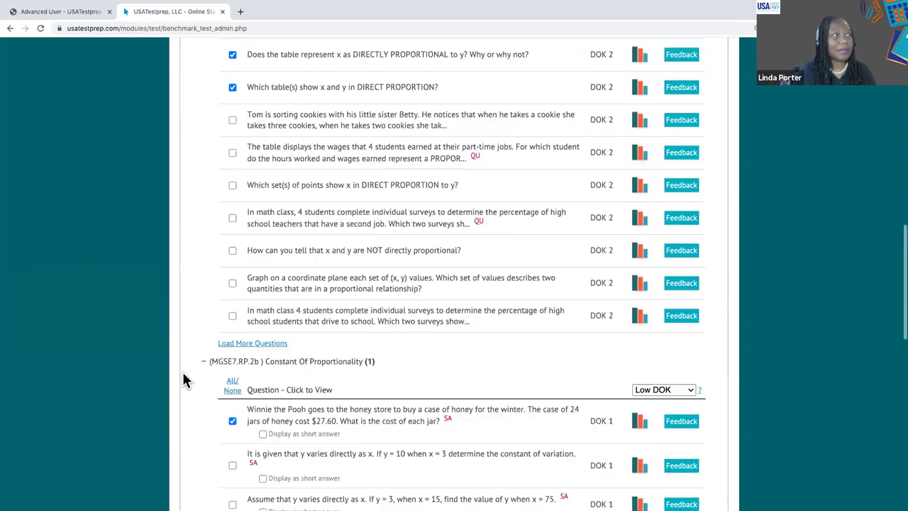
scroll(187, 349, "up", 2)
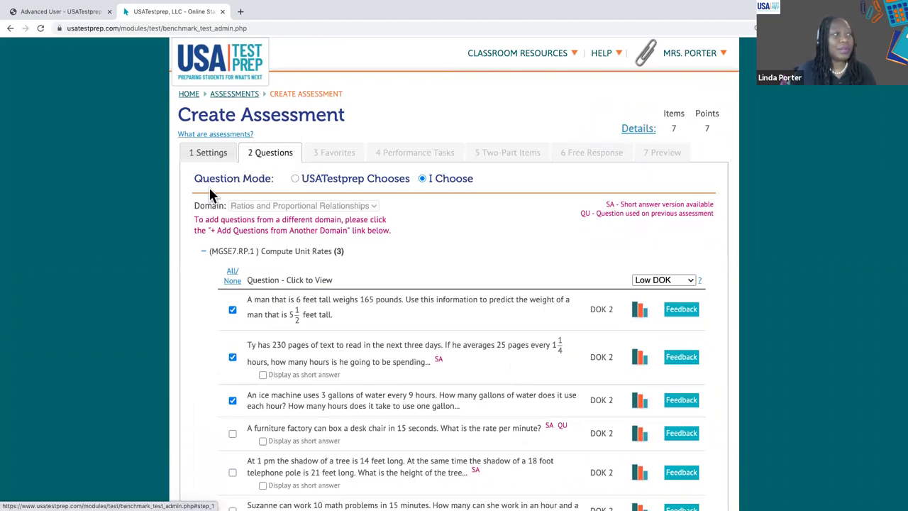
scroll(199, 303, "down", 3)
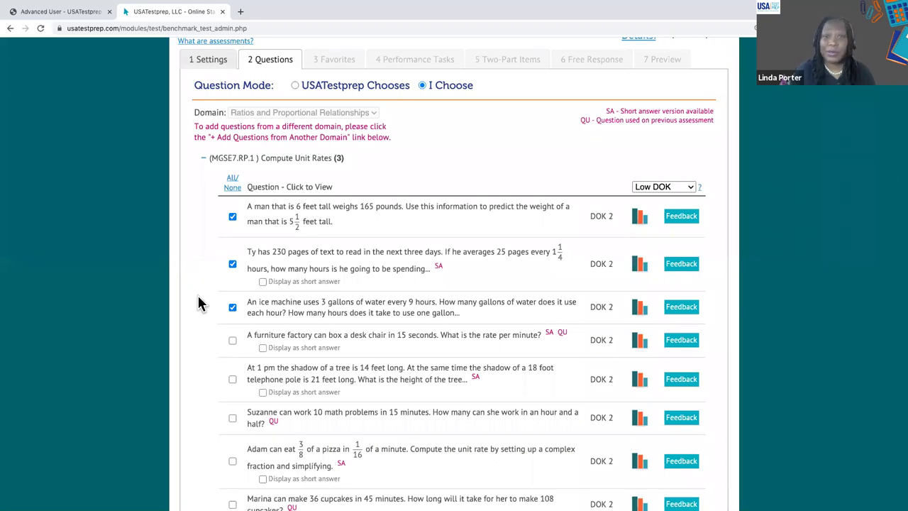
scroll(200, 302, "down", 1)
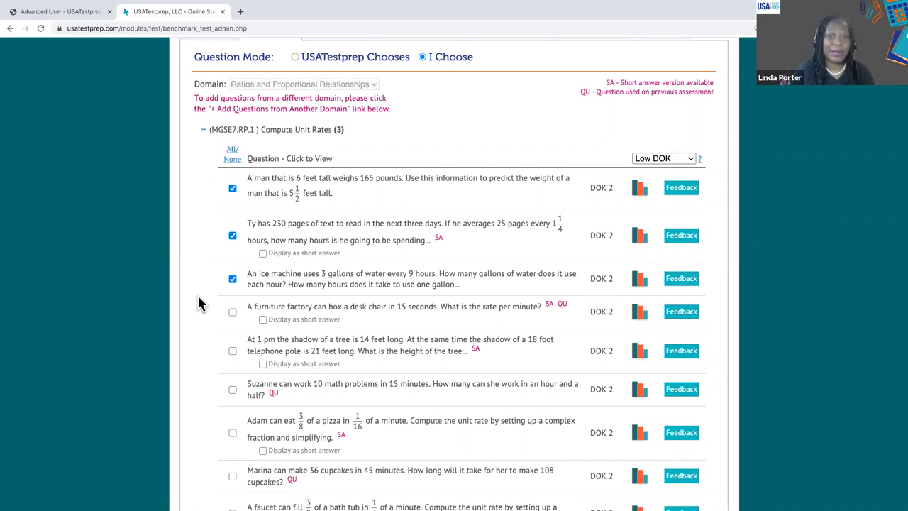
scroll(198, 302, "down", 20)
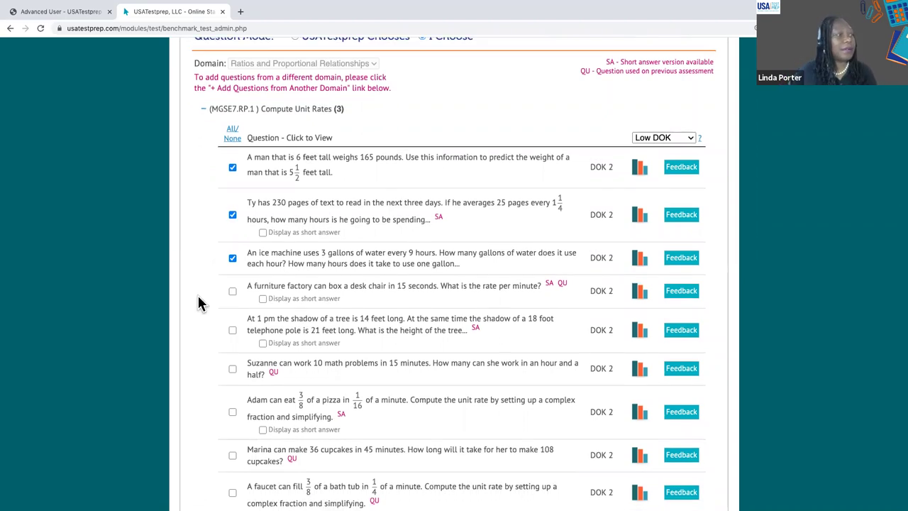
scroll(198, 296, "down", 10)
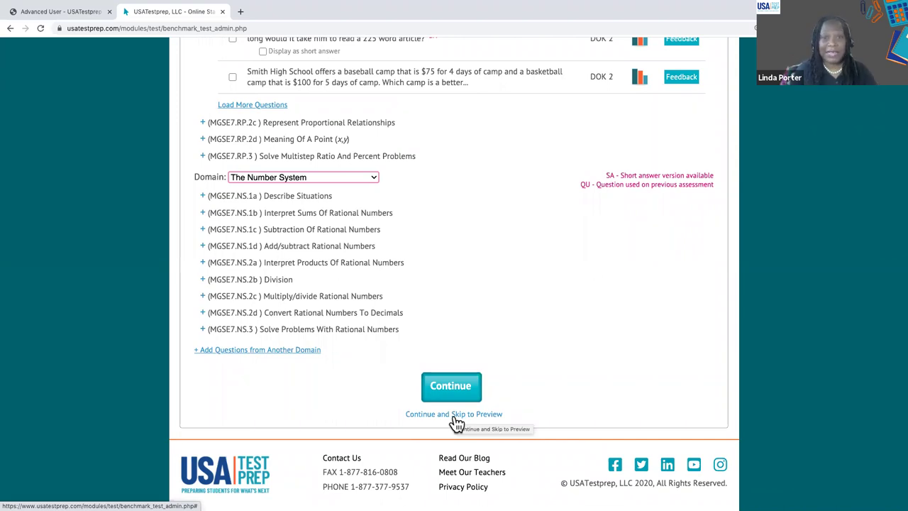
left_click(452, 393)
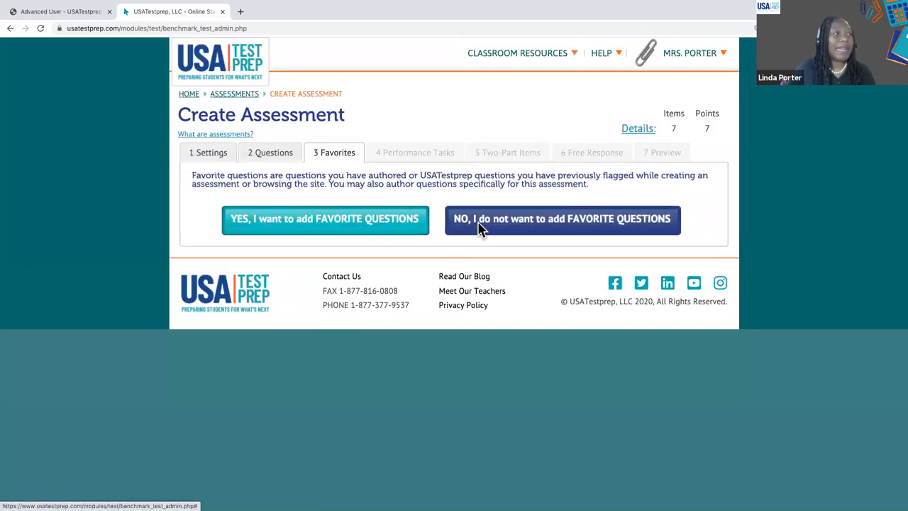
left_click(480, 229)
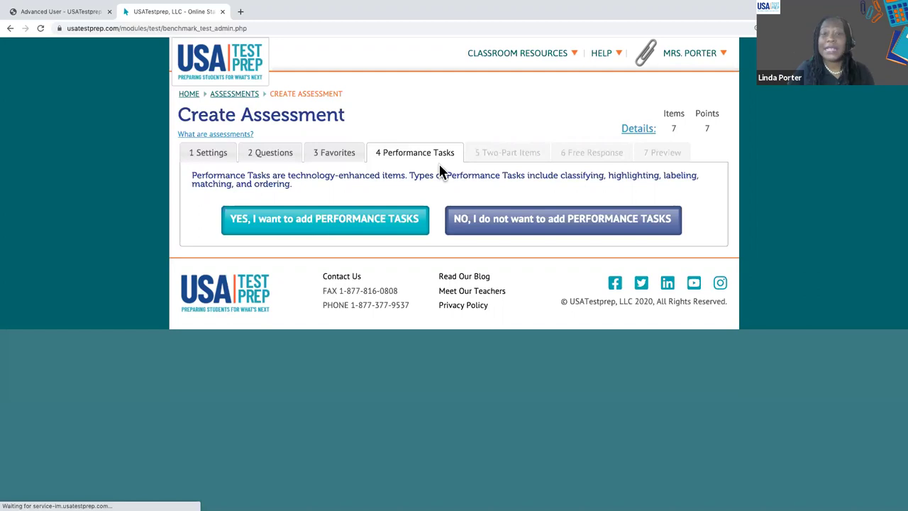
Step: Opt to add performance tasks and choose The Number System as their domain
left_click(363, 228)
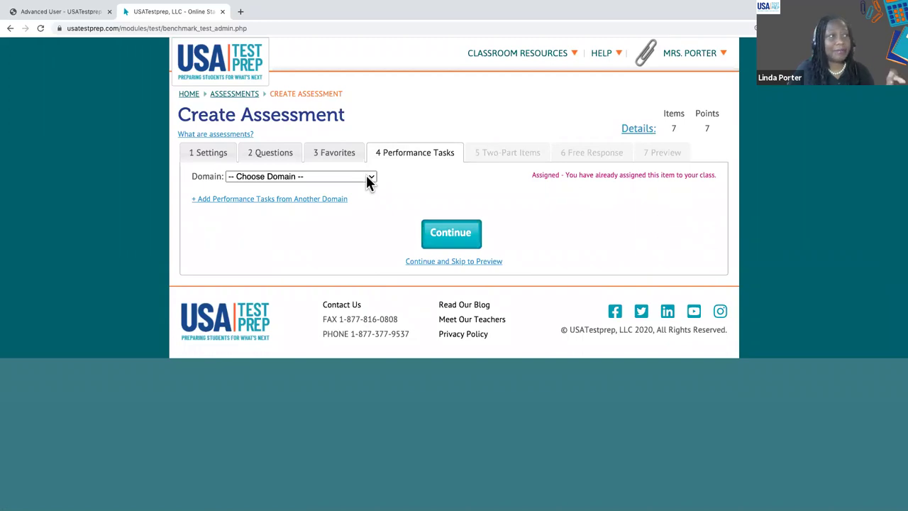
left_click(367, 178)
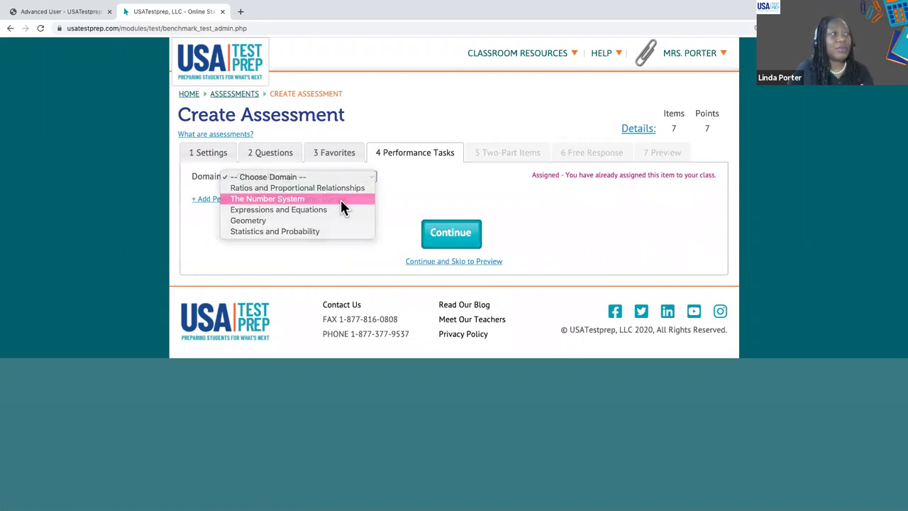
left_click(340, 199)
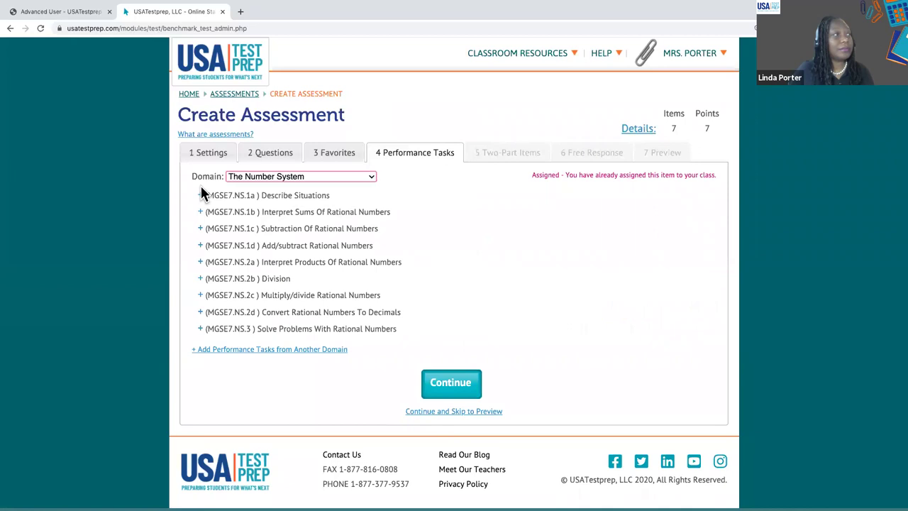
Step: Expand the MGSE7.NS.1a and MGSE7.NS.1b performance tasks, then preview the Sum of Opposites task and close it
left_click(201, 195)
scroll(188, 239, "down", 3)
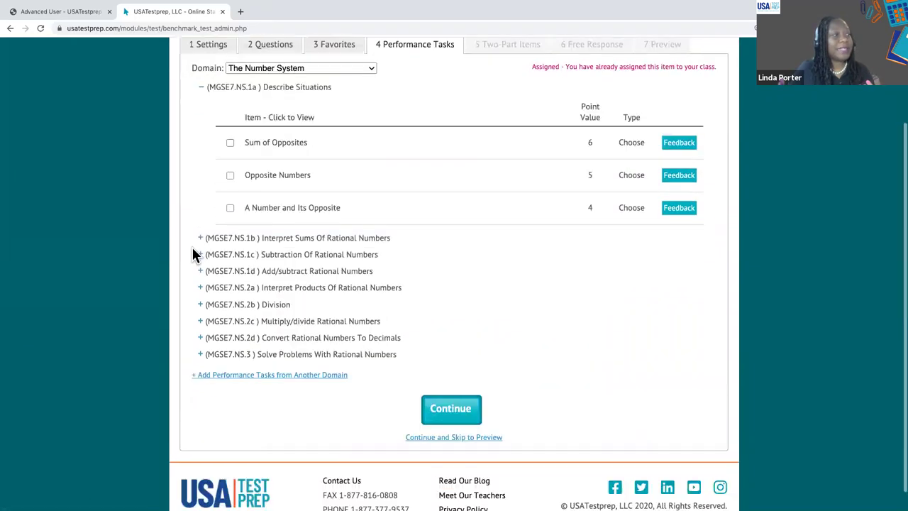
left_click(200, 239)
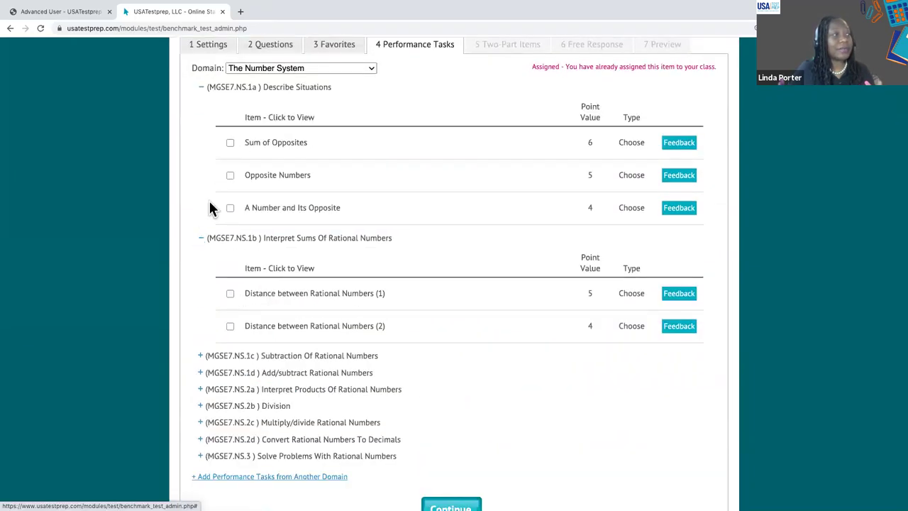
left_click(263, 145)
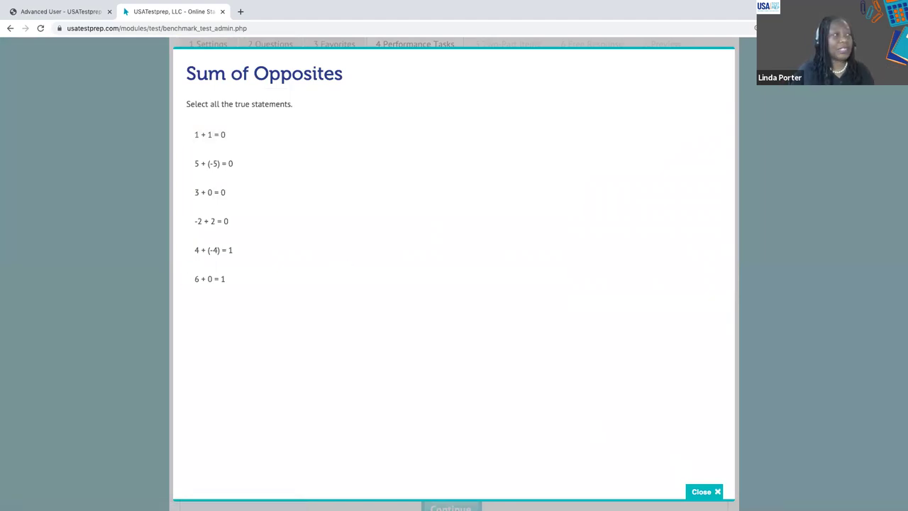
left_click(702, 491)
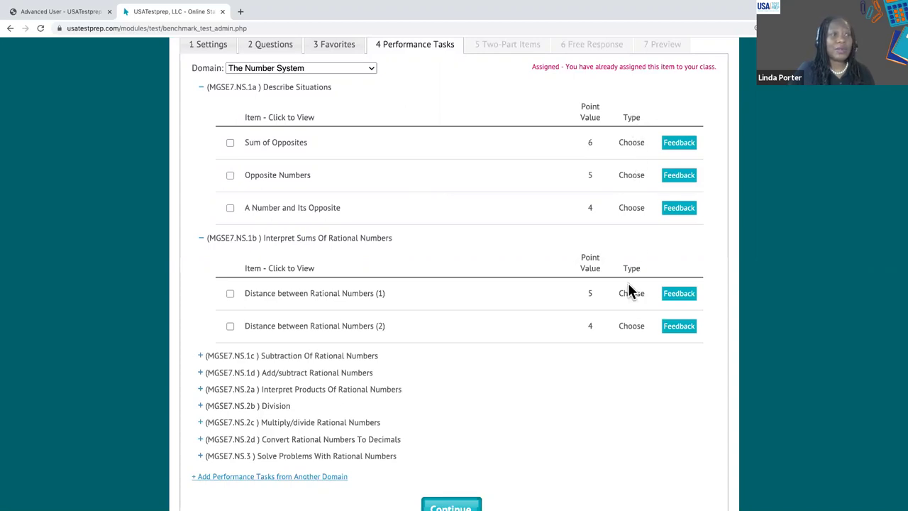
Step: Expand the MGSE7.NS.1c Subtraction and MGSE7.NS.1d Add/subtract Rational Numbers standards to view their performance tasks
left_click(202, 356)
scroll(205, 350, "down", 3)
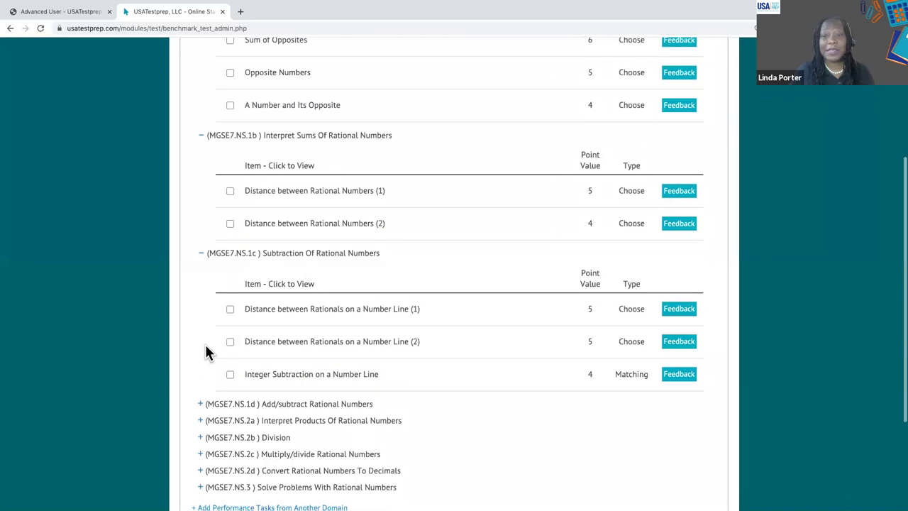
scroll(204, 347, "down", 2)
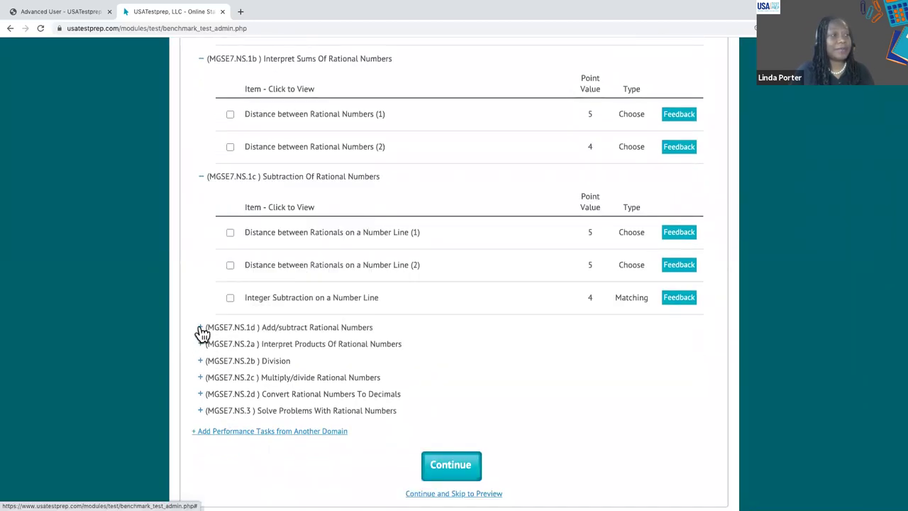
left_click(201, 328)
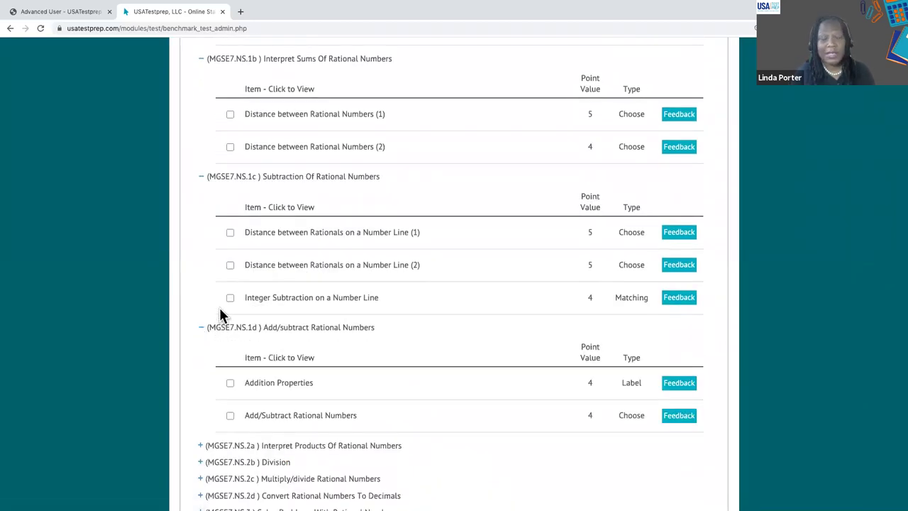
Step: Select the Sum of Opposites and A Number and Its Opposite performance tasks under MGSE7.NS.1a
scroll(220, 311, "up", 8)
left_click(229, 253)
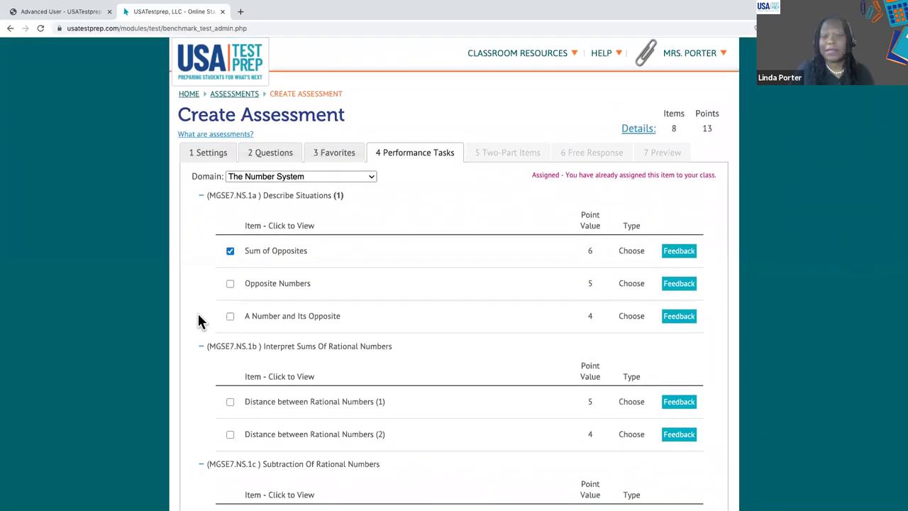
left_click(231, 316)
Step: Add another domain section for performance tasks, leave it unset, and continue to the Two-Part Items stage
scroll(193, 314, "down", 2)
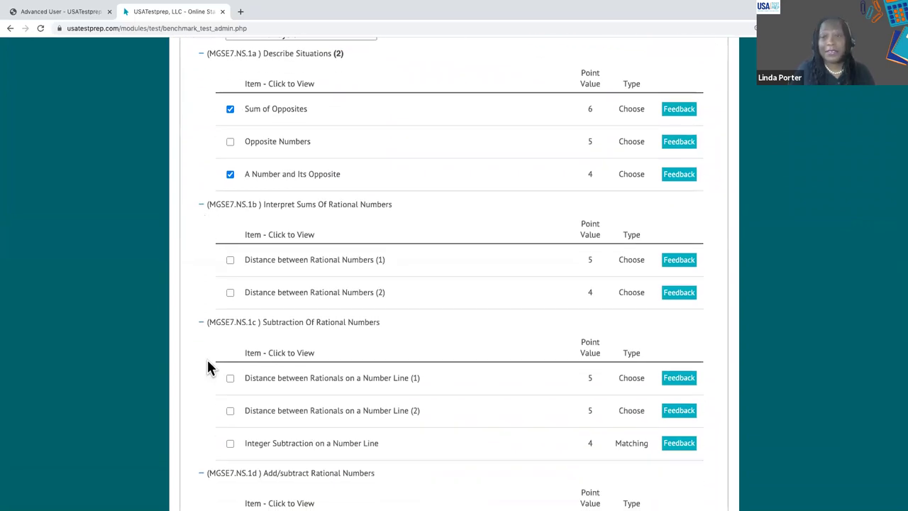
scroll(207, 363, "down", 5)
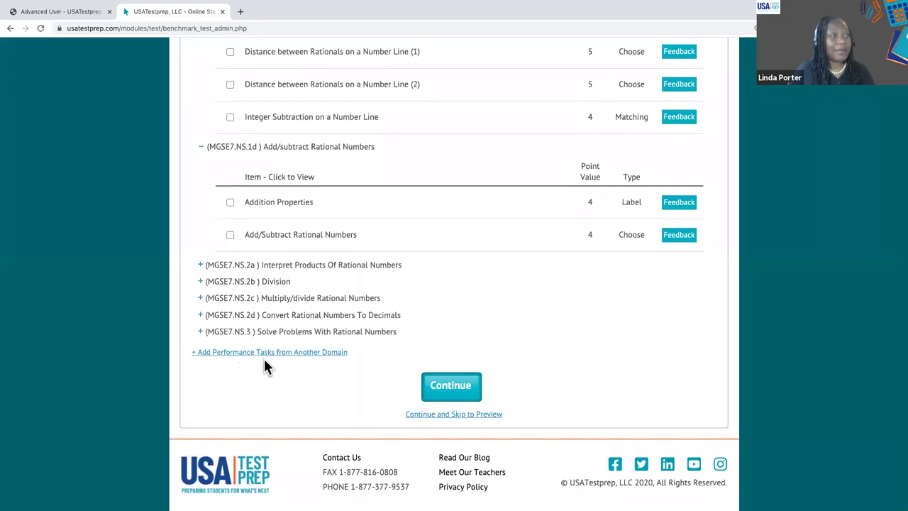
left_click(285, 361)
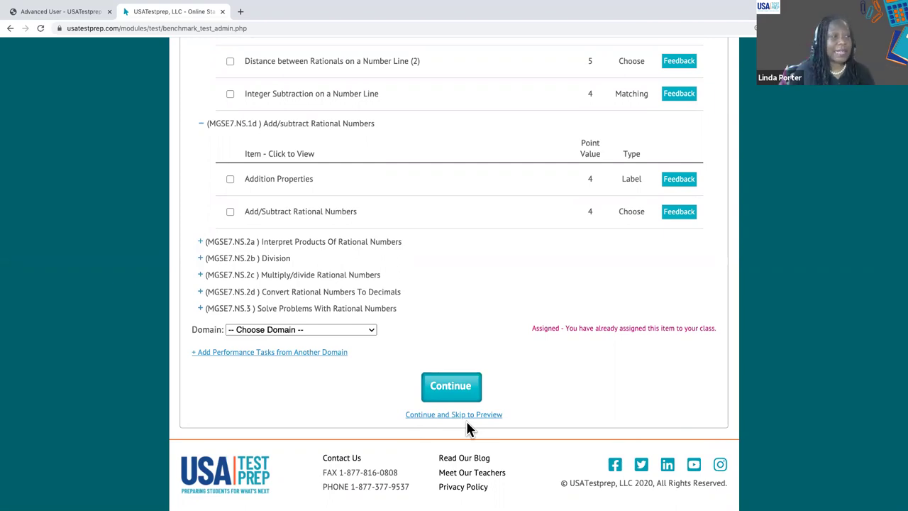
left_click(450, 393)
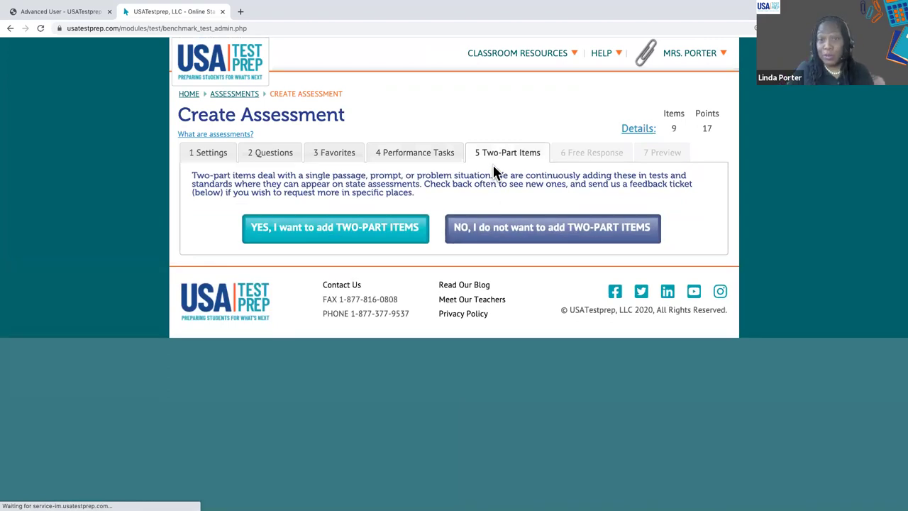
Step: Opt to add two-part items and choose Expressions and Equations as their domain
left_click(389, 228)
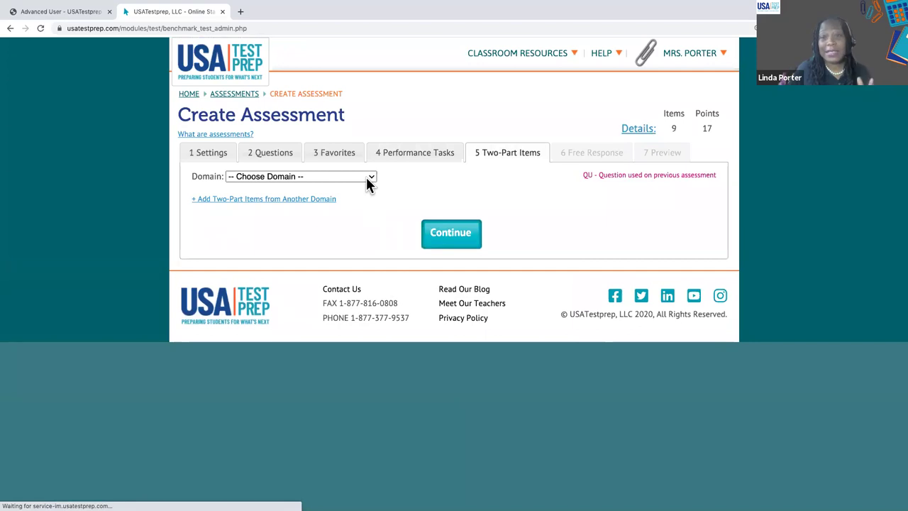
left_click(366, 176)
left_click(317, 210)
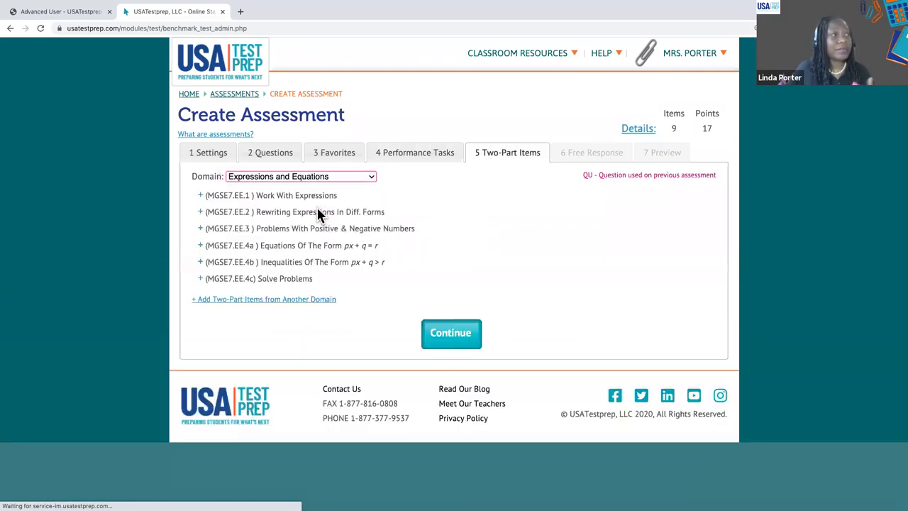
mouse_move(314, 217)
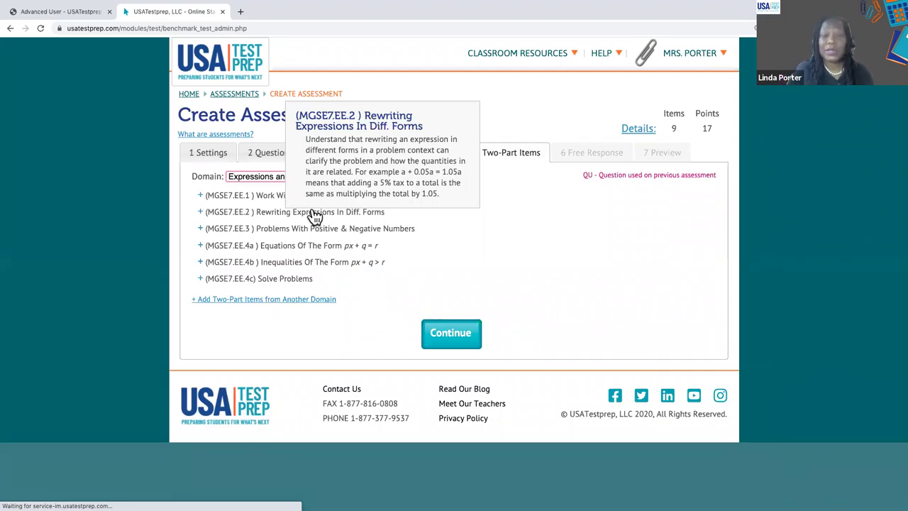
Step: Expand the MGSE7.EE.1 and MGSE7.EE.2 standards and preview the Operations with Linear Expressions two-part item
left_click(201, 198)
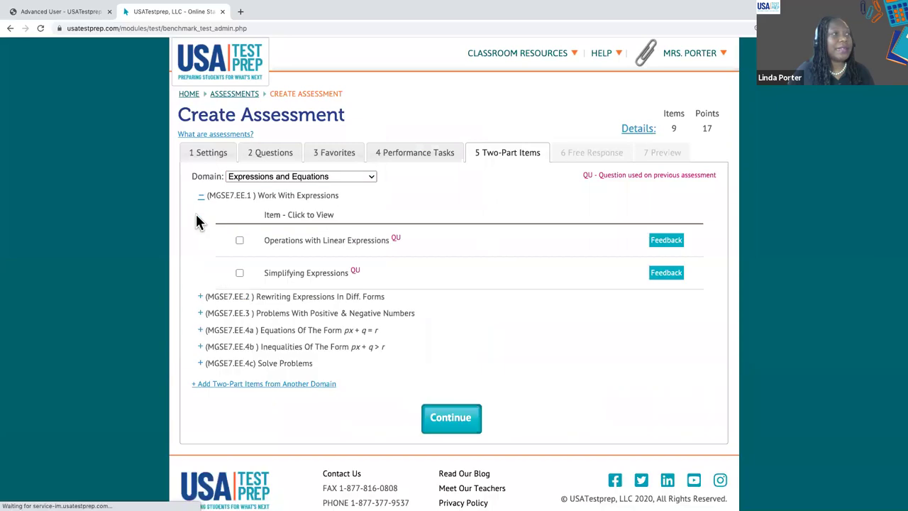
left_click(200, 297)
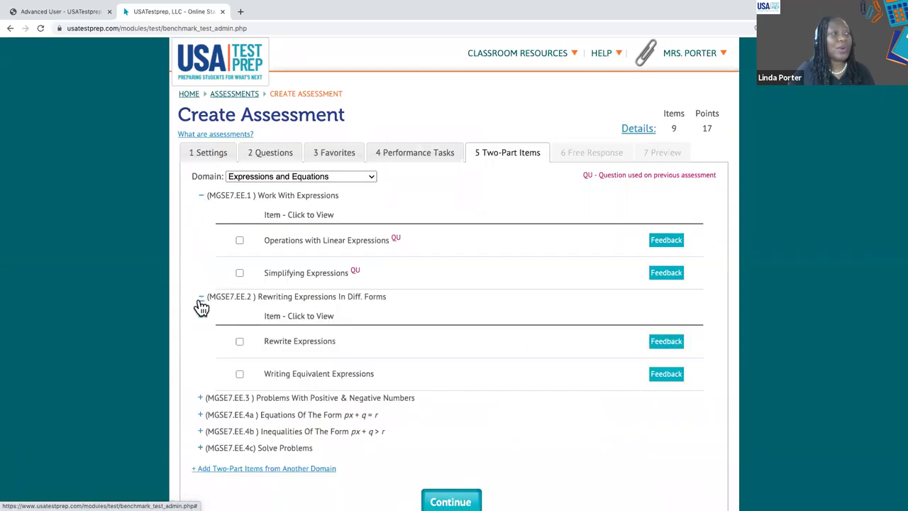
left_click(313, 247)
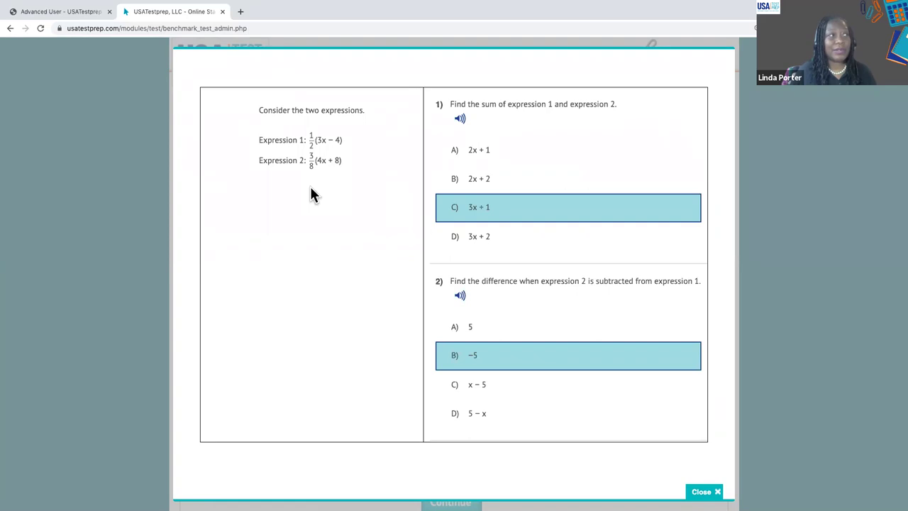
key("Escape")
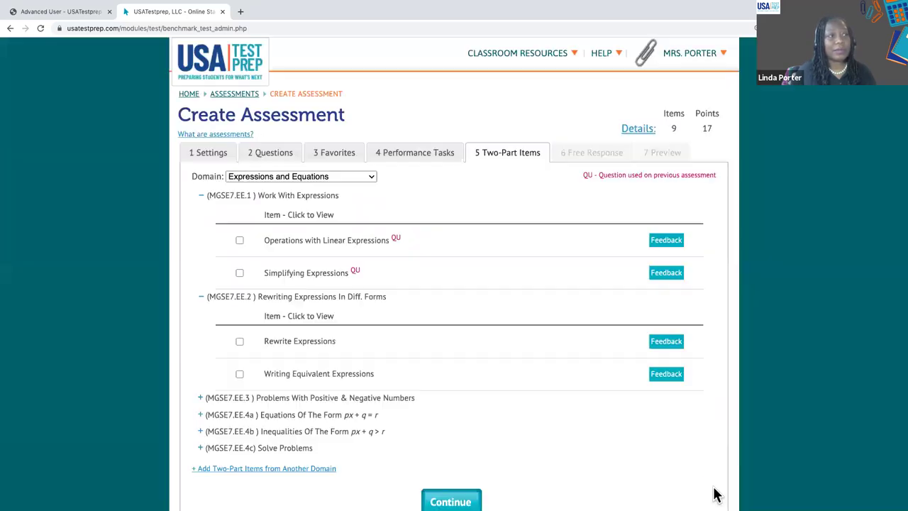
Step: Select the Operations with Linear Expressions and Simplifying Expressions two-part items, and expand the MGSE7.EE.3 standard
left_click(239, 241)
left_click(239, 273)
scroll(201, 273, "down", 3)
left_click(201, 296)
scroll(182, 273, "down", 2)
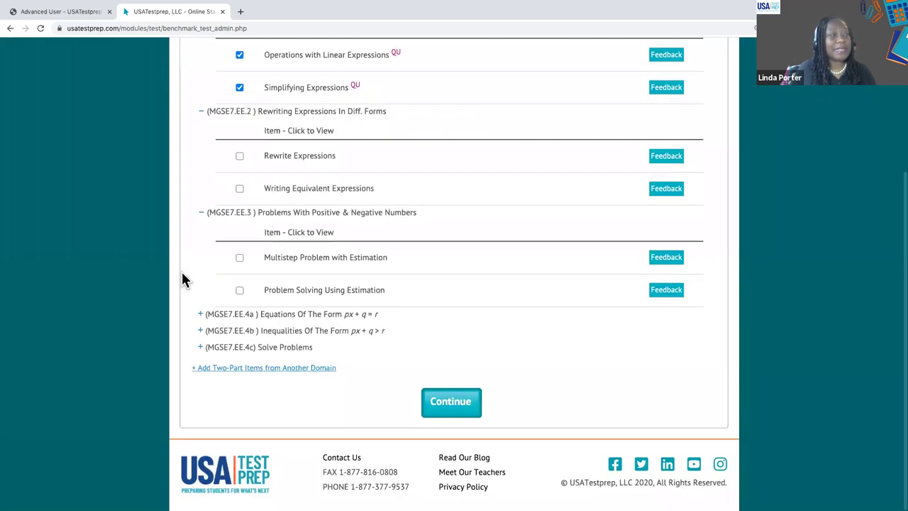
Step: Add another domain section for two-part items, leave it unset, and continue to the Free Response stage
left_click(278, 368)
scroll(381, 401, "up", 1)
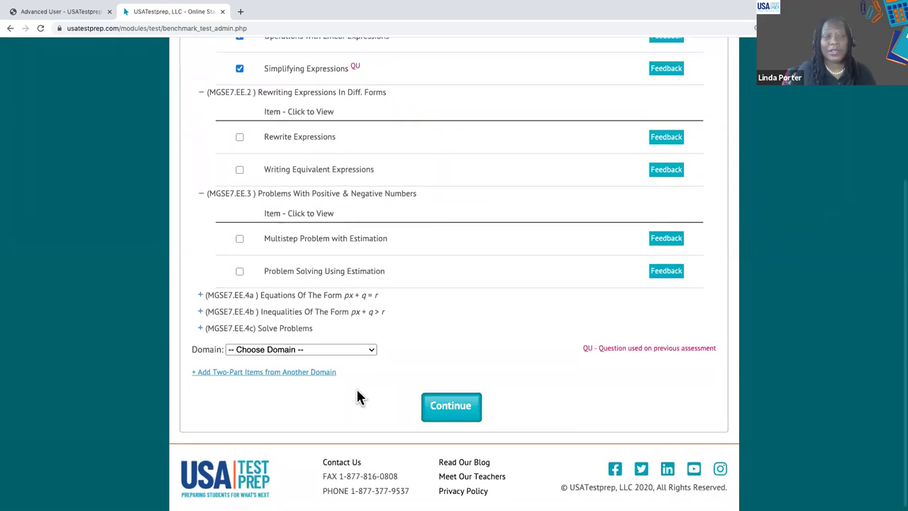
left_click(448, 410)
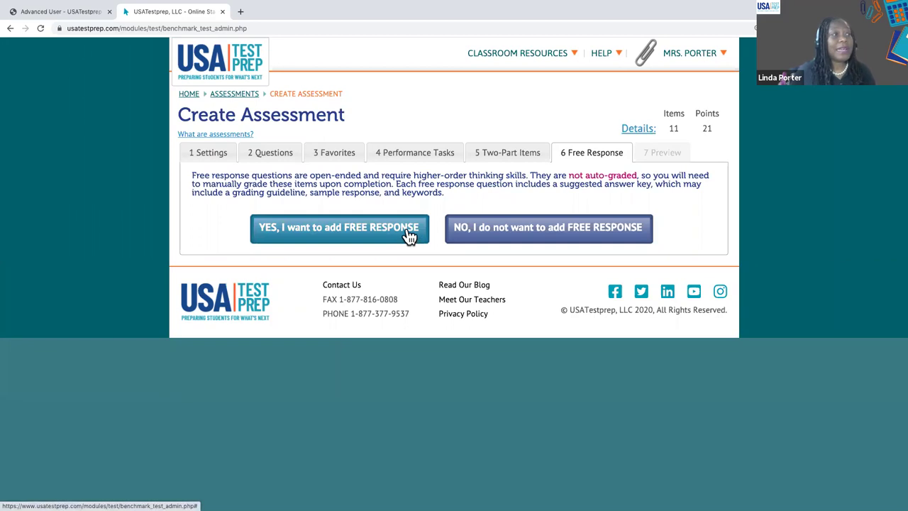
Step: Opt to add free response questions and choose Geometry as their domain
left_click(408, 236)
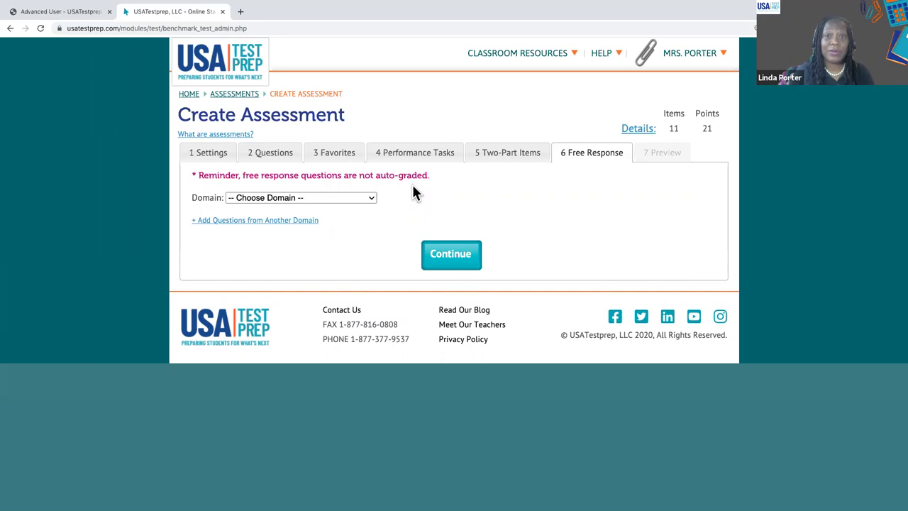
left_click(365, 198)
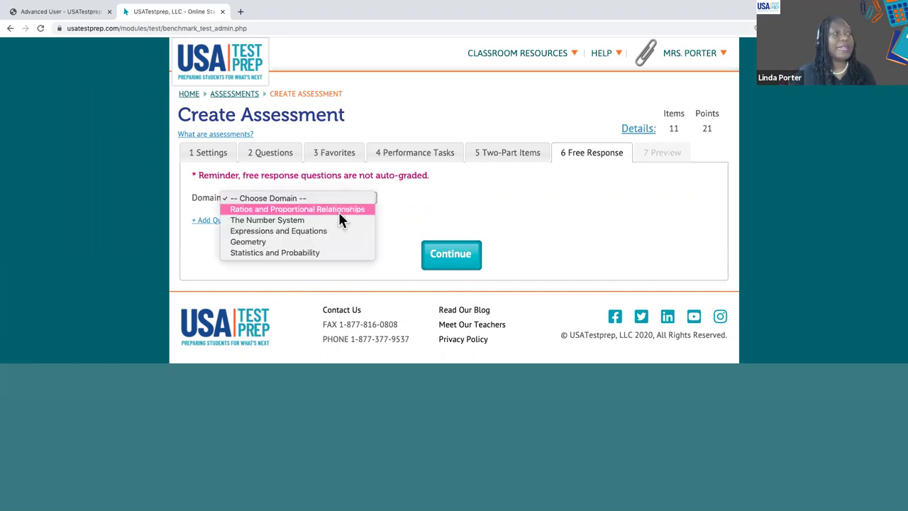
left_click(294, 242)
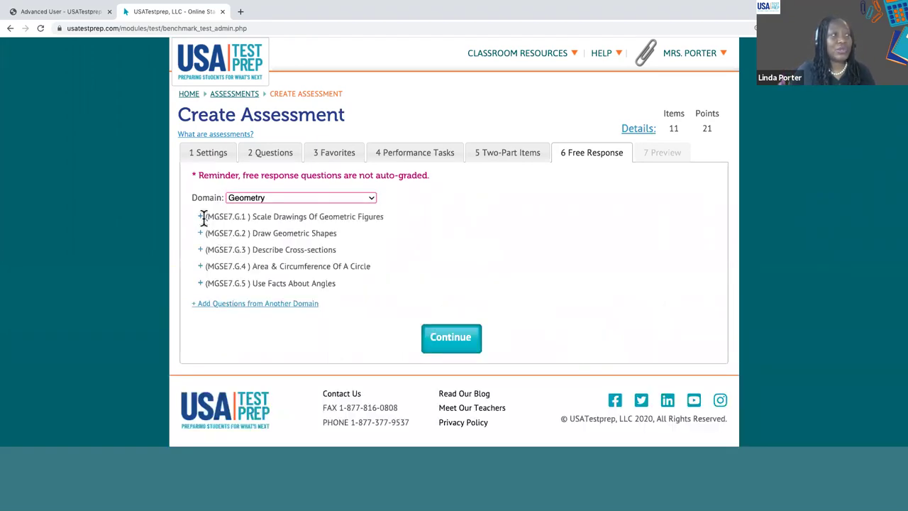
Step: Expand the MGSE7.G.1, MGSE7.G.2 and MGSE7.G.3 standards to view their free response questions
left_click(202, 219)
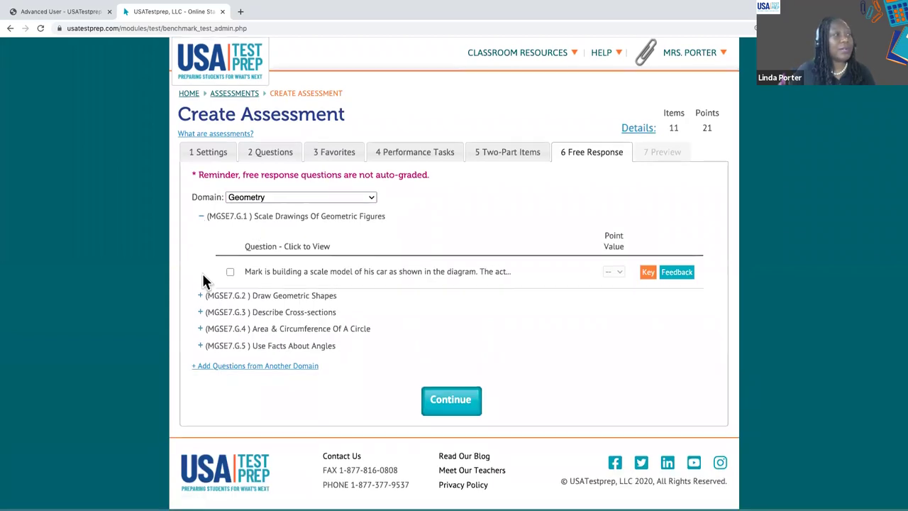
left_click(202, 300)
scroll(202, 305, "down", 2)
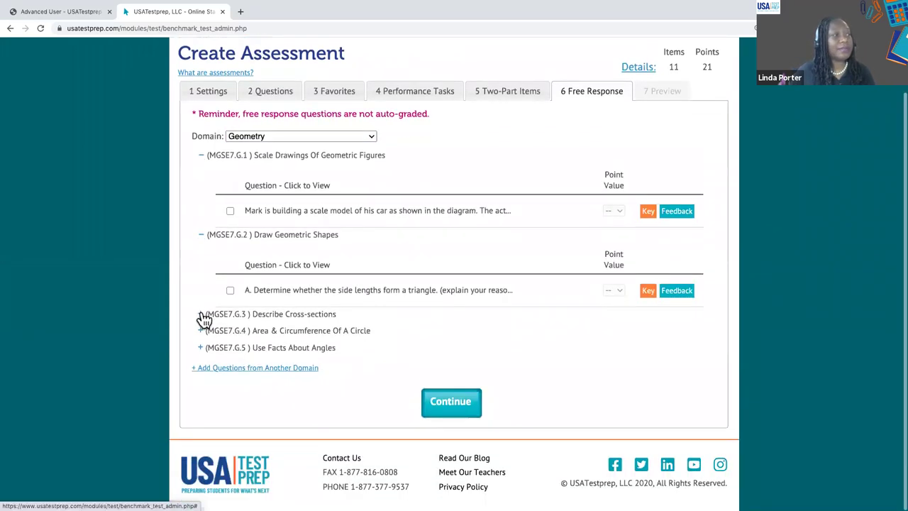
left_click(201, 315)
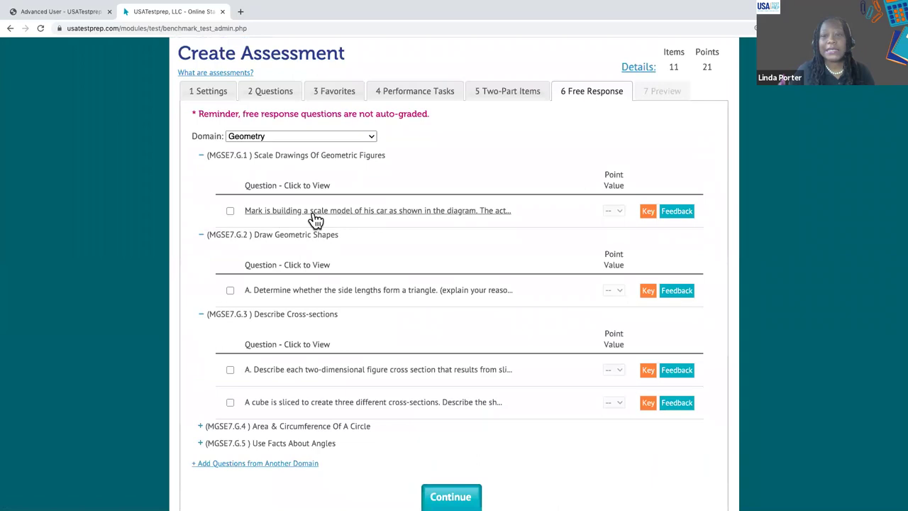
Step: Preview the free response question about the scale model of a car under MGSE7.G.1, then close the preview
left_click(315, 213)
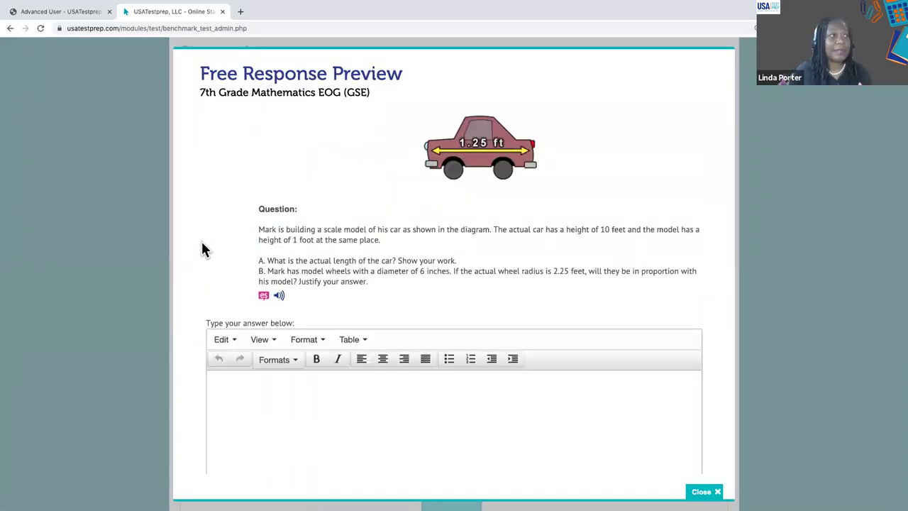
scroll(201, 242, "down", 2)
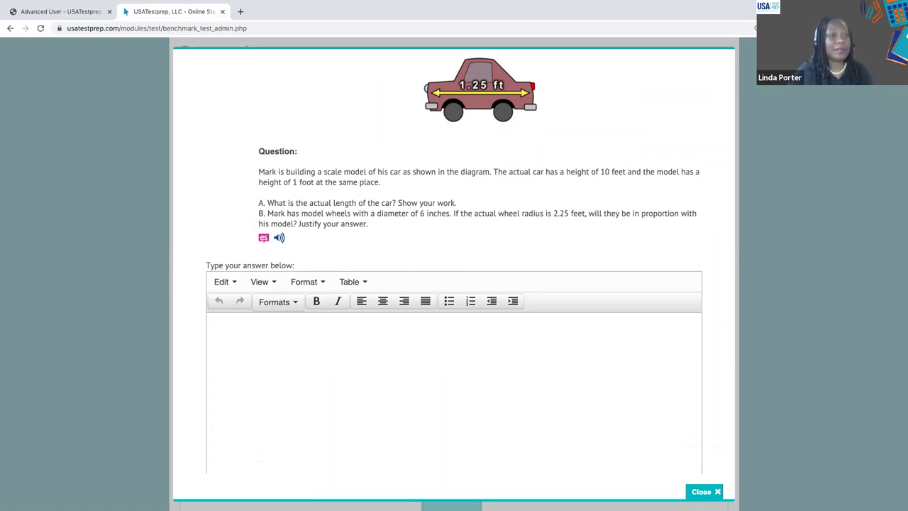
left_click(704, 491)
Step: Select the scale model car question under MGSE7.G.1 and set its point value to 10
left_click(229, 211)
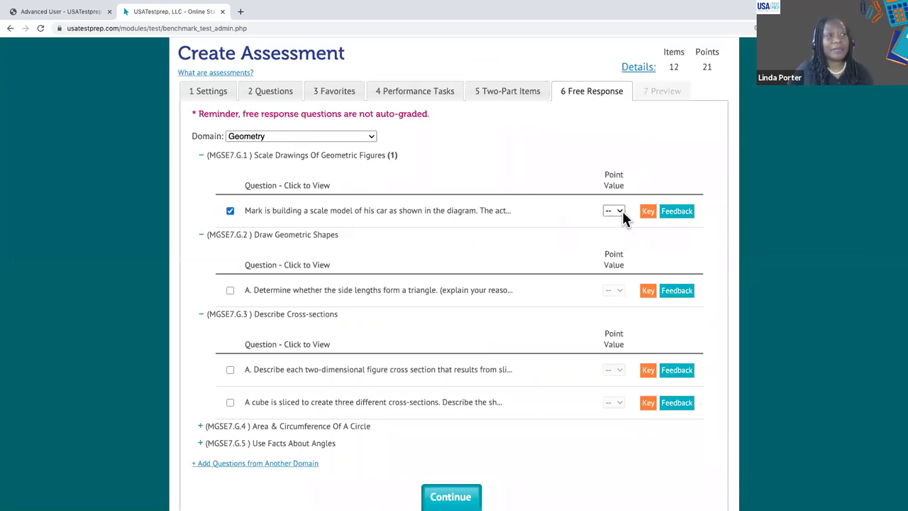
left_click(617, 212)
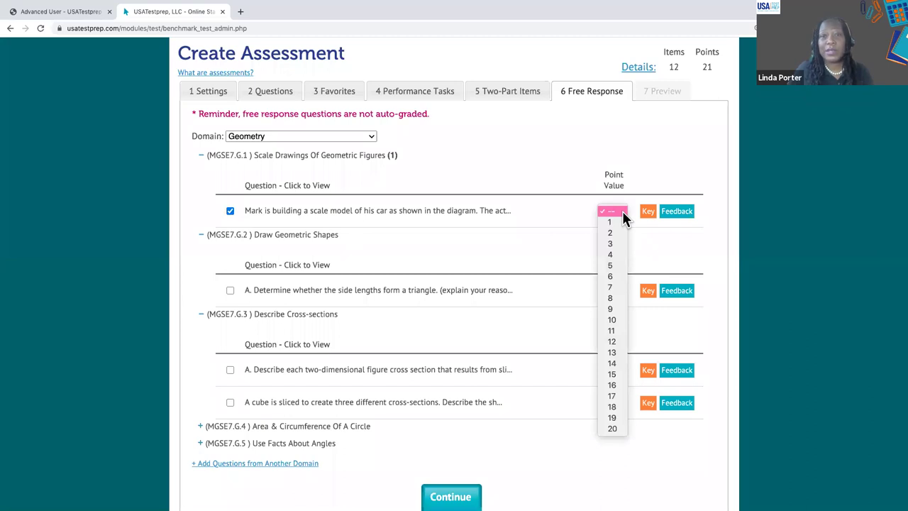
left_click(614, 321)
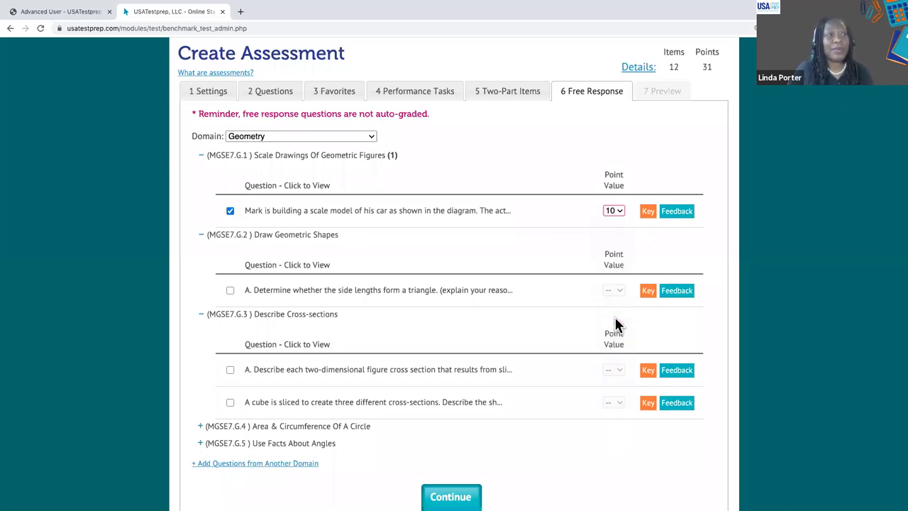
Step: Review the answer key and keywords for the scale model car question
left_click(648, 217)
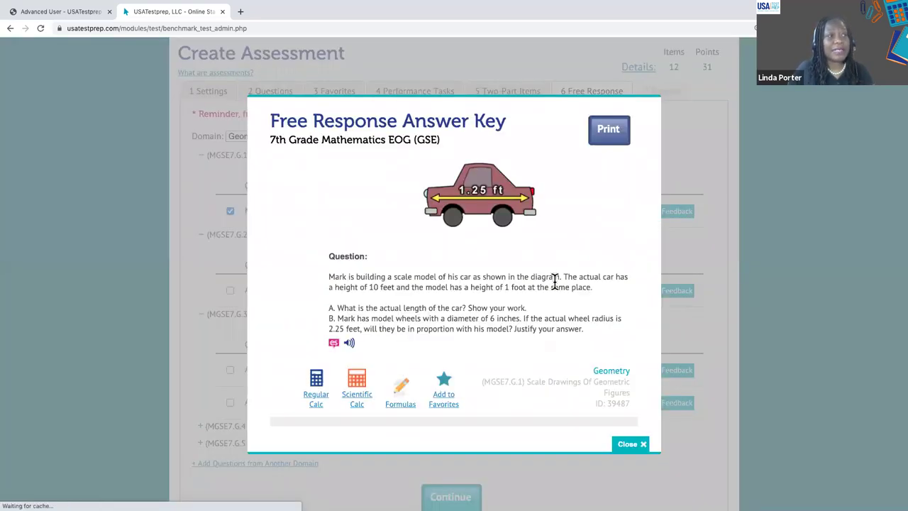
scroll(553, 282, "down", 4)
scroll(554, 282, "down", 3)
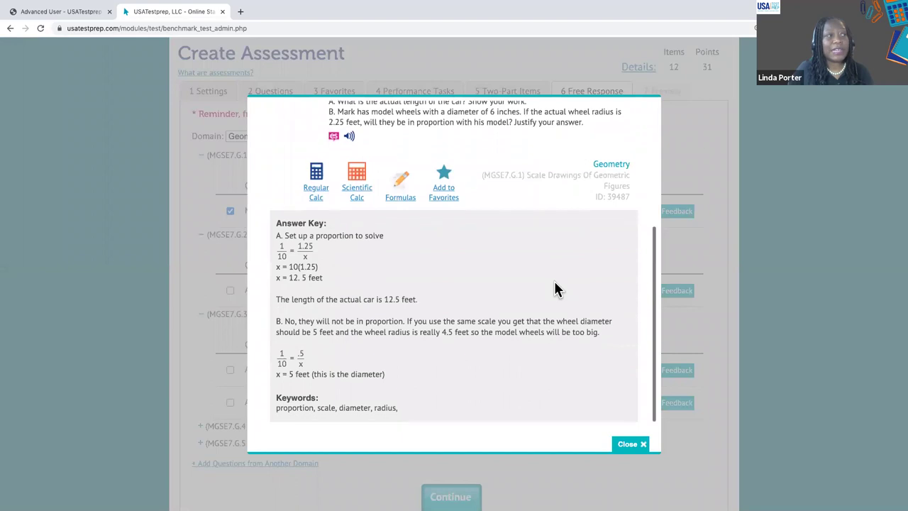
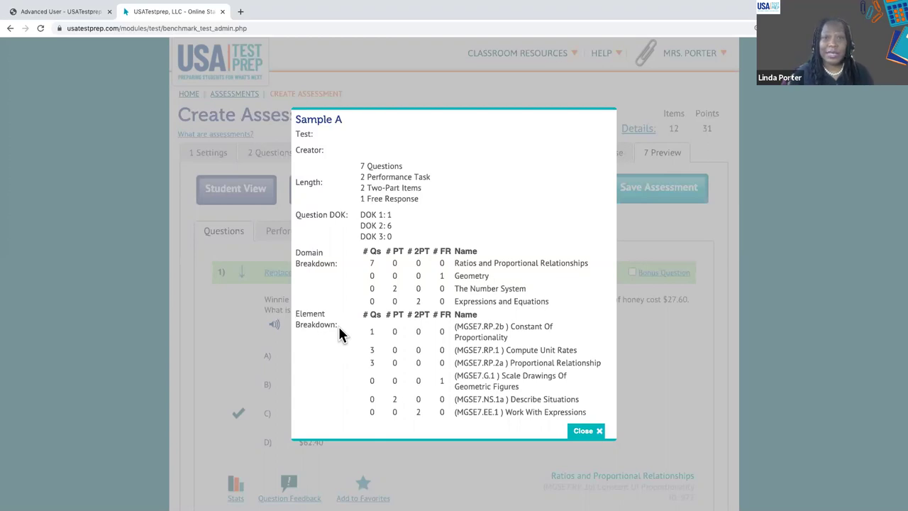
Step: Close the Sample A details summary, save the assessment, and return to the list of assessments
left_click(597, 431)
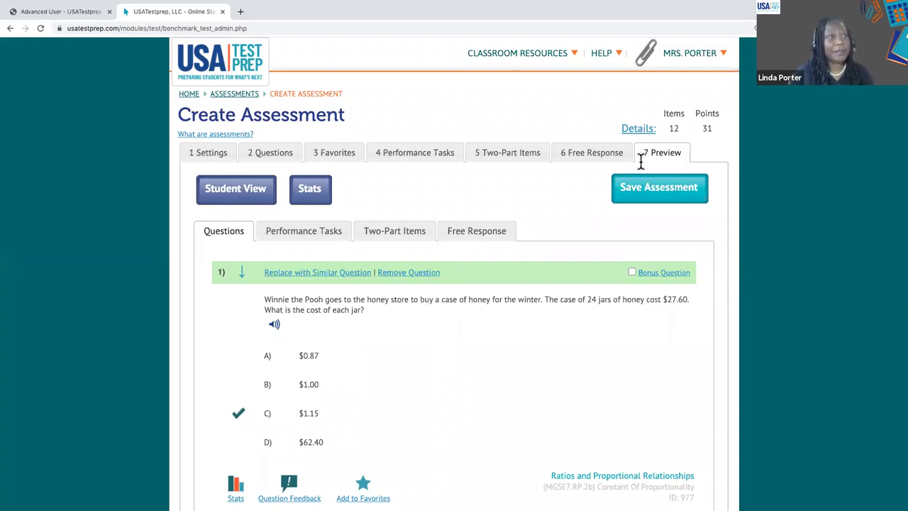
left_click(681, 190)
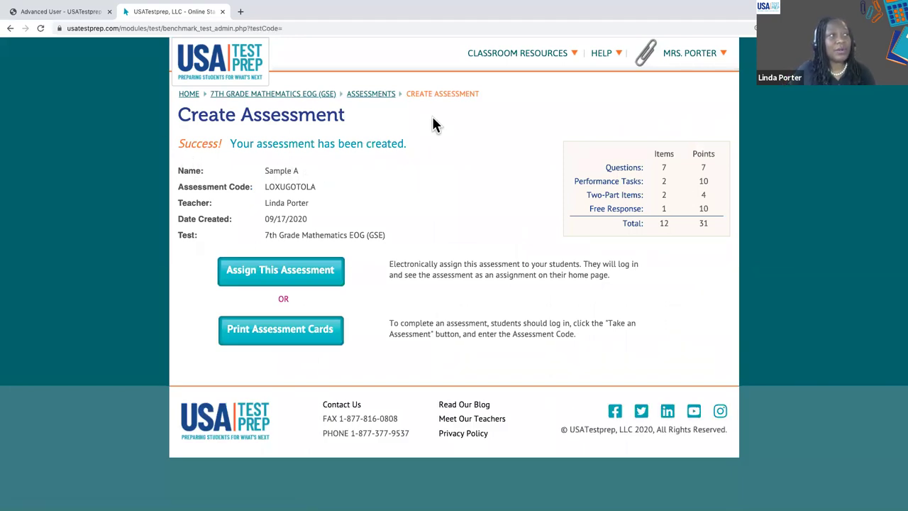
left_click(364, 97)
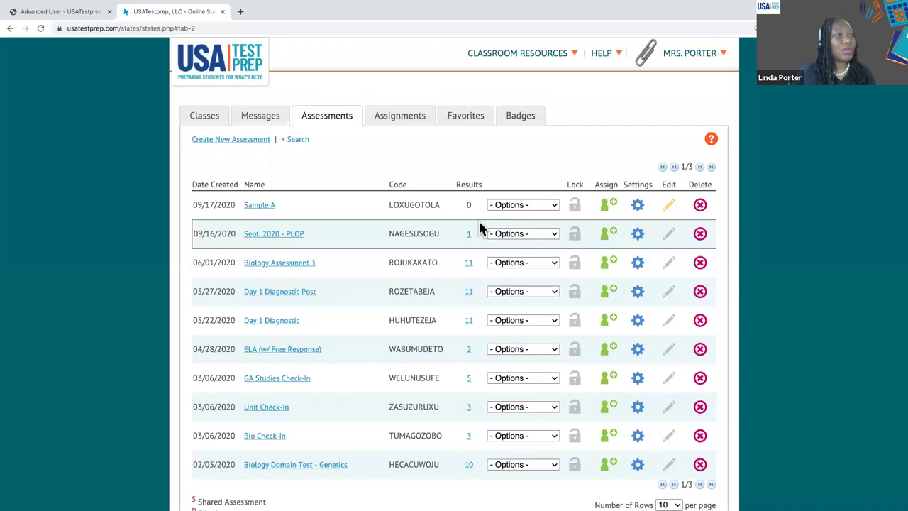
Step: Open the results of the Day 1 Diagnostic assessment and show the scores by element
scroll(480, 227, "down", 1)
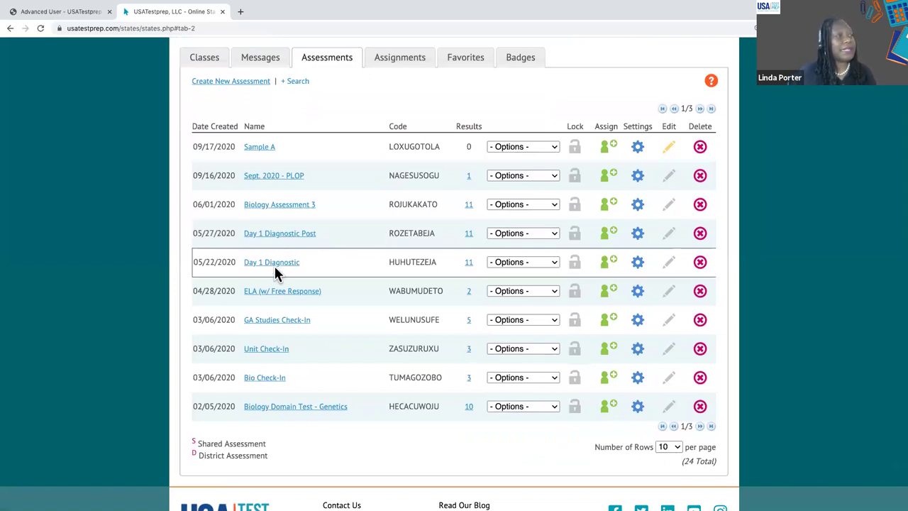
left_click(469, 264)
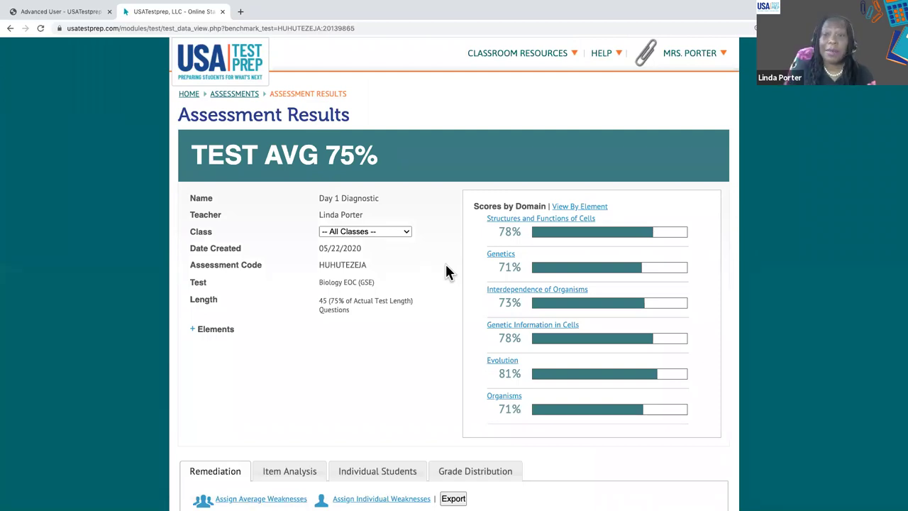
scroll(446, 269, "down", 1)
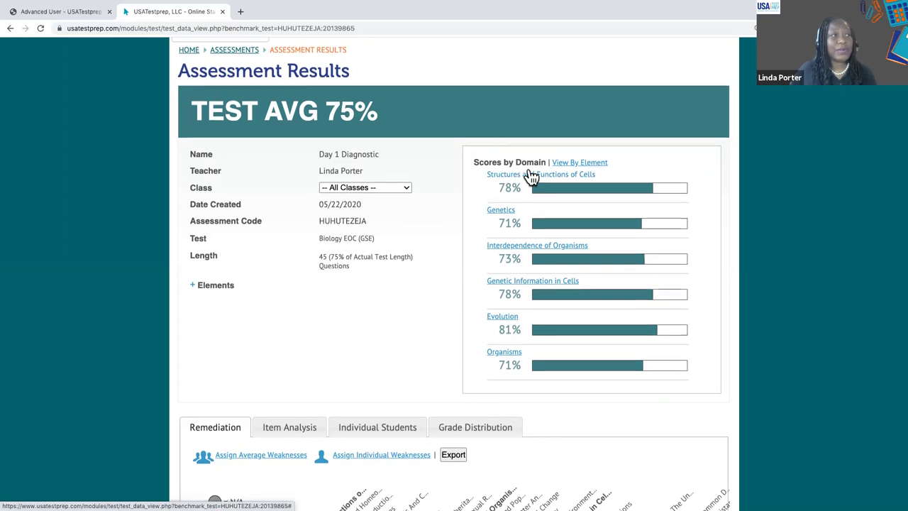
left_click(576, 165)
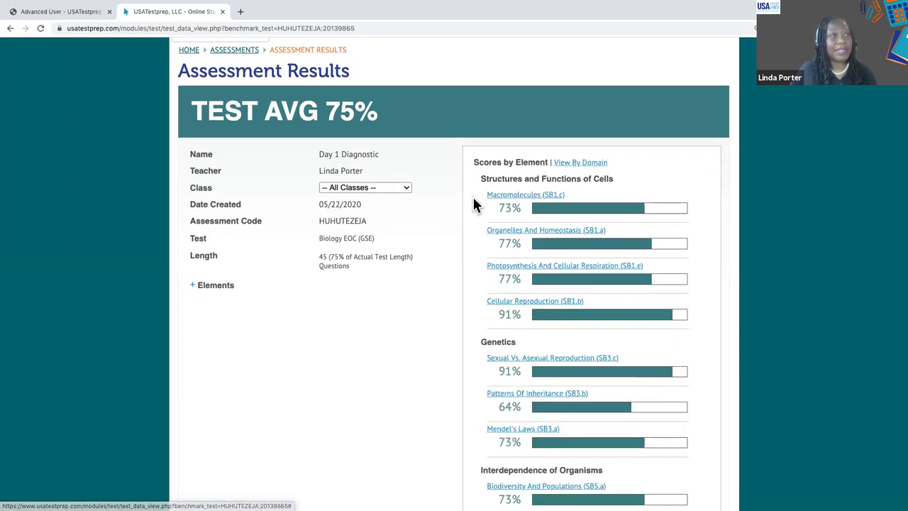
Step: Review the Day 1 Diagnostic element scores and the remediation chart of student performance by standard
scroll(468, 204, "down", 5)
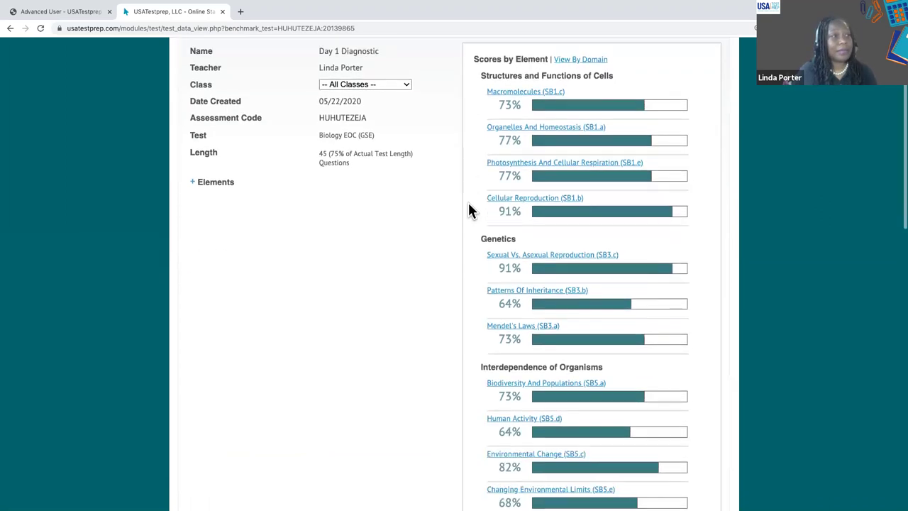
scroll(468, 210, "down", 5)
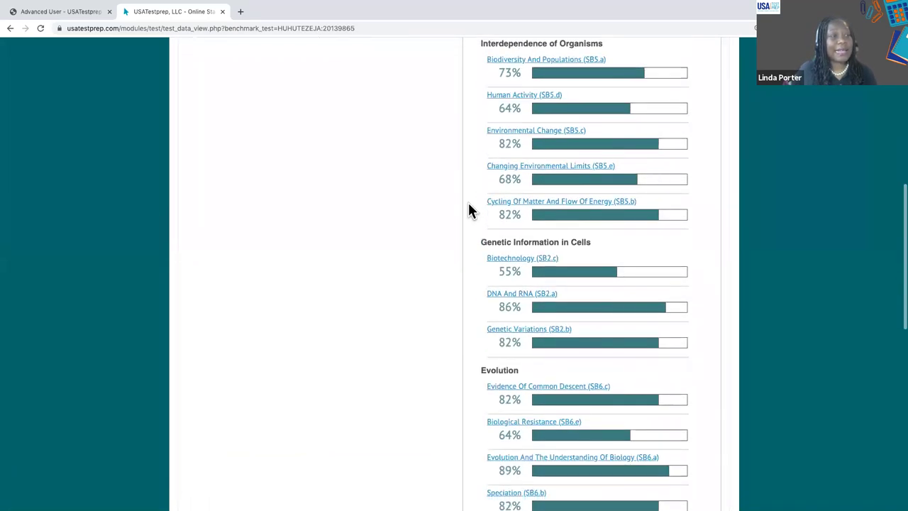
scroll(468, 211, "down", 3)
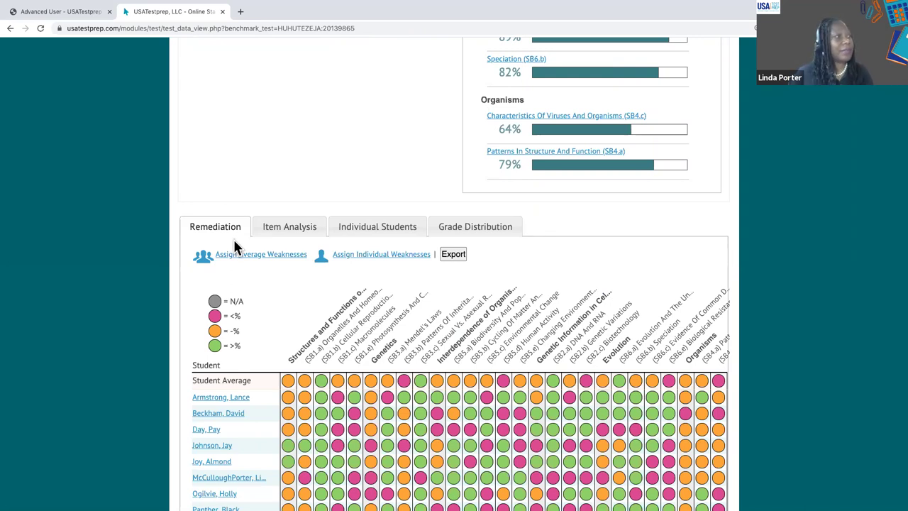
scroll(235, 242, "down", 4)
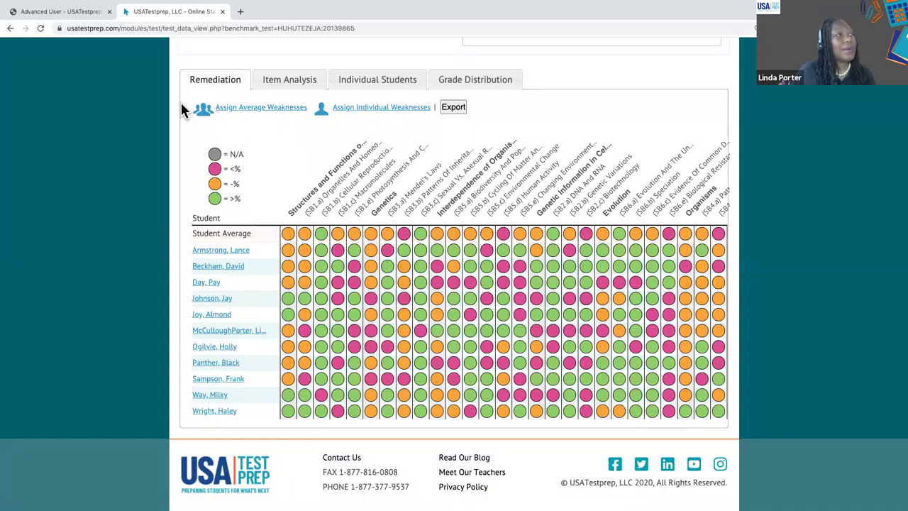
Step: Start assigning average weaknesses and select Biotechnology, Biological Resistance, and Characteristics Of Viruses And Organisms as the weakness areas
left_click(227, 108)
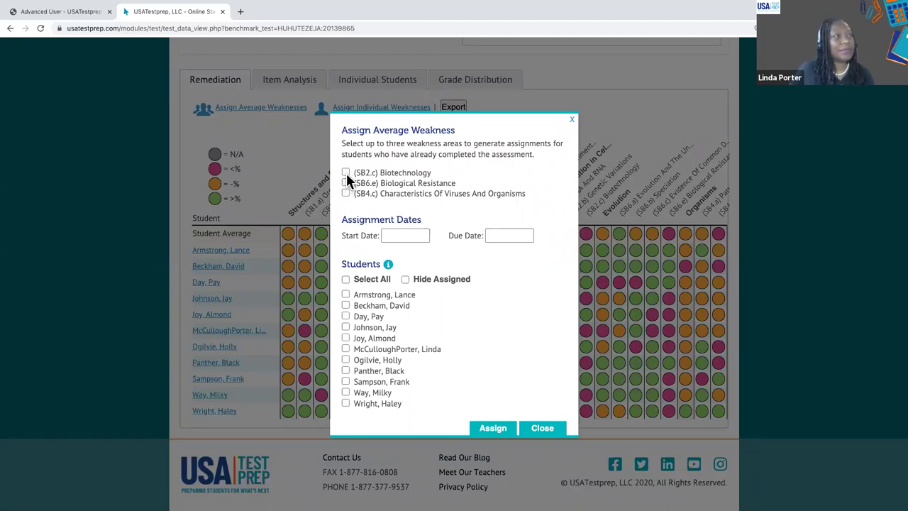
left_click(345, 183)
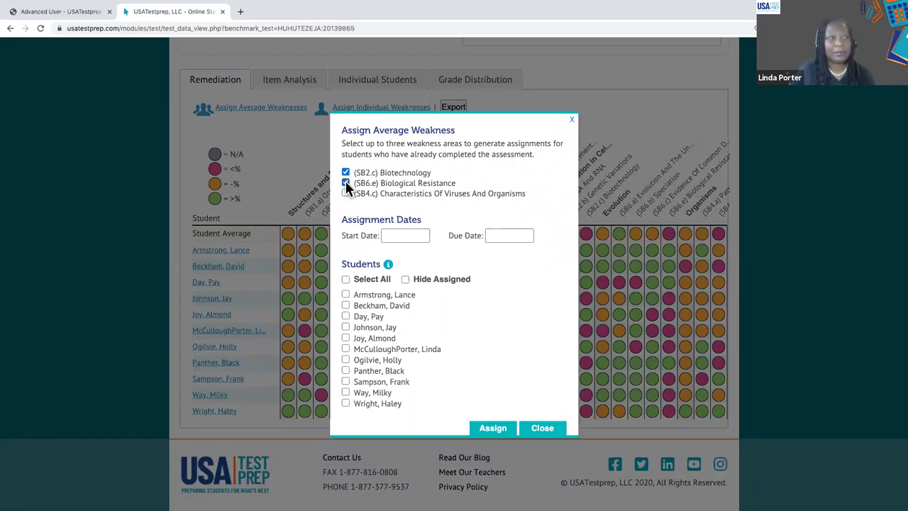
left_click(345, 193)
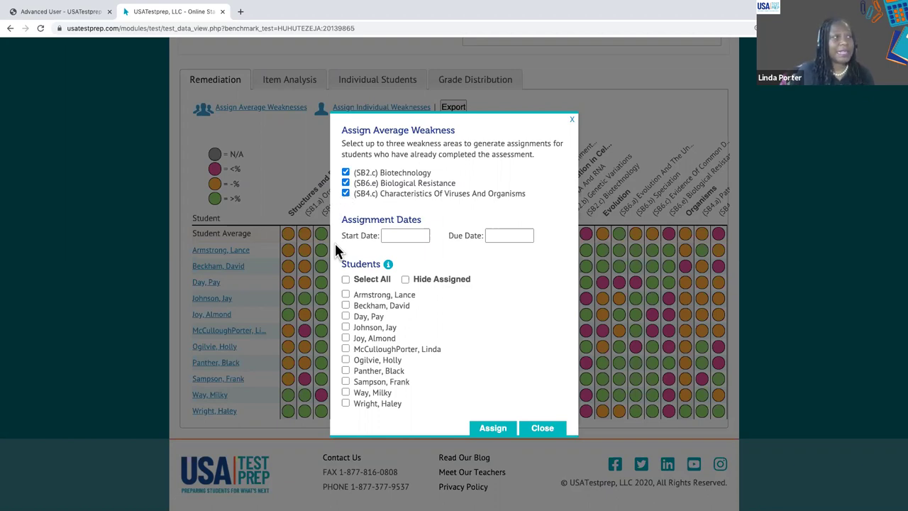
Step: Set the average weakness assignment to start on 09/17/2020 and be due on 09/21/2020
left_click(396, 235)
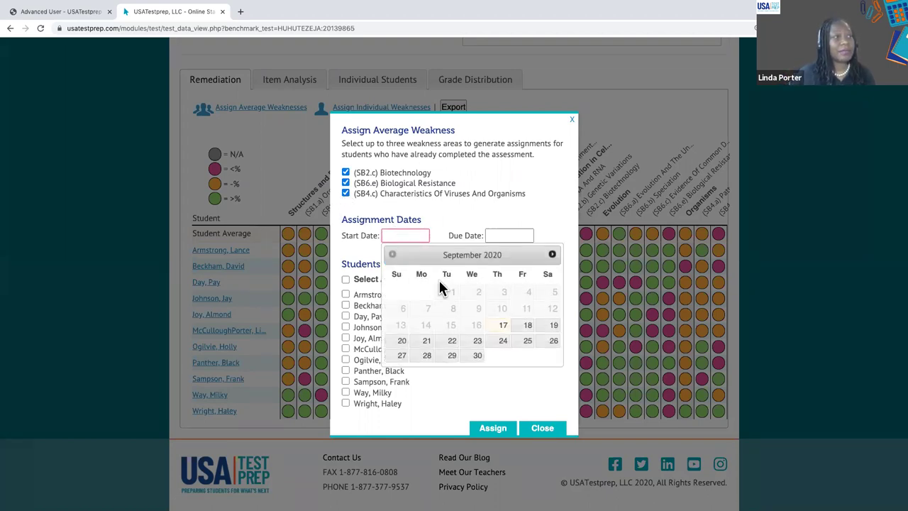
left_click(500, 326)
left_click(505, 236)
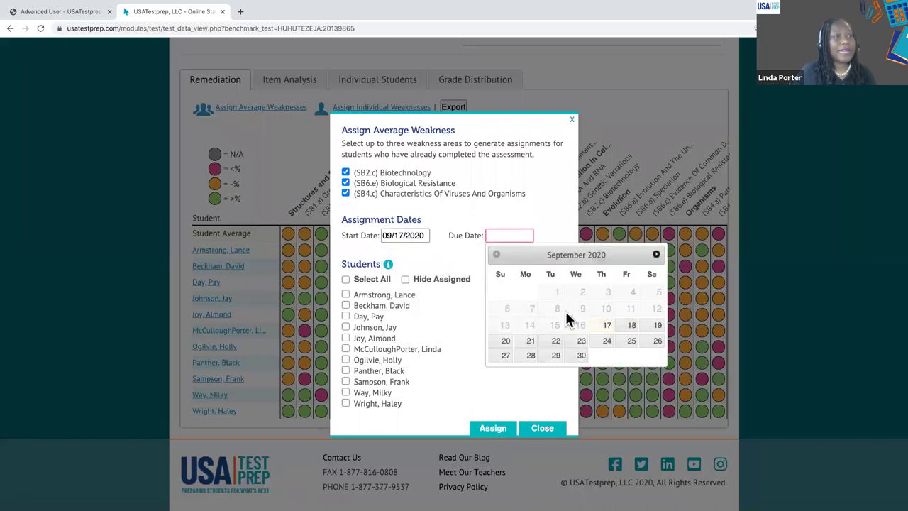
left_click(530, 341)
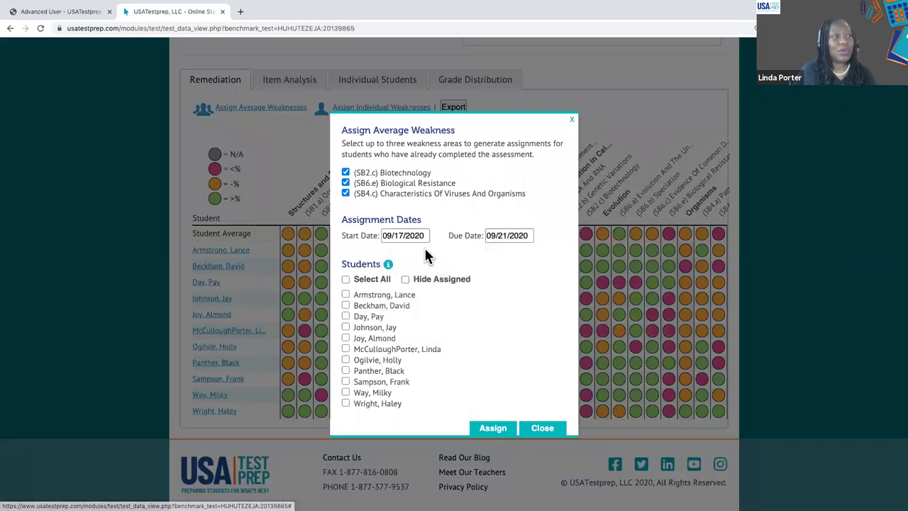
Step: Choose four individual students instead of the whole class, and close the average weakness form without assigning it
left_click(346, 279)
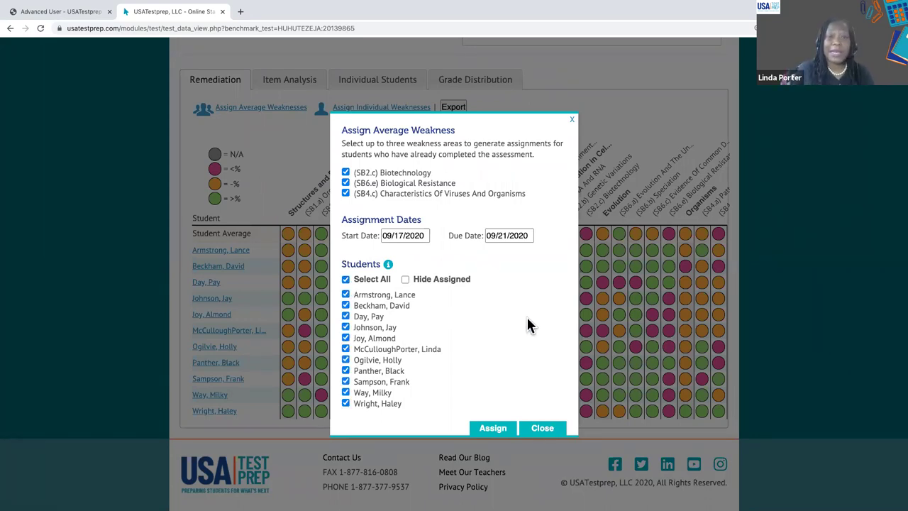
left_click(344, 279)
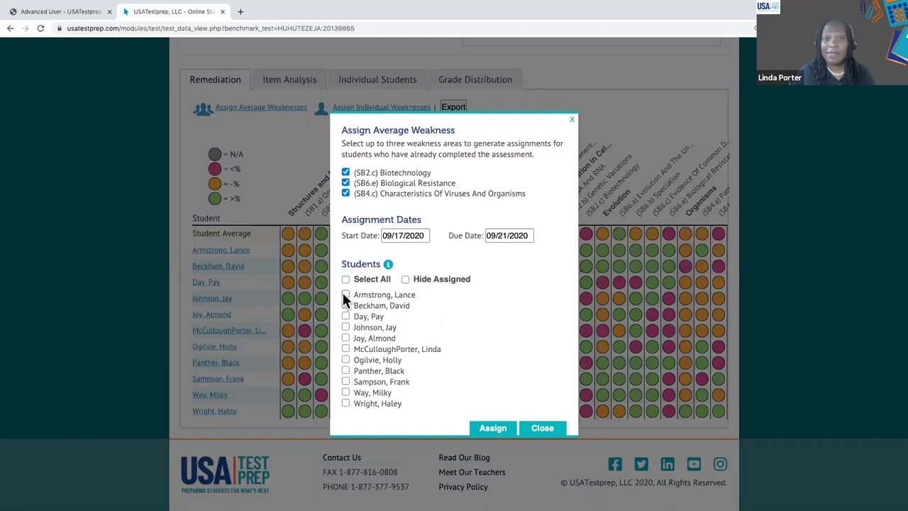
left_click(345, 326)
left_click(345, 403)
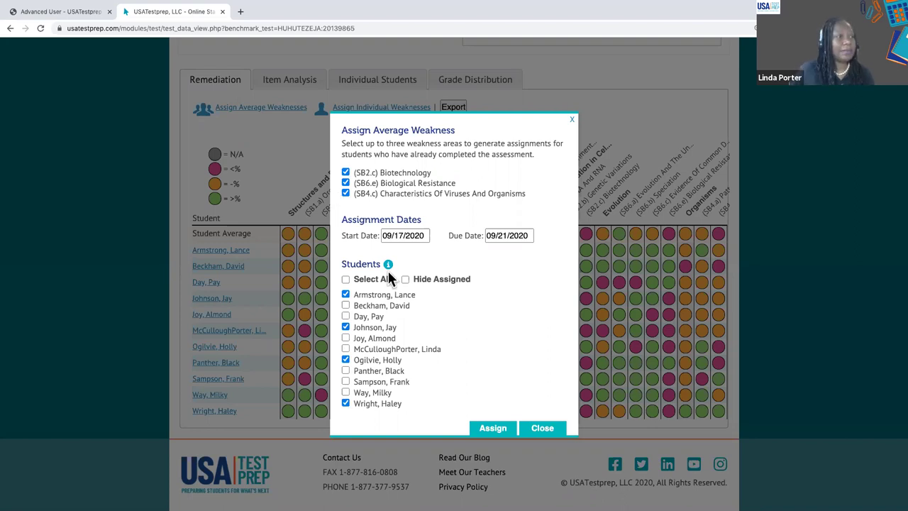
left_click(542, 429)
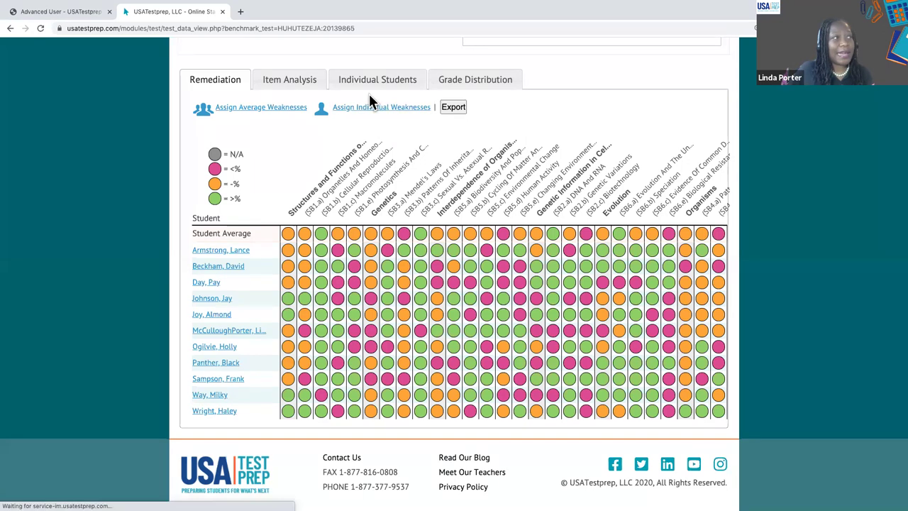
Step: Start assigning individual weaknesses with three weak areas, a start date of 09/17/2020 and a due date of 09/22/2020
left_click(340, 118)
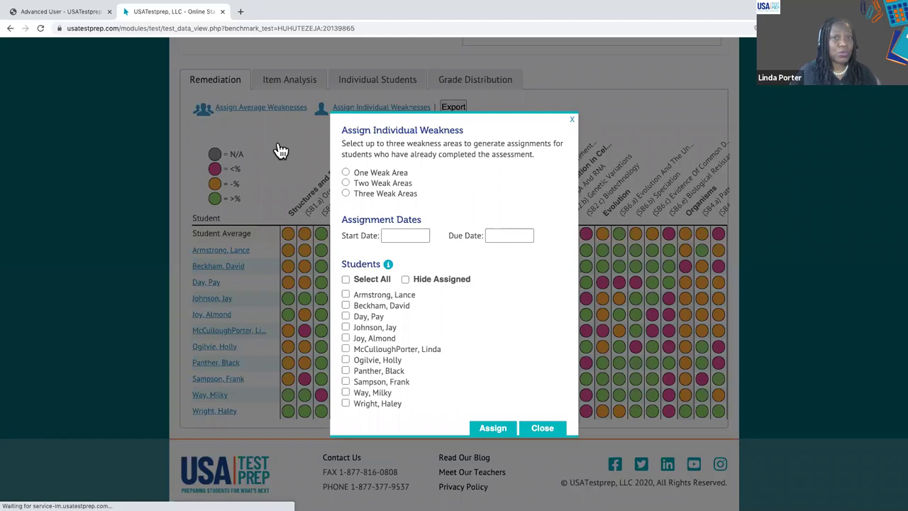
left_click(345, 183)
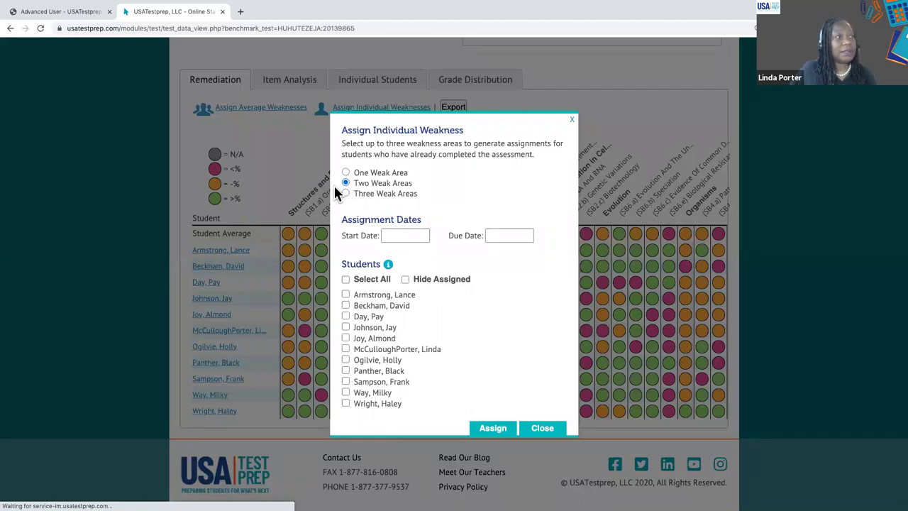
left_click(346, 194)
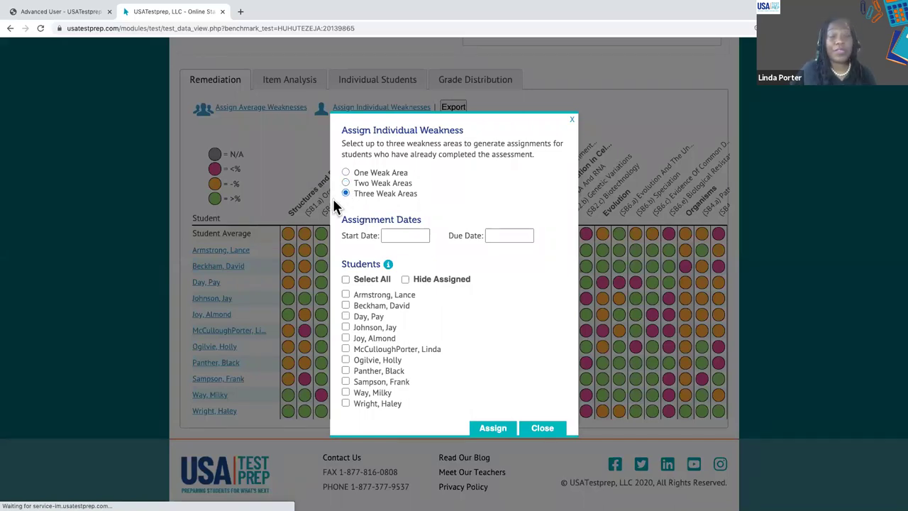
left_click(412, 236)
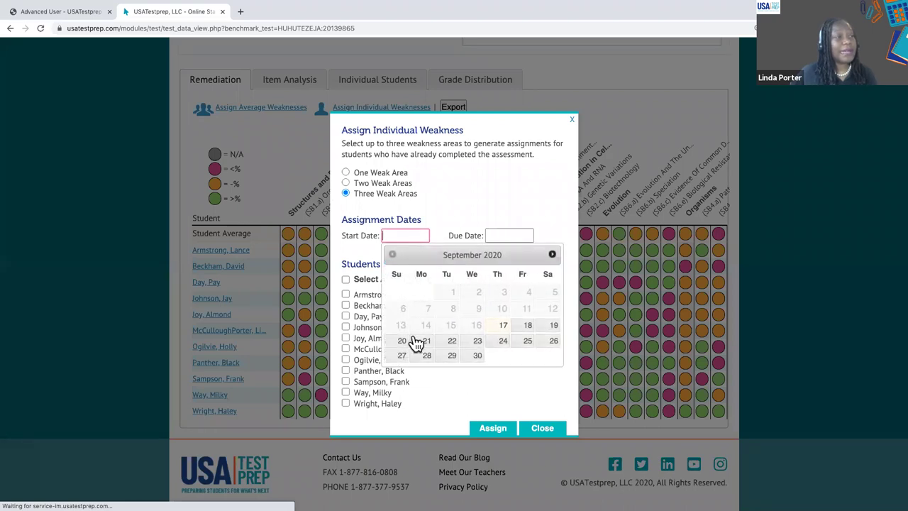
left_click(498, 326)
left_click(502, 236)
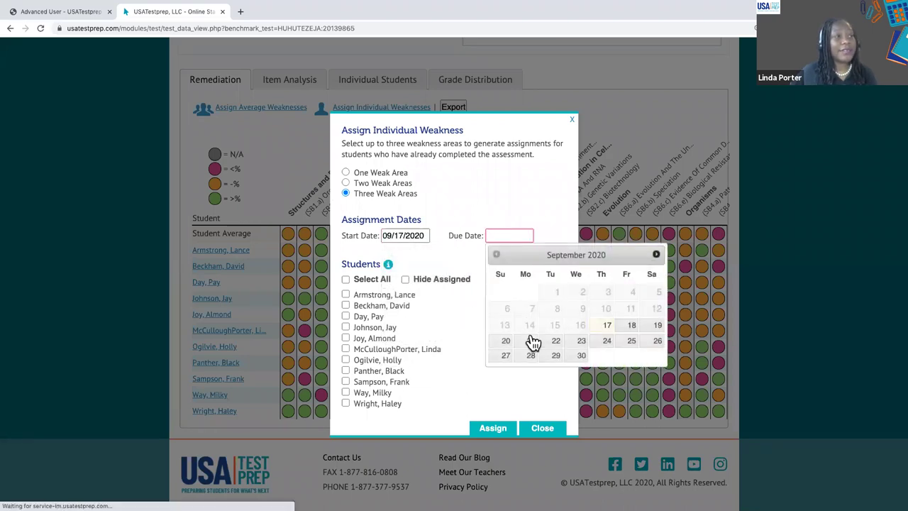
left_click(553, 345)
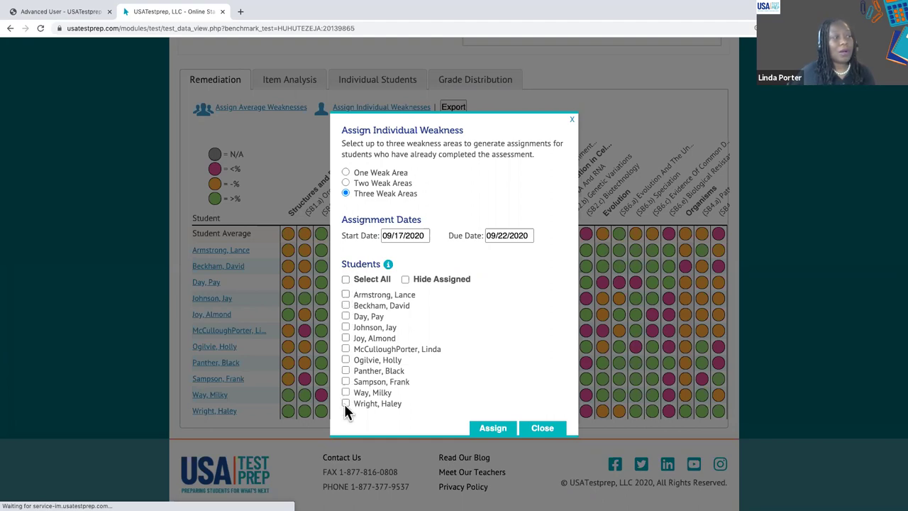
Step: Choose four individual students instead of the whole class for the individual weaknesses, and close the form without assigning it
left_click(345, 279)
left_click(346, 280)
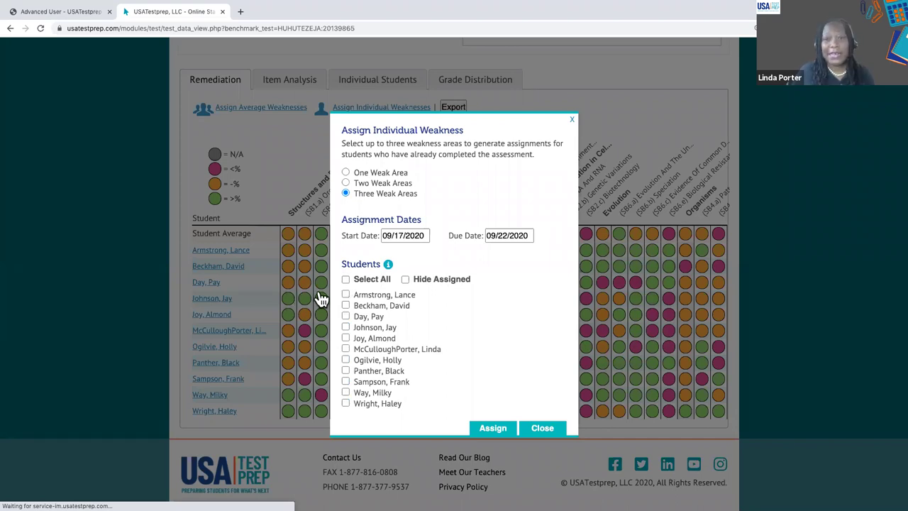
left_click(346, 327)
left_click(345, 370)
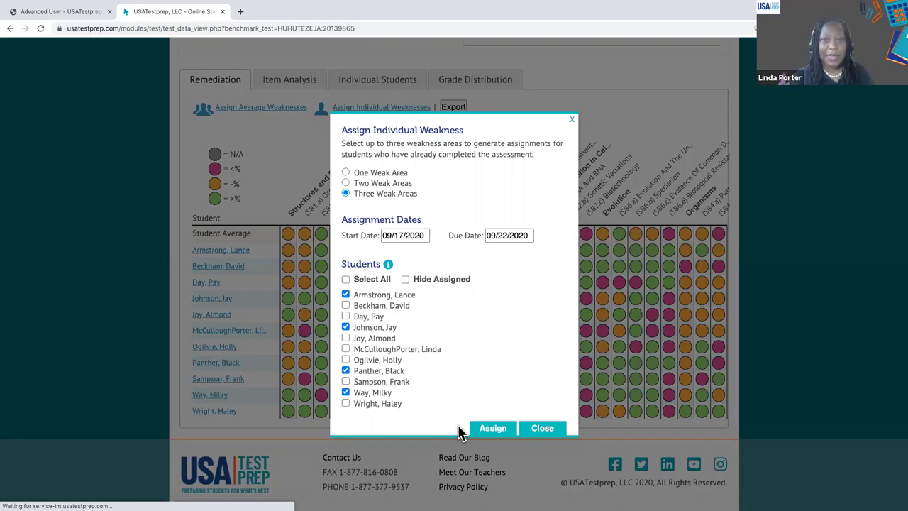
left_click(551, 430)
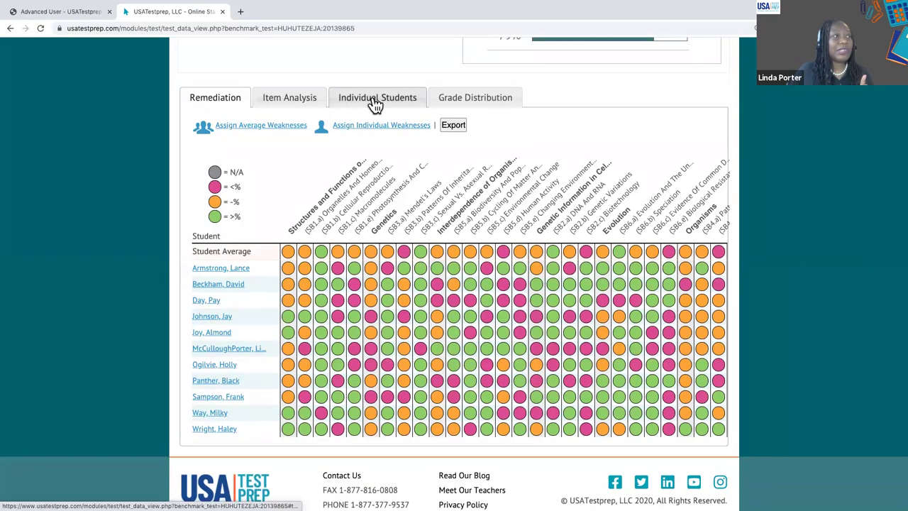
Step: Open the item analysis of the Day 1 Diagnostic and look through the question results chart and question list
left_click(290, 103)
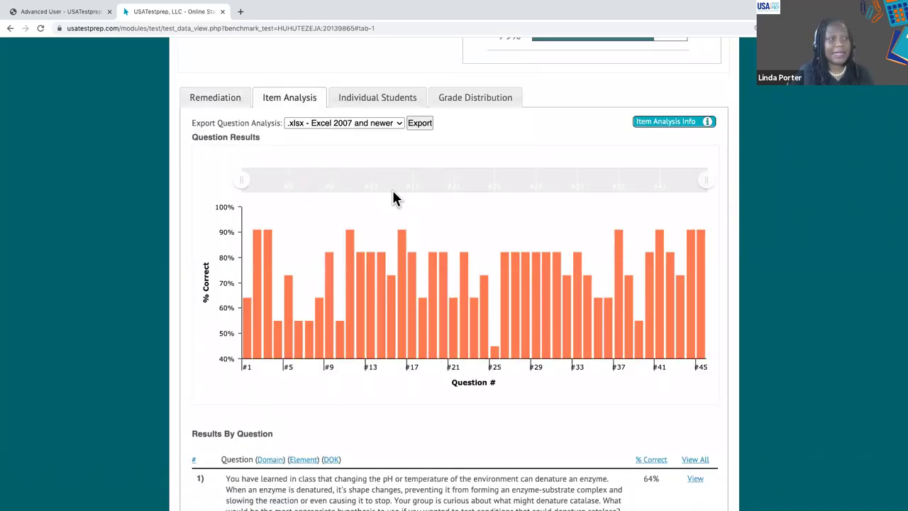
scroll(394, 198, "down", 6)
scroll(392, 190, "down", 6)
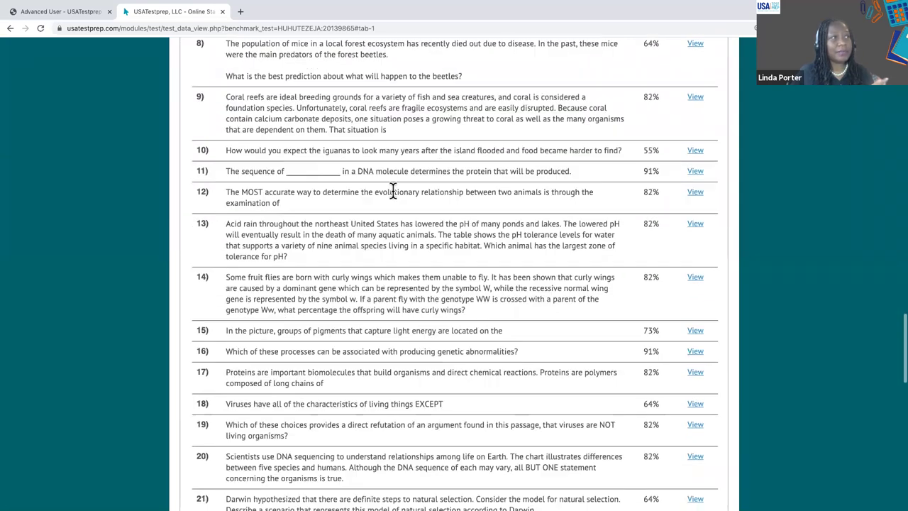
scroll(392, 190, "up", 9)
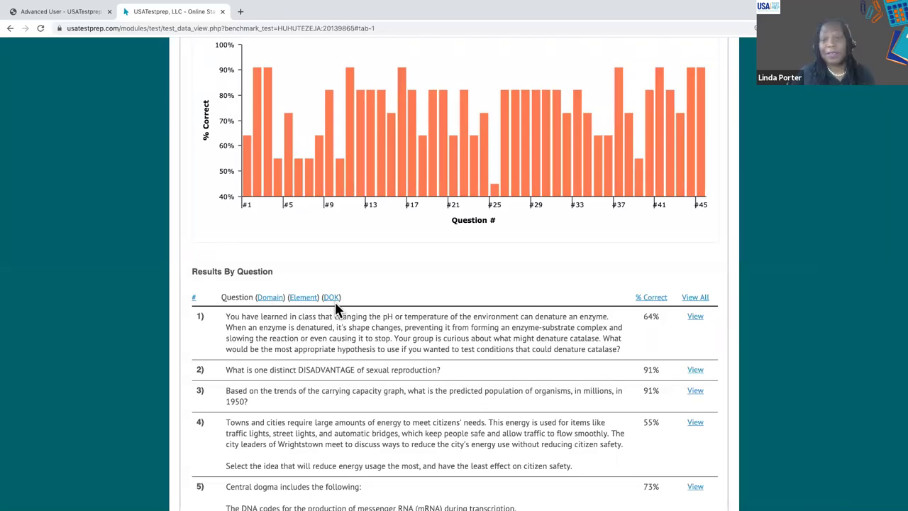
Step: Group the results by question by domain and review the percent correct for each domain and its questions
left_click(270, 298)
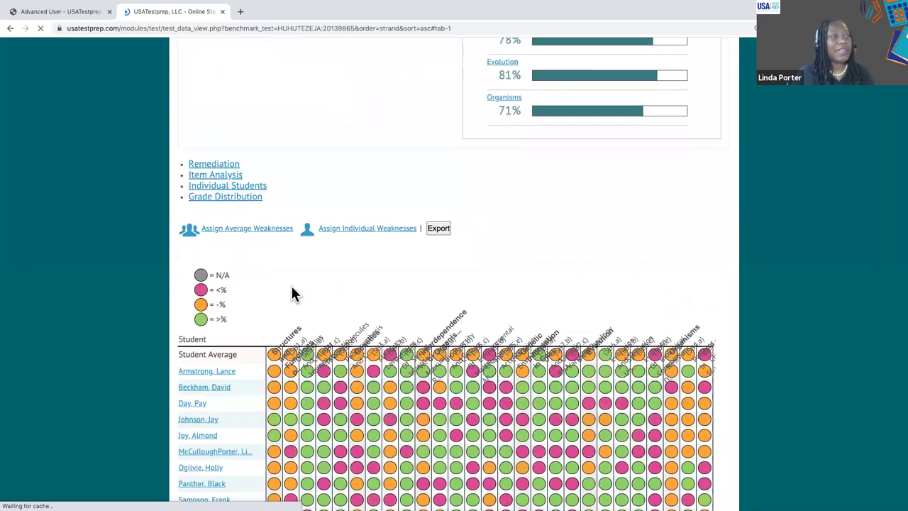
scroll(291, 287, "down", 10)
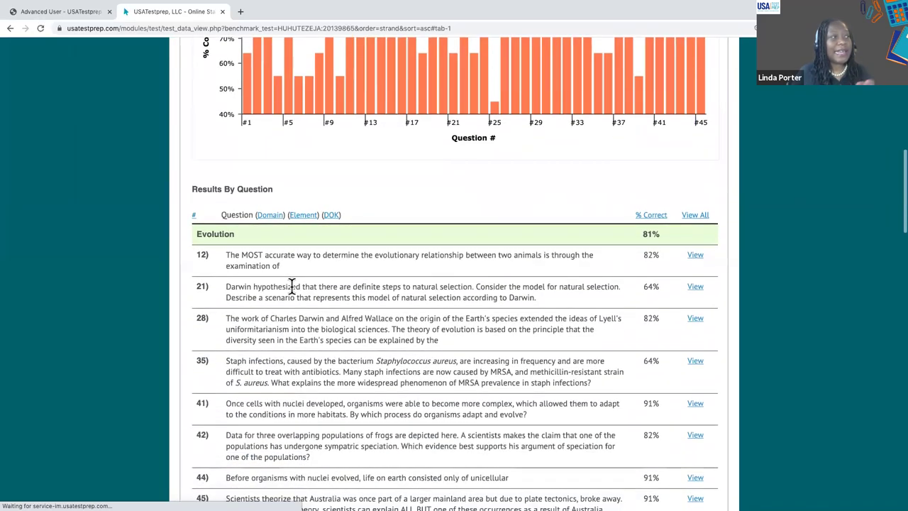
scroll(291, 286, "down", 6)
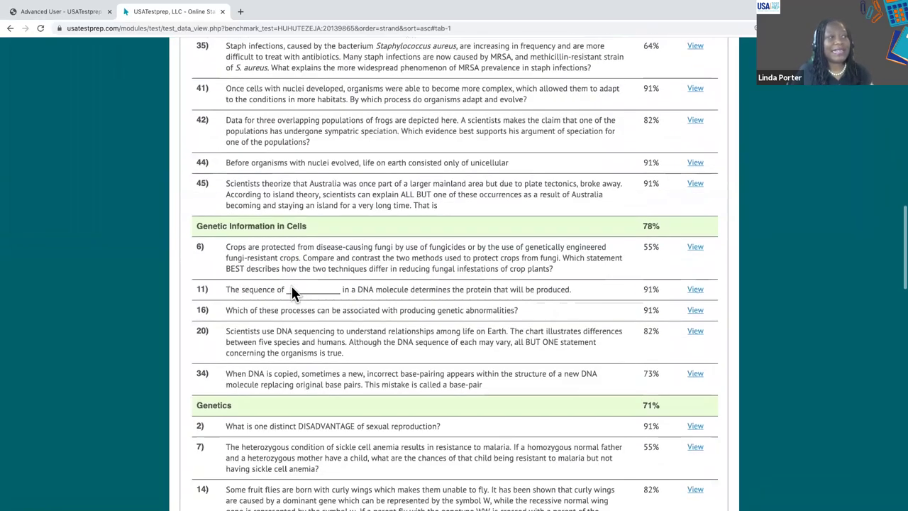
scroll(291, 286, "down", 7)
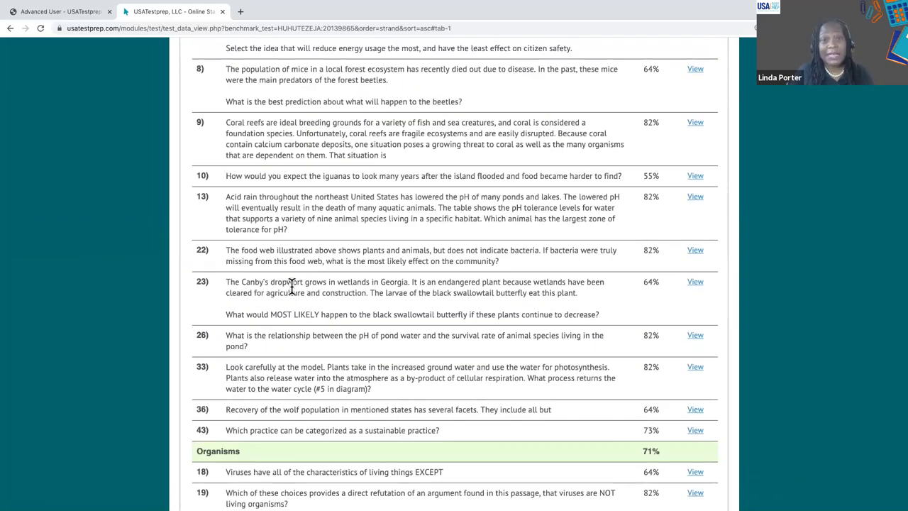
scroll(291, 286, "up", 1)
scroll(292, 286, "up", 4)
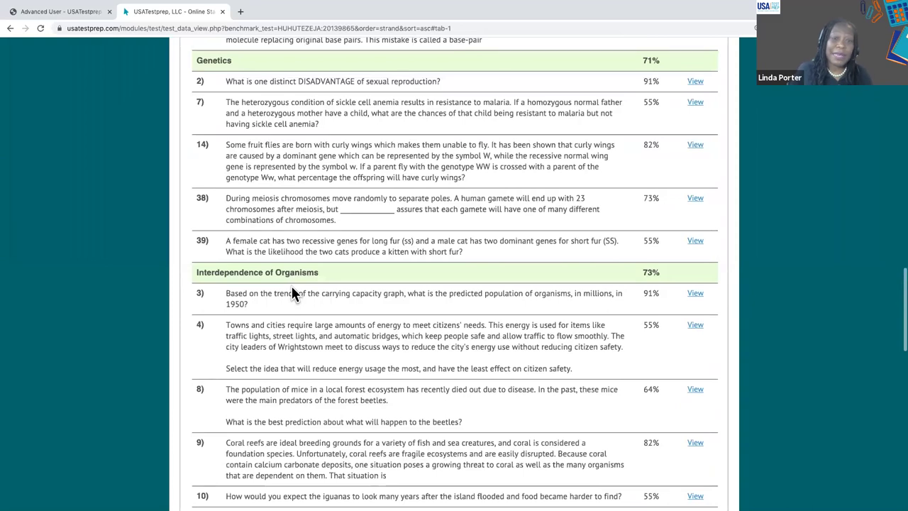
scroll(291, 285, "up", 4)
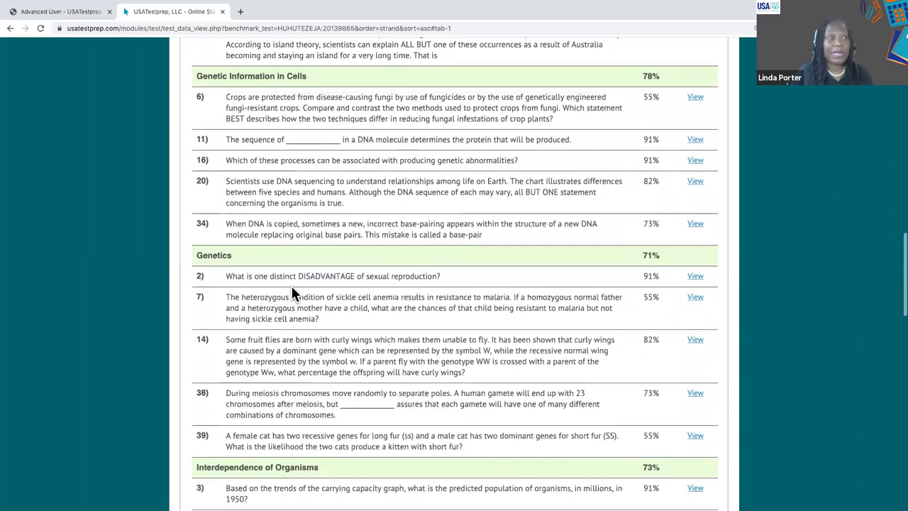
scroll(291, 285, "up", 5)
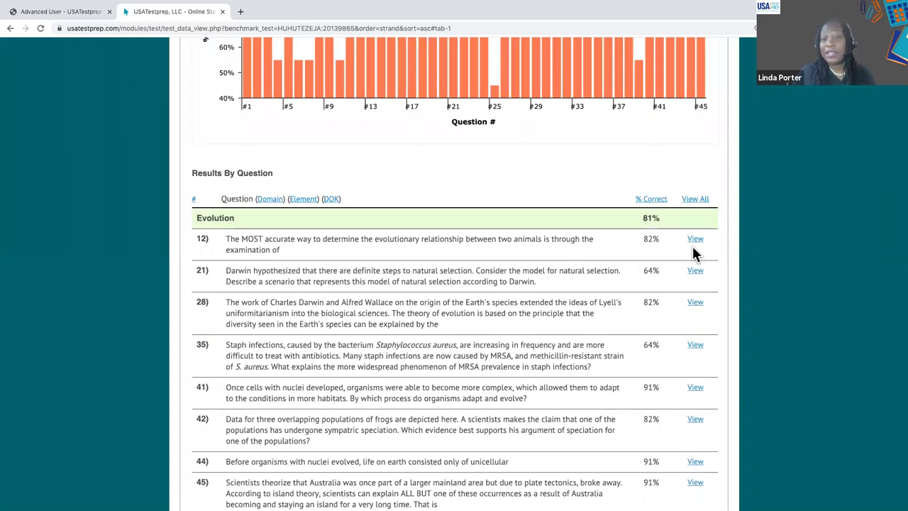
Step: Expand question 35 on staph infections in the Evolution domain and examine its explanation and answer choice percentages
scroll(694, 254, "down", 2)
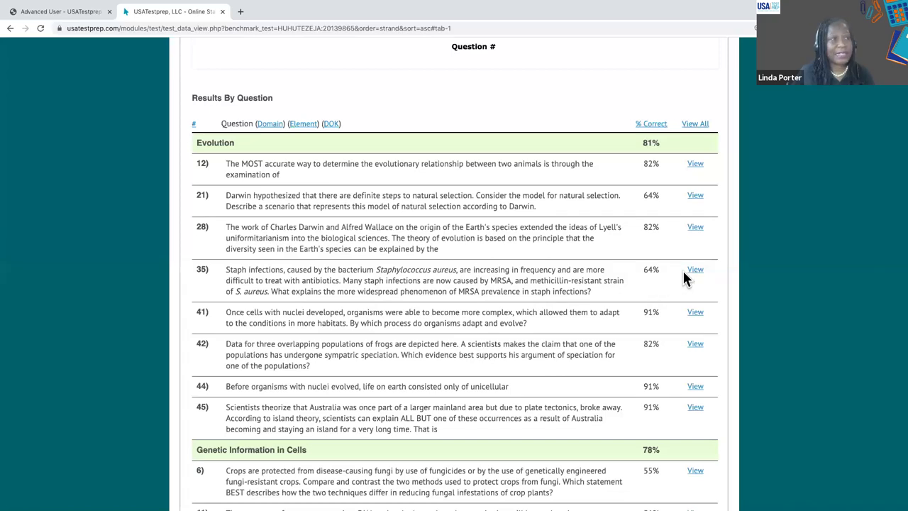
left_click(696, 273)
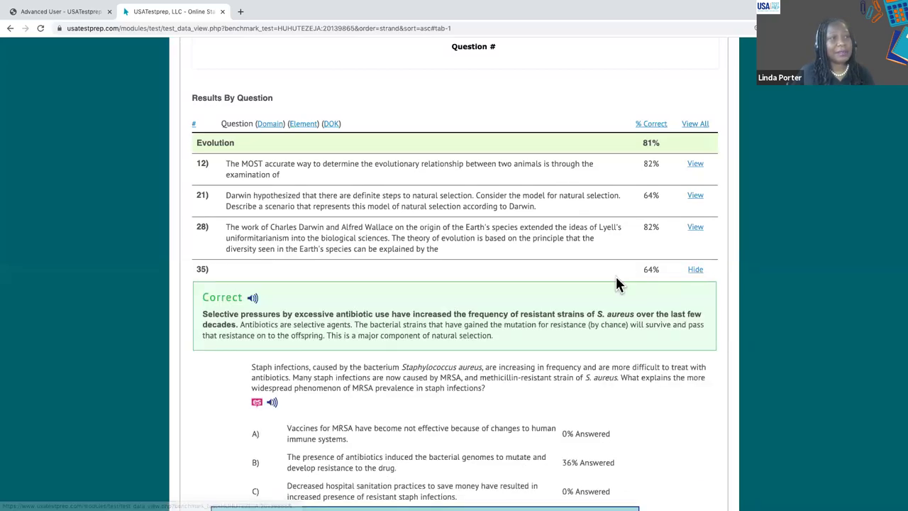
scroll(615, 283, "down", 4)
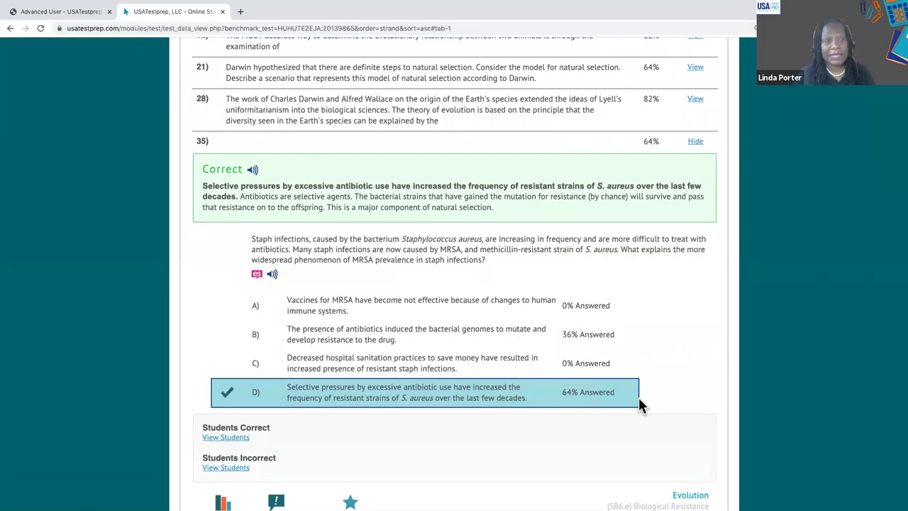
scroll(638, 386, "down", 1)
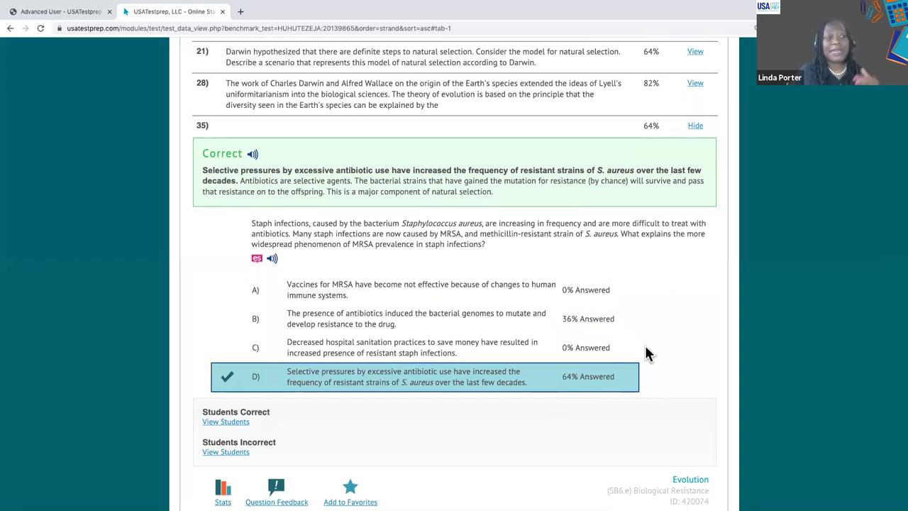
scroll(630, 380, "down", 2)
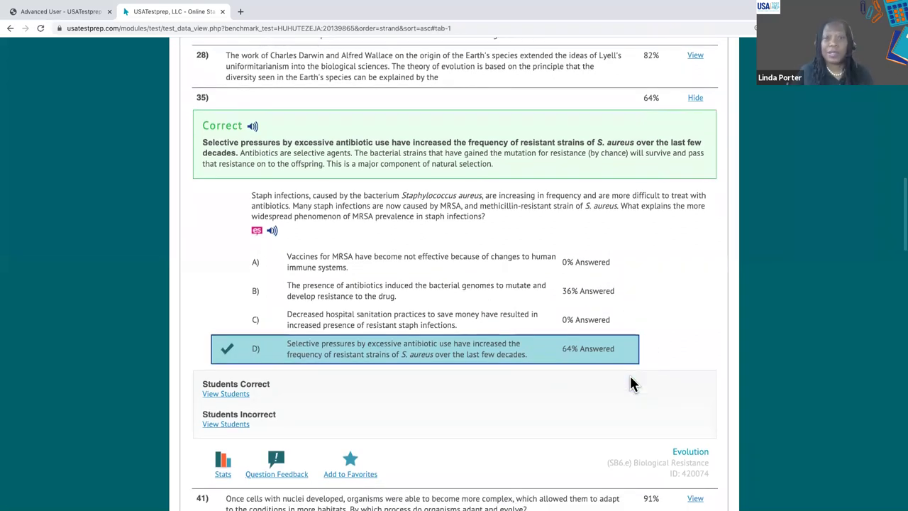
scroll(581, 368, "down", 4)
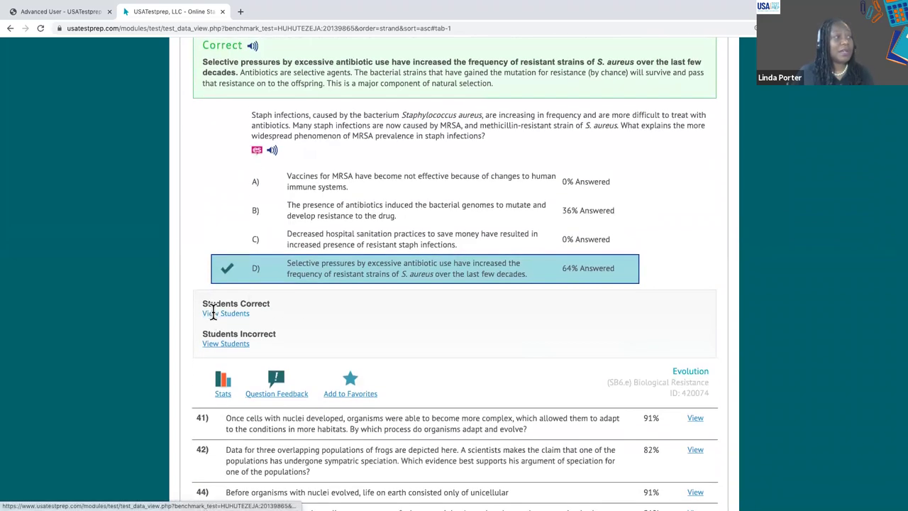
Step: Show which students answered question 35 correctly and which answered it incorrectly
left_click(214, 312)
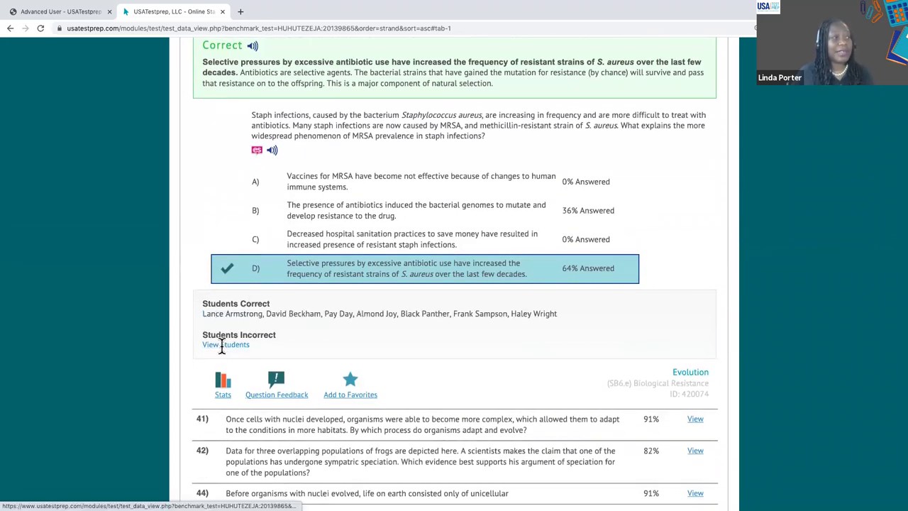
left_click(222, 346)
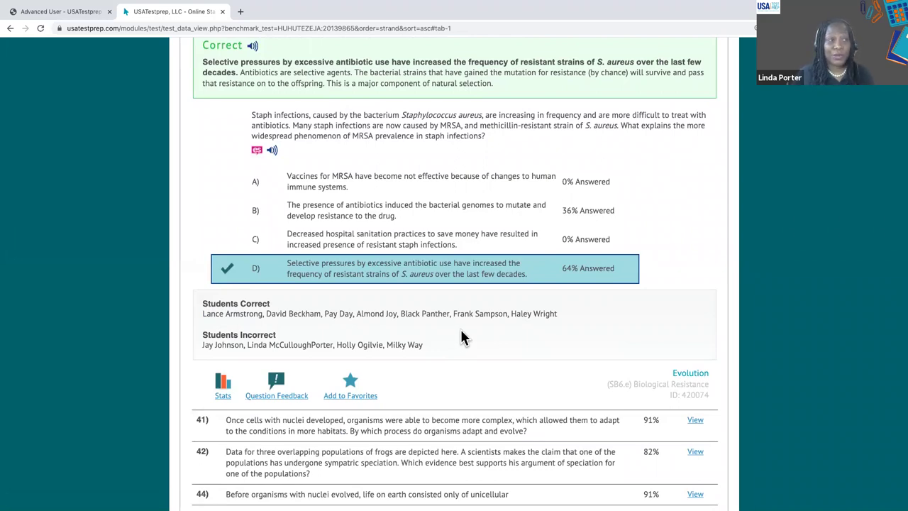
scroll(459, 327, "up", 8)
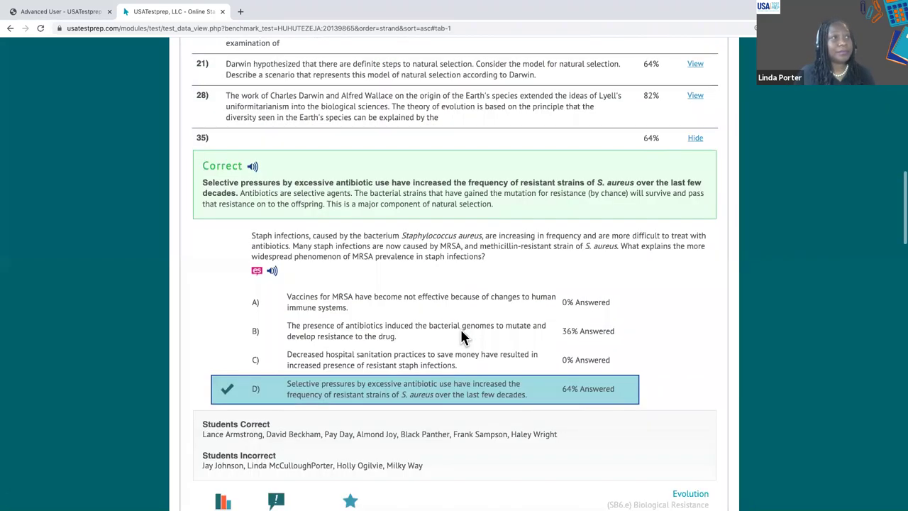
Step: Show the Day 1 Diagnostic's individual student results and look through each student's correlation score and score
scroll(461, 335, "up", 3)
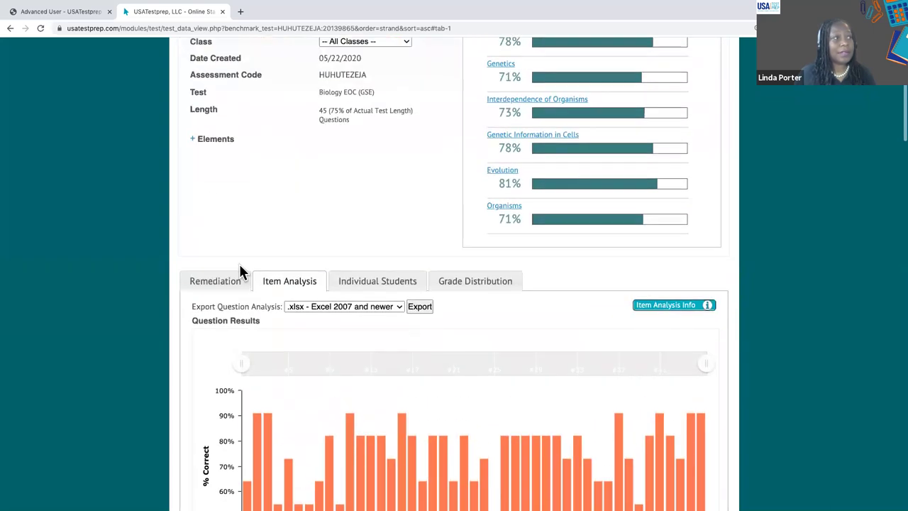
left_click(360, 280)
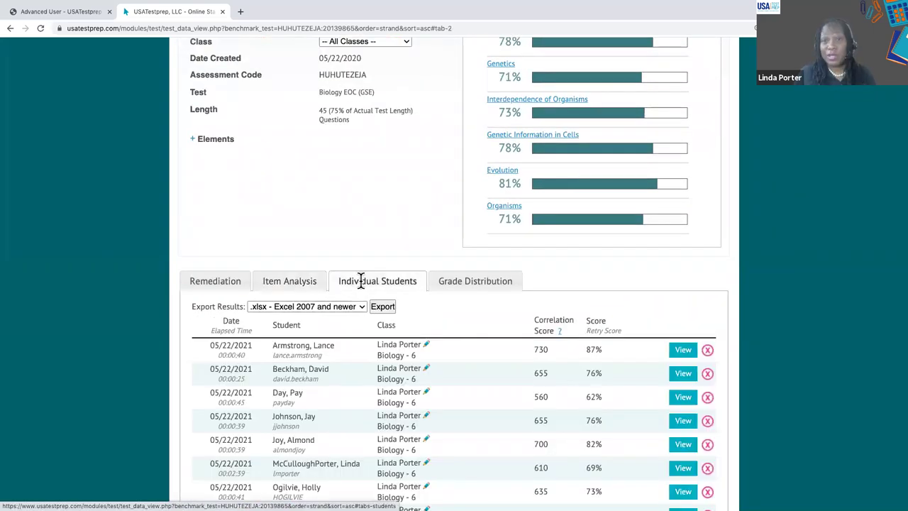
scroll(360, 280, "down", 4)
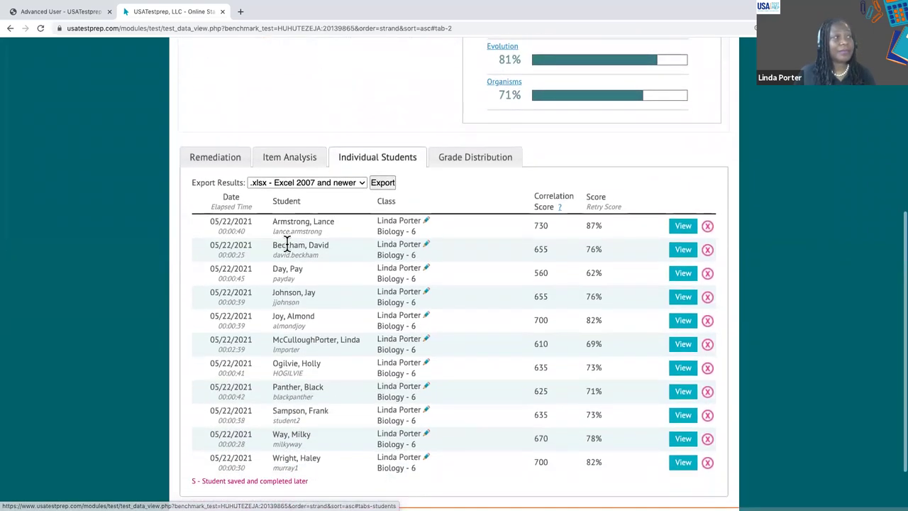
Step: Open the first listed student's assessment results, review the domain scores and question results, and close them
left_click(679, 227)
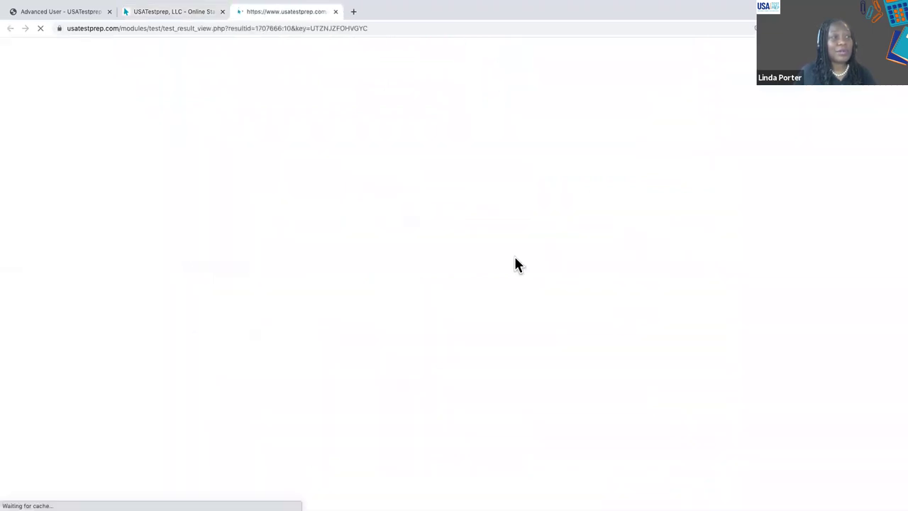
scroll(516, 261, "down", 4)
scroll(516, 262, "down", 20)
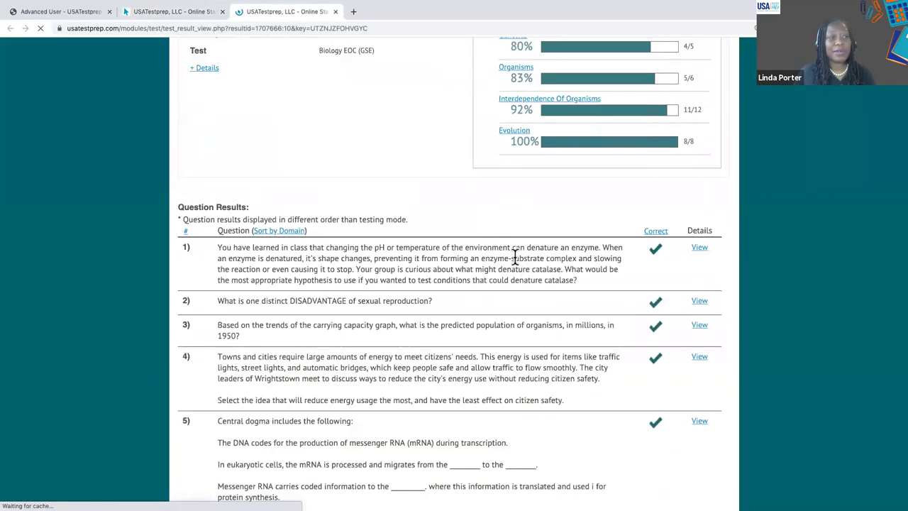
scroll(516, 257, "down", 5)
scroll(516, 257, "up", 20)
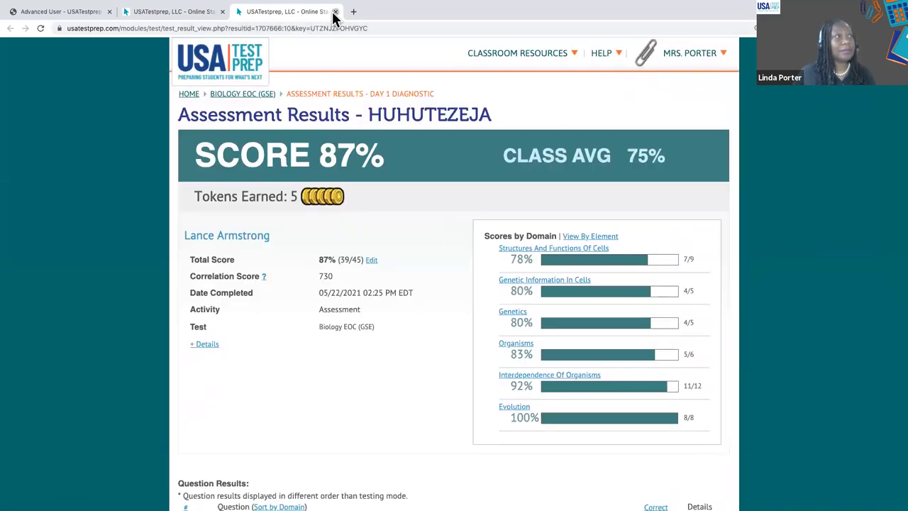
left_click(335, 12)
Step: View the Day 1 Diagnostic's grade distribution chart, and examine the remediation matrix of student weaknesses by standard
left_click(451, 162)
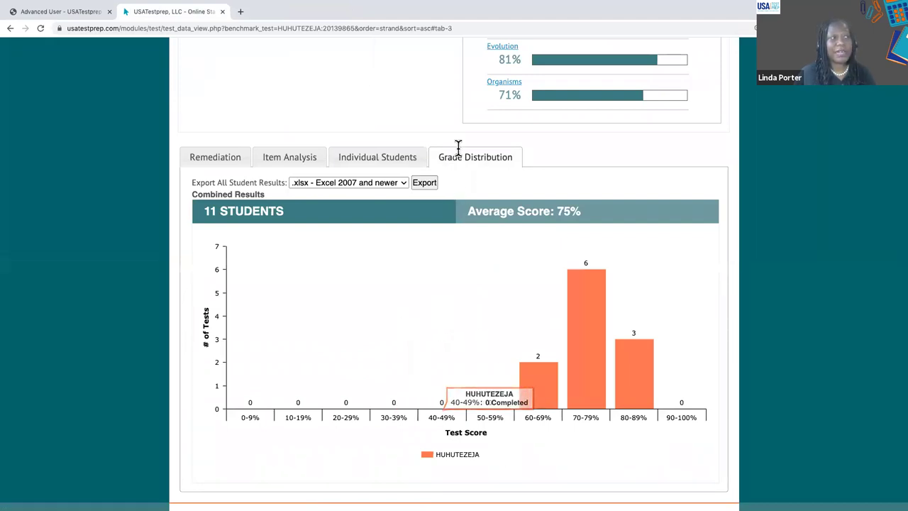
left_click(238, 160)
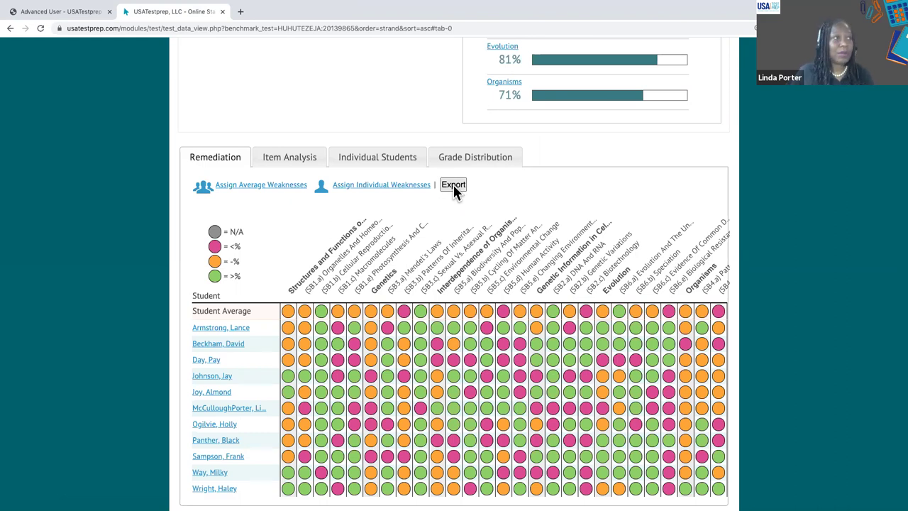
scroll(453, 185, "down", 1)
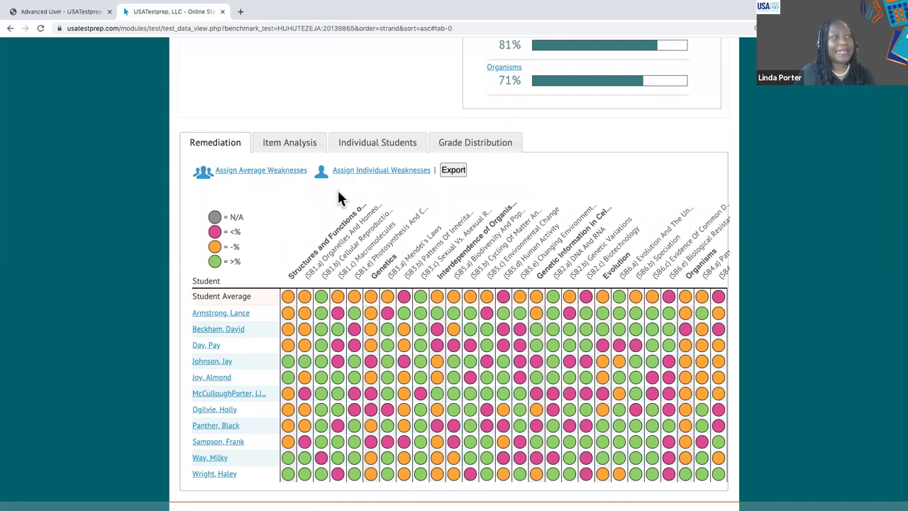
scroll(271, 186, "up", 1)
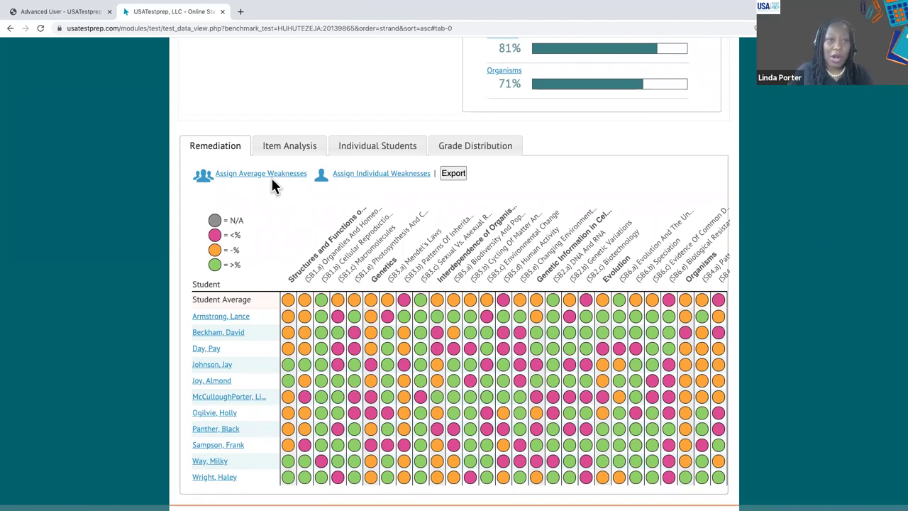
scroll(275, 188, "down", 3)
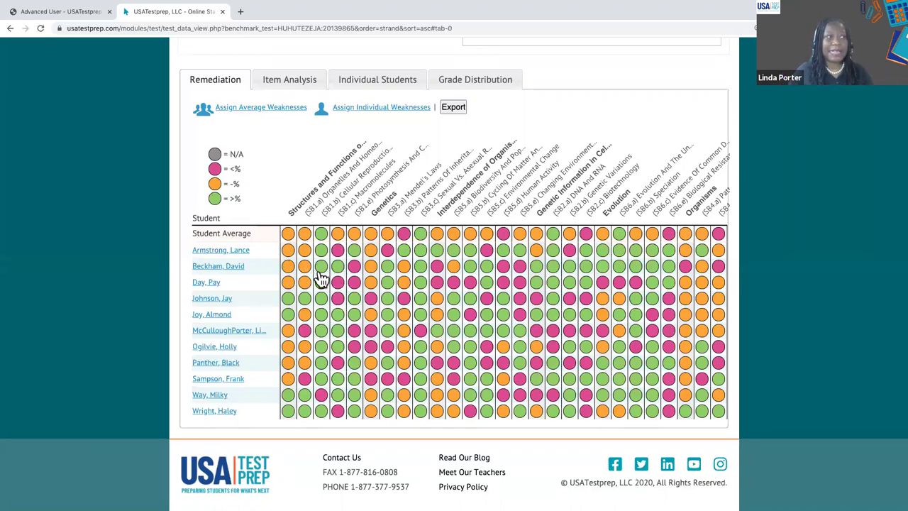
Step: Start an assignment from the second student's (SB3.b) Patterns of Inheritance result and set it to 2+ Activities
mouse_move(323, 279)
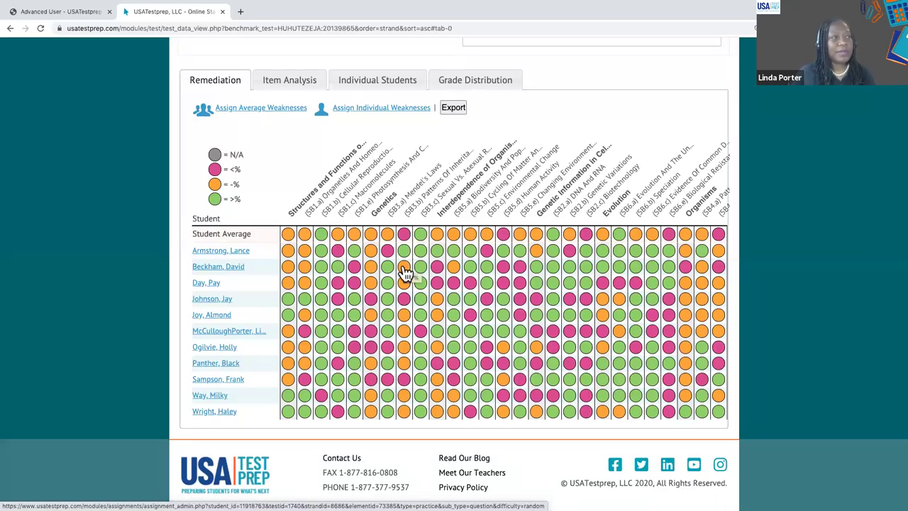
left_click(404, 269)
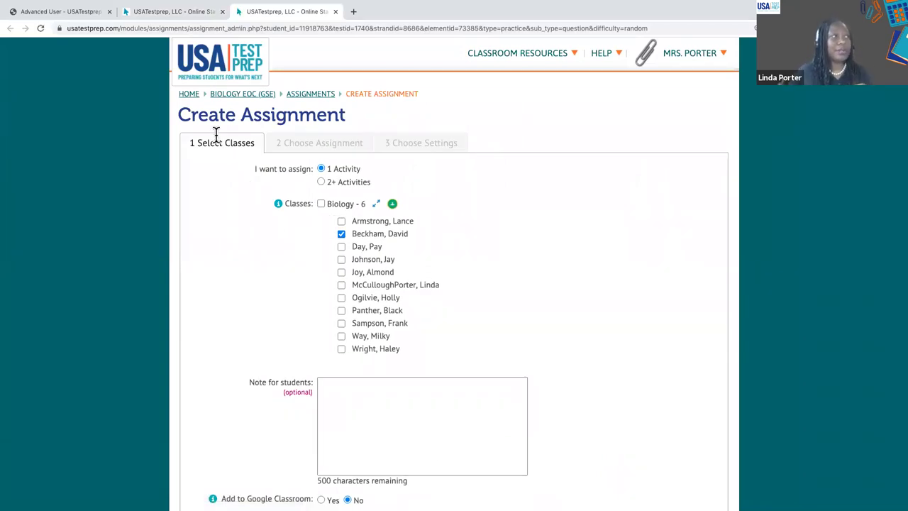
left_click(321, 186)
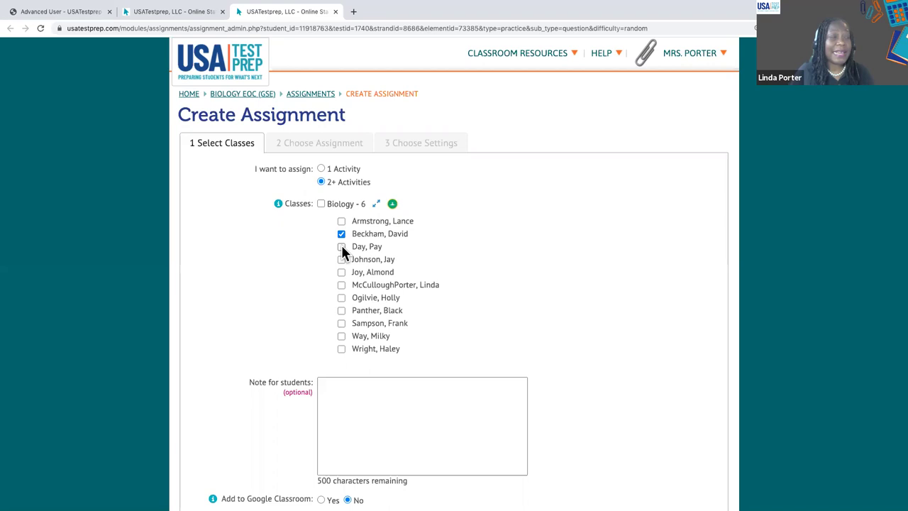
Step: Include every Biology - 6 student except the first one listed and continue to choosing the assignment's activities
left_click(341, 273)
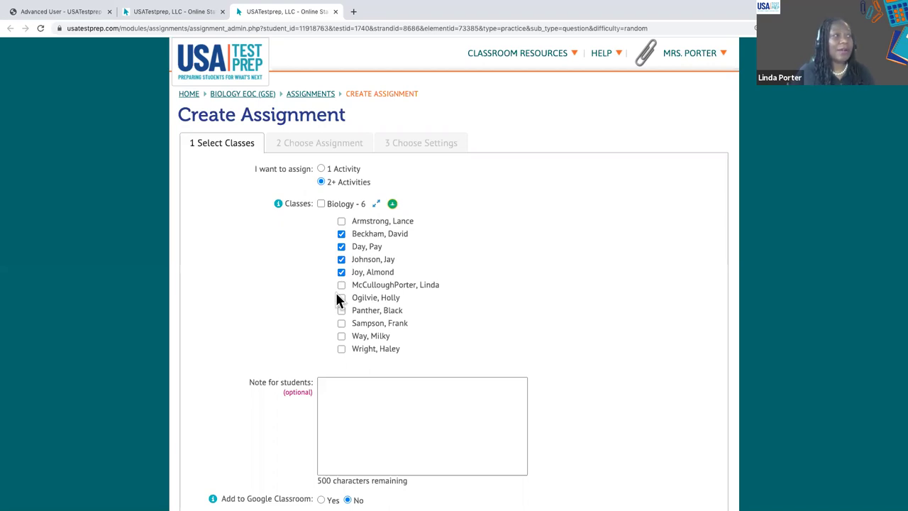
left_click(341, 310)
left_click(341, 323)
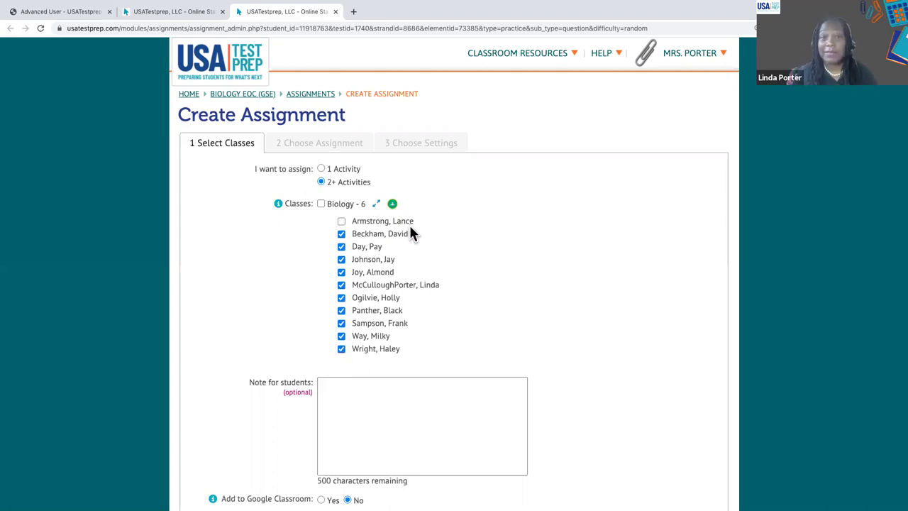
scroll(304, 284, "down", 3)
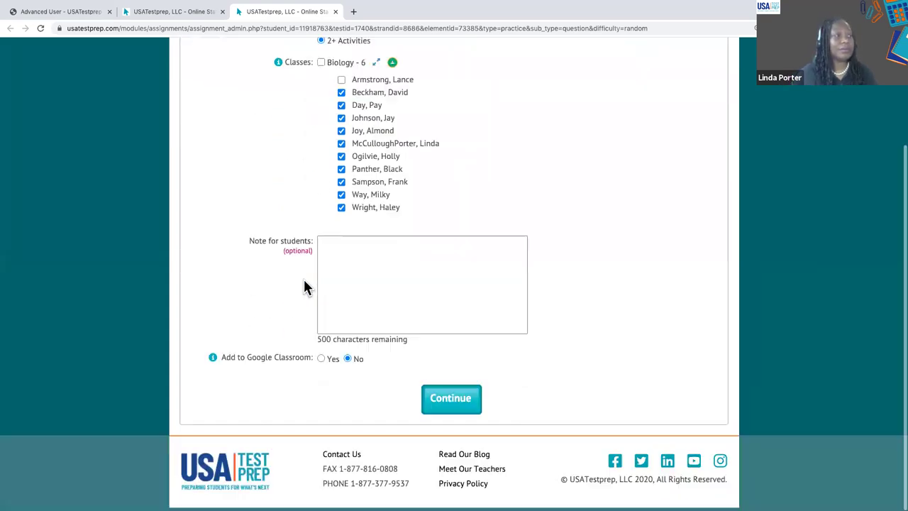
left_click(456, 402)
Step: Name the assignment "Bio Practice" and choose Biology EOC (GSE) as its test
left_click(286, 214)
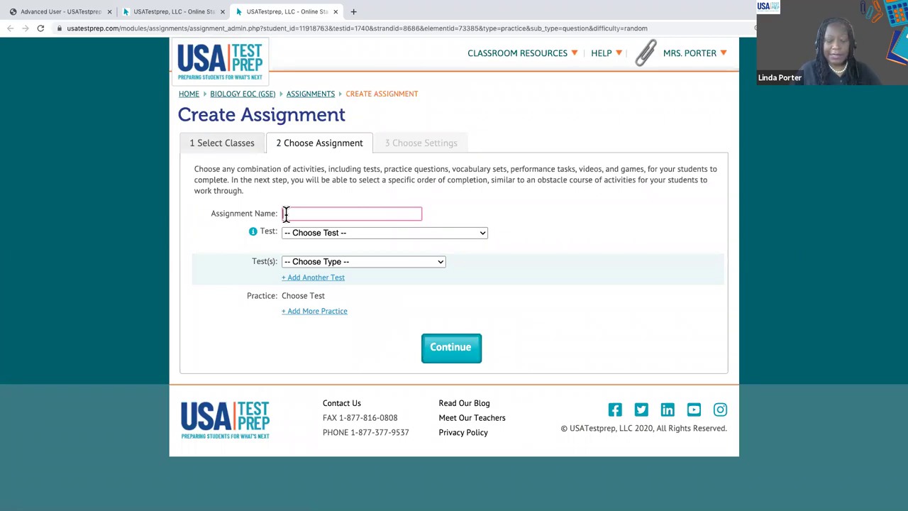
type("Bio Practice")
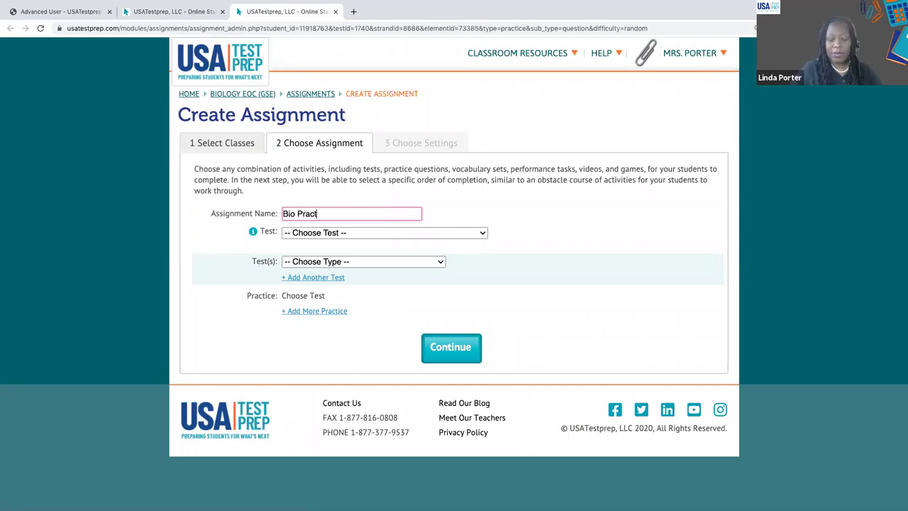
left_click(482, 236)
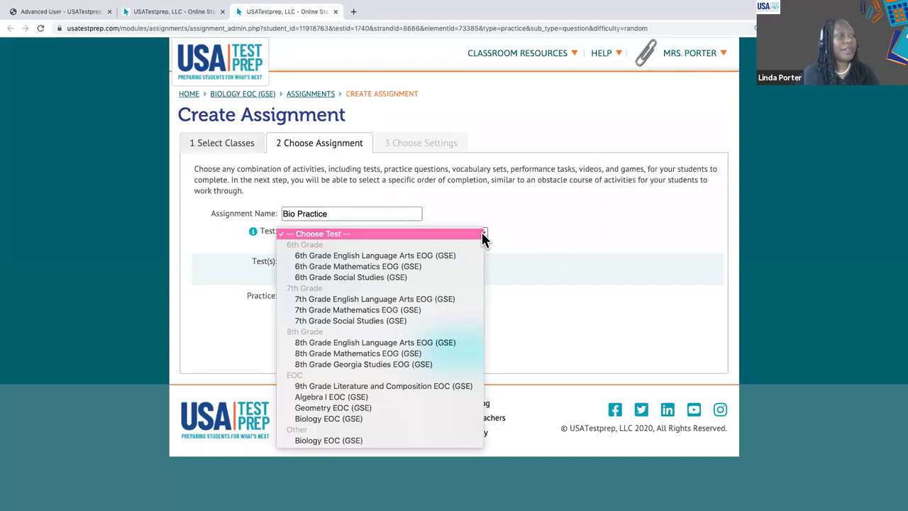
left_click(368, 419)
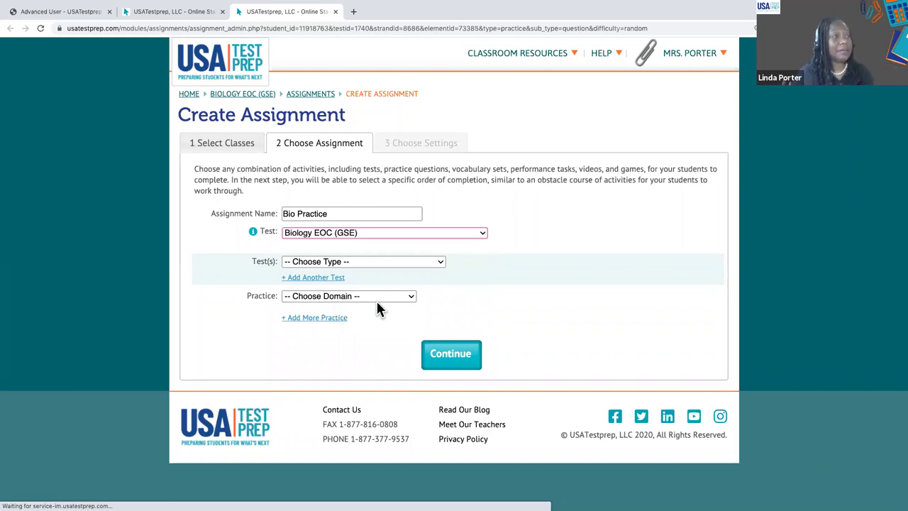
Step: Choose the Genetics practice domain and include Questions and Vocabulary for (SB3.b) Patterns Of Inheritance
left_click(411, 298)
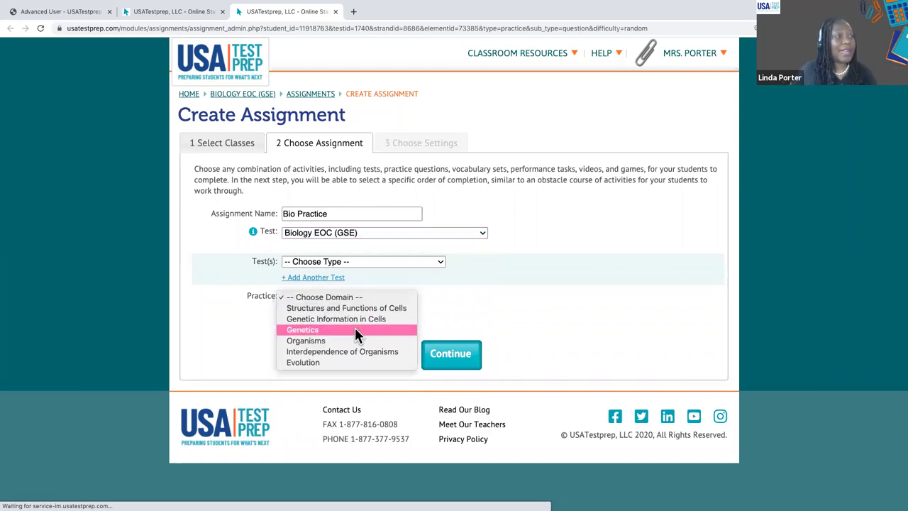
left_click(354, 330)
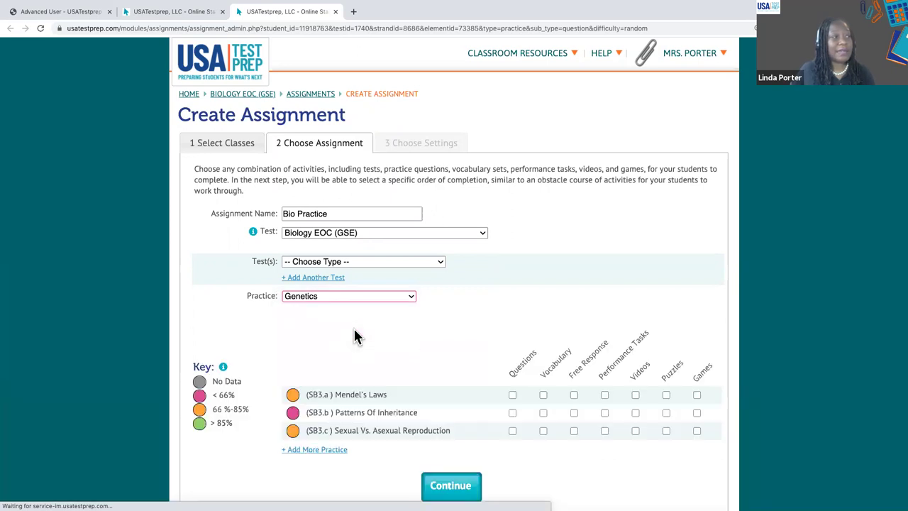
scroll(354, 330, "down", 2)
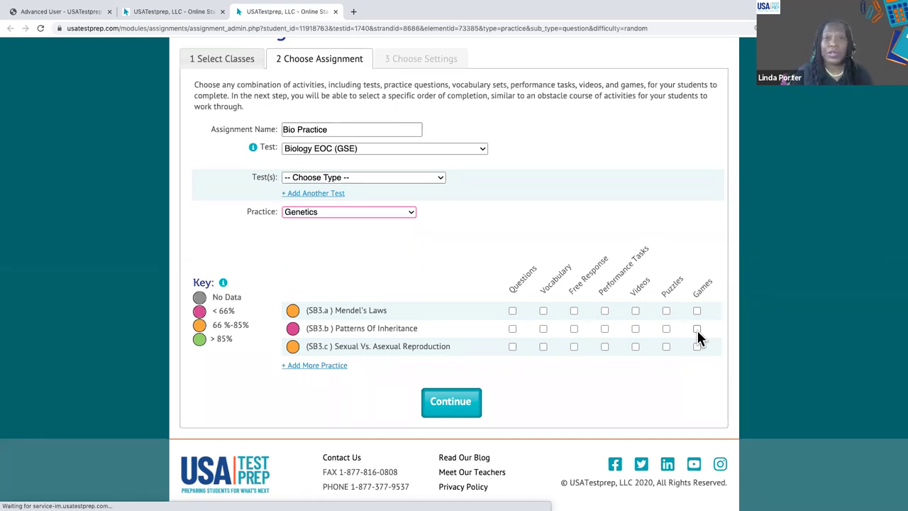
left_click(512, 328)
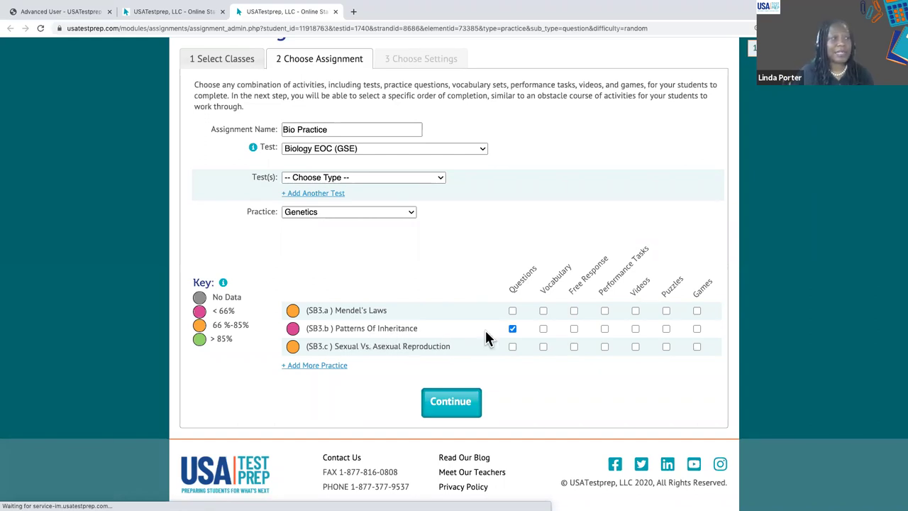
left_click(542, 329)
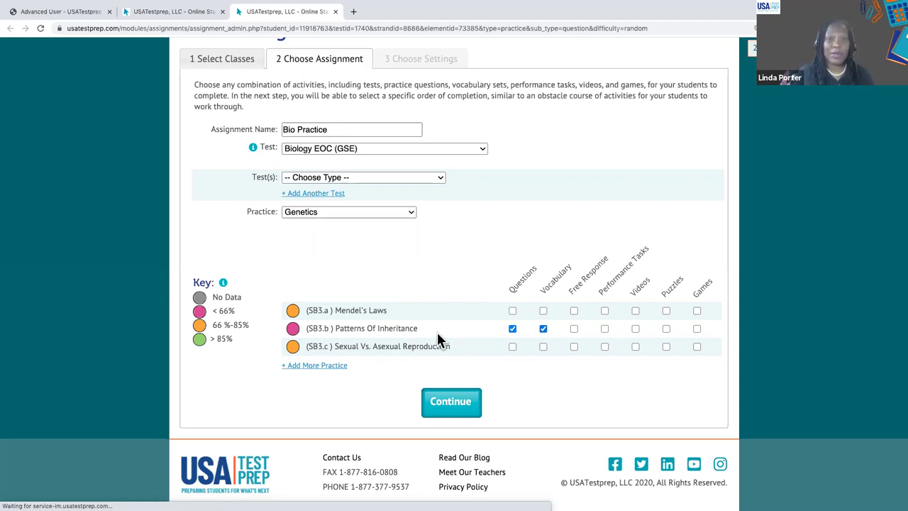
Step: Preview the crossing over question and save only "What are inheritable traits, and how can they be expressed?" as Patterns Of Inheritance free response
left_click(574, 329)
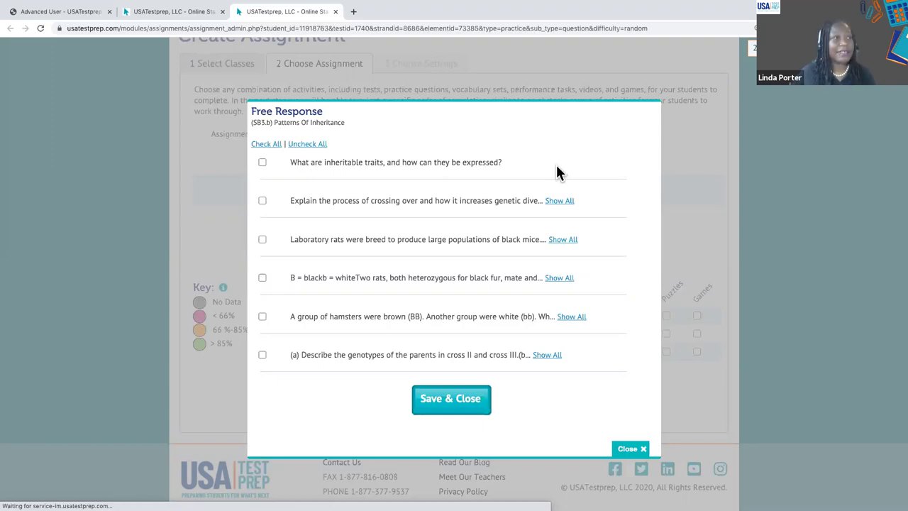
left_click(567, 201)
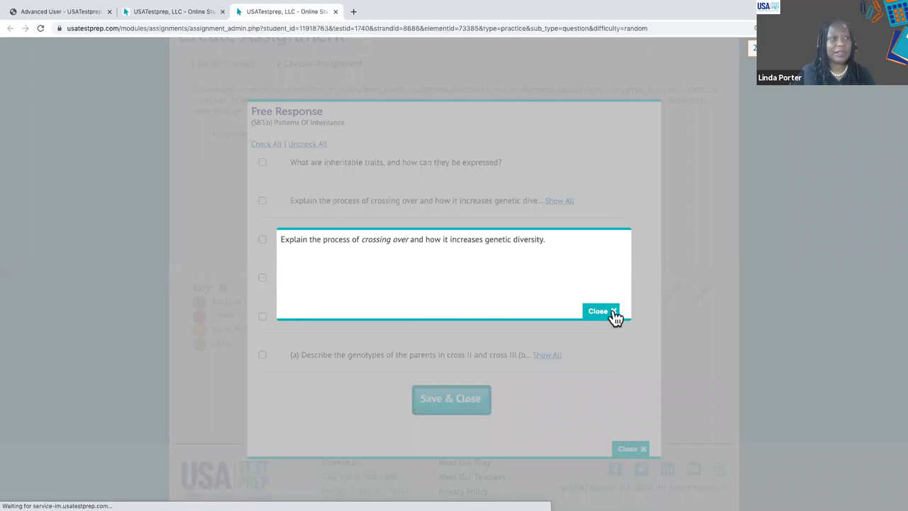
left_click(613, 315)
left_click(261, 164)
left_click(262, 202)
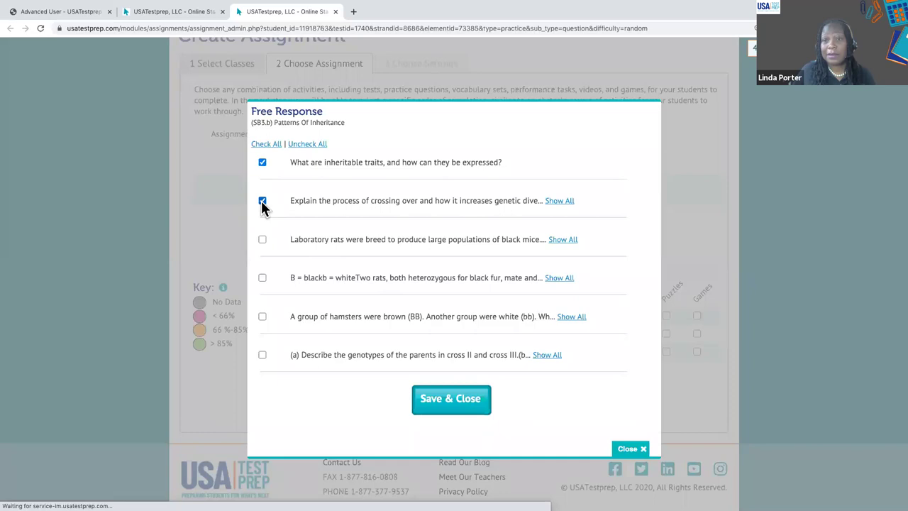
left_click(260, 203)
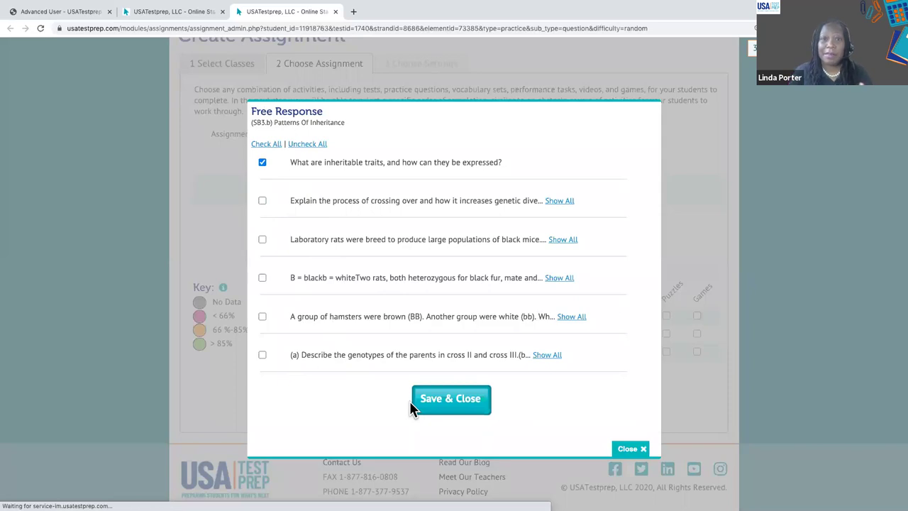
left_click(449, 401)
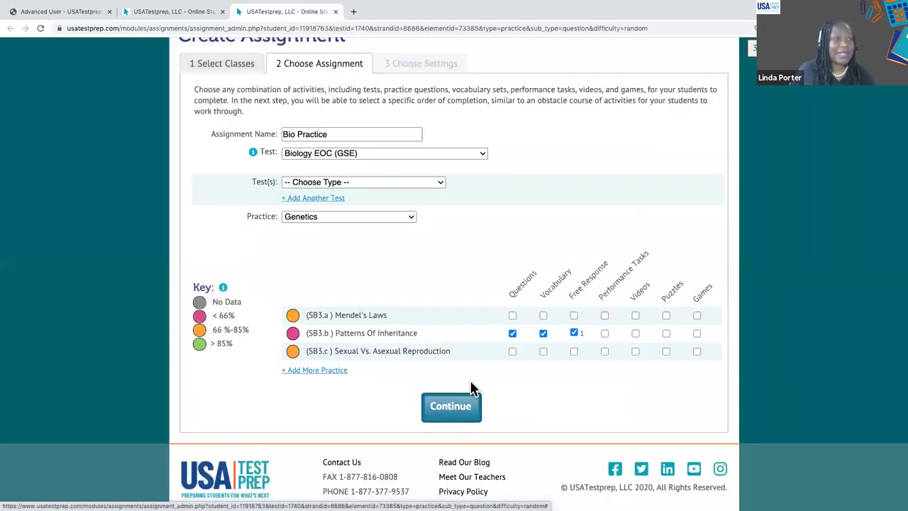
Step: Add only the "Choose - Genetic Cross - Punnett Squares" performance task for Patterns Of Inheritance and save the selection
left_click(605, 336)
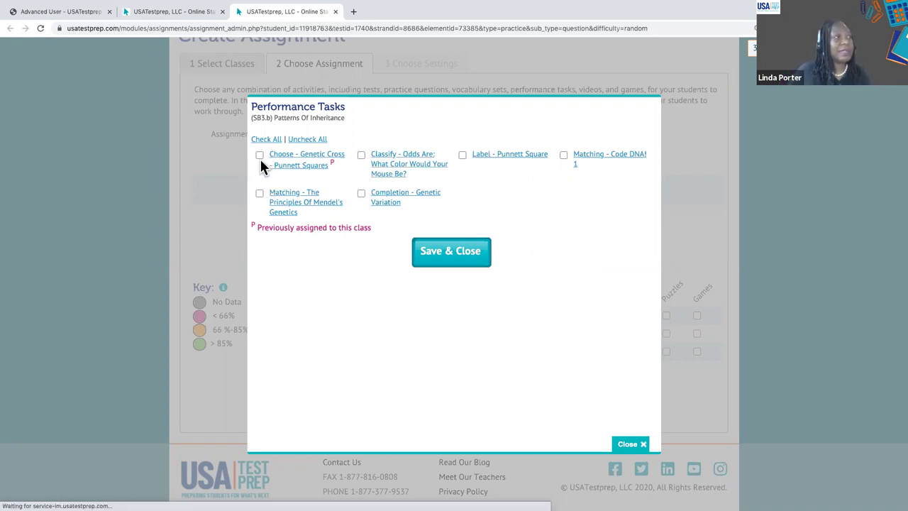
left_click(361, 156)
left_click(463, 156)
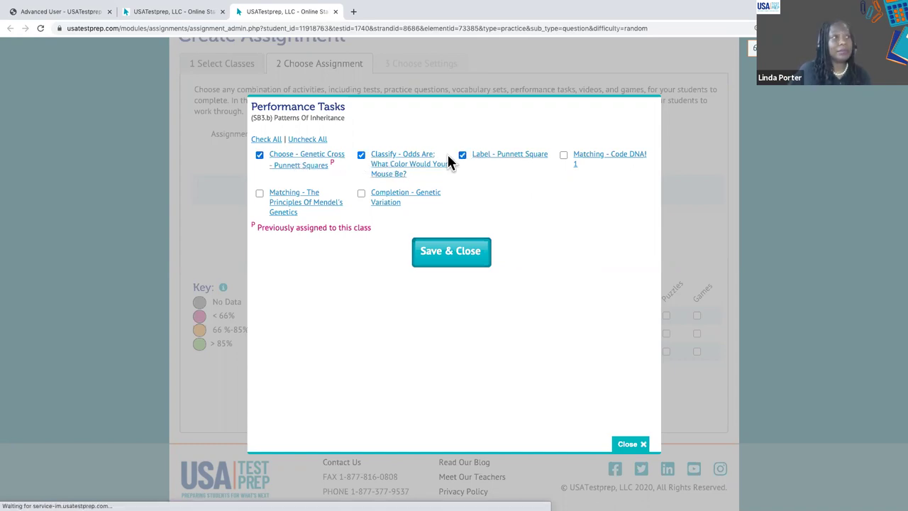
left_click(463, 155)
left_click(361, 155)
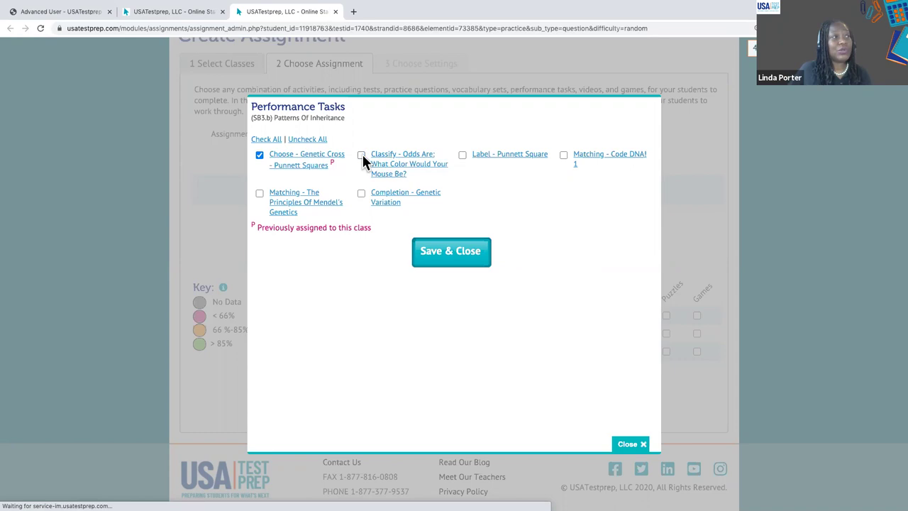
left_click(468, 252)
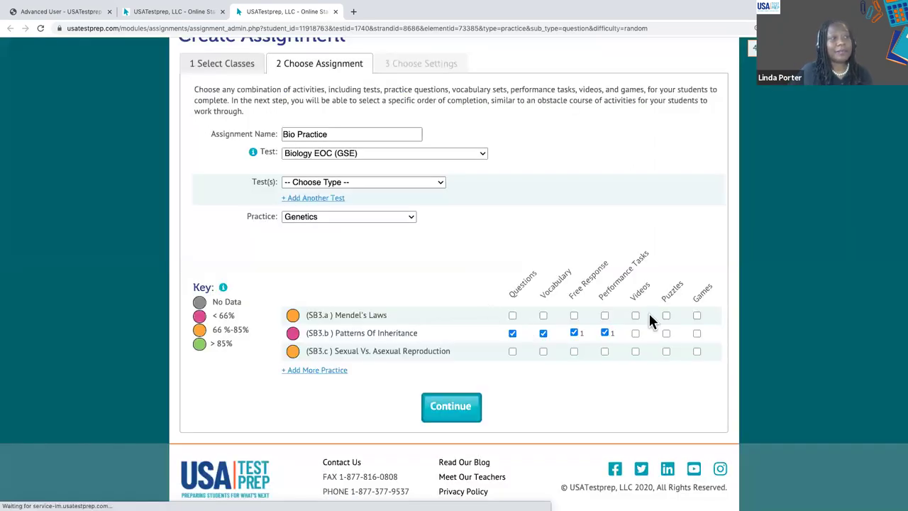
Step: Add only the "Analyze a Pedigree Chart" video for Patterns Of Inheritance and save the selection
left_click(635, 332)
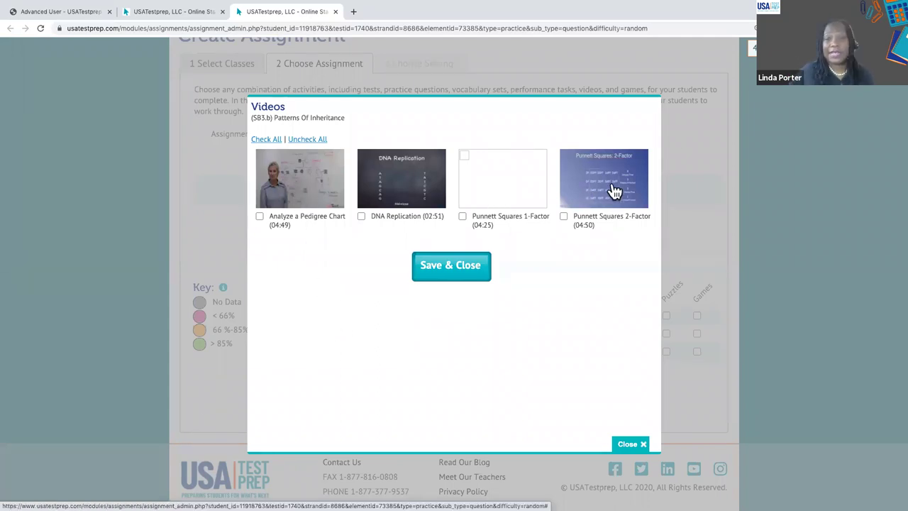
left_click(260, 216)
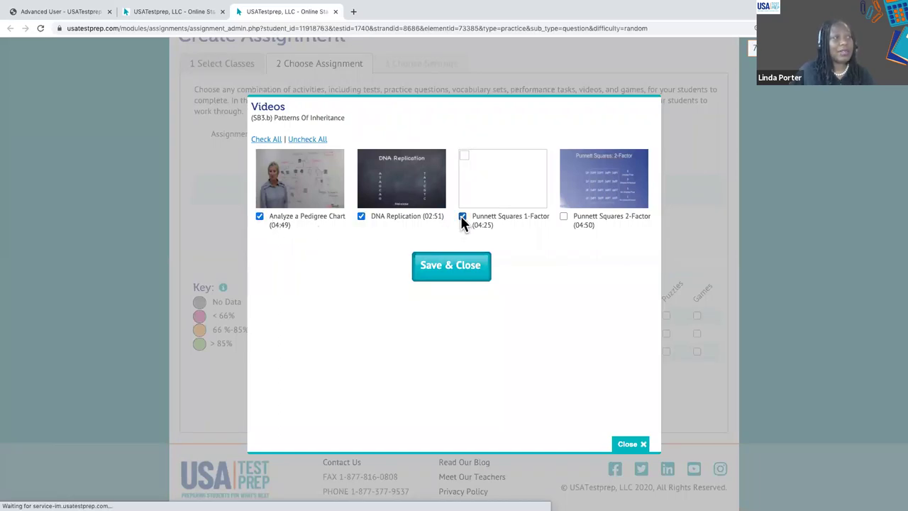
left_click(361, 215)
left_click(442, 272)
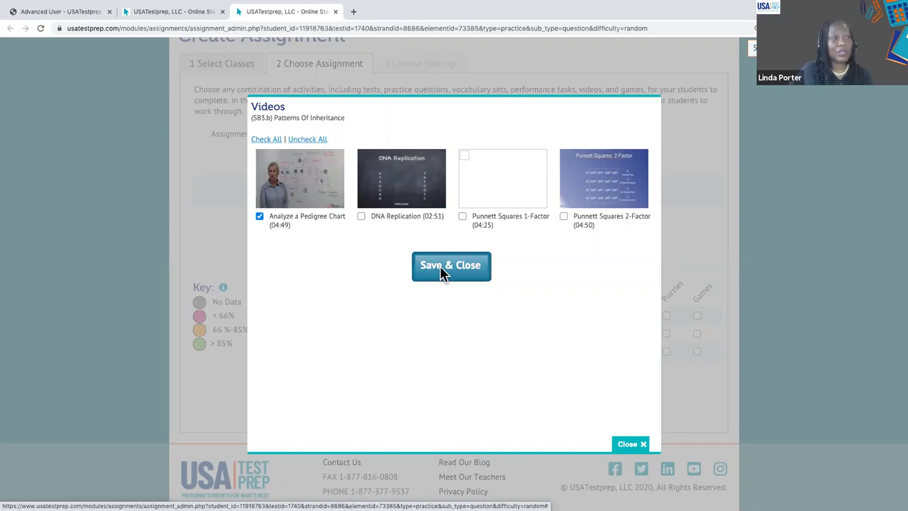
Step: Include Puzzles for Patterns Of Inheritance and save the games Revealio and Sasquatch Olympics for it
left_click(665, 333)
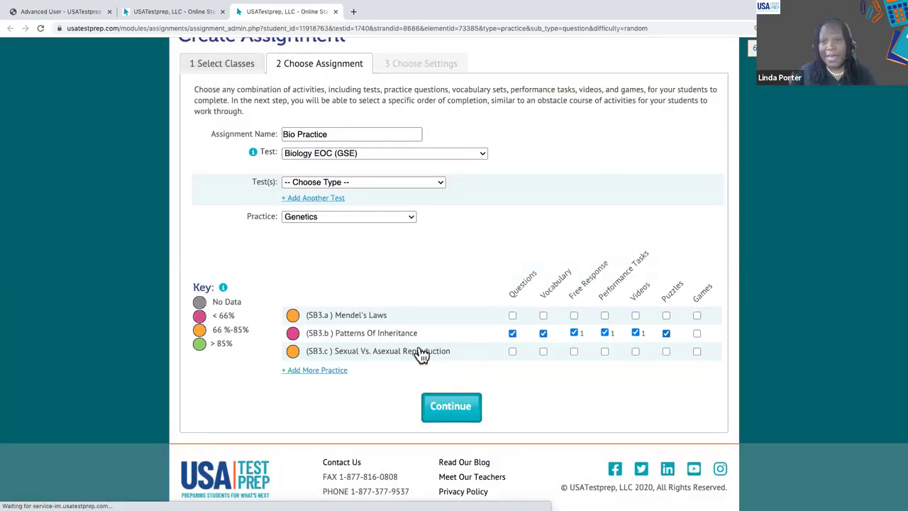
left_click(696, 333)
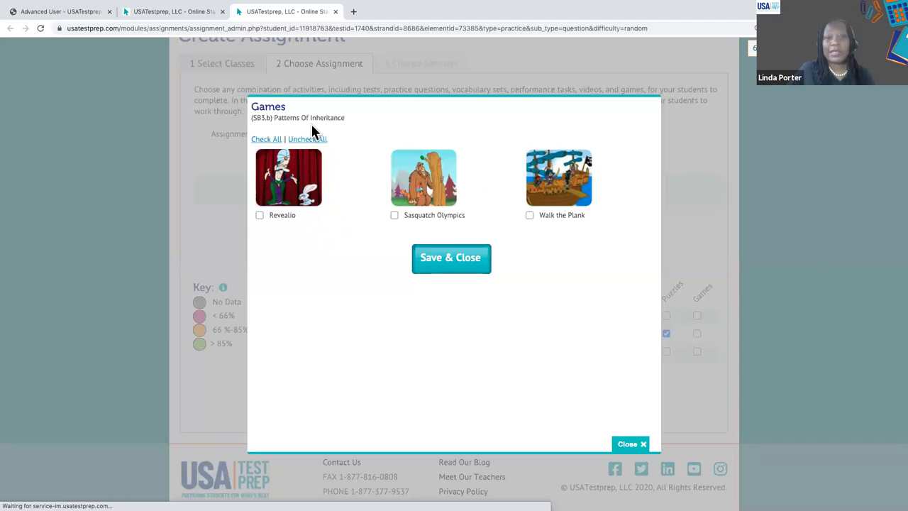
left_click(260, 214)
left_click(394, 215)
left_click(529, 216)
left_click(530, 216)
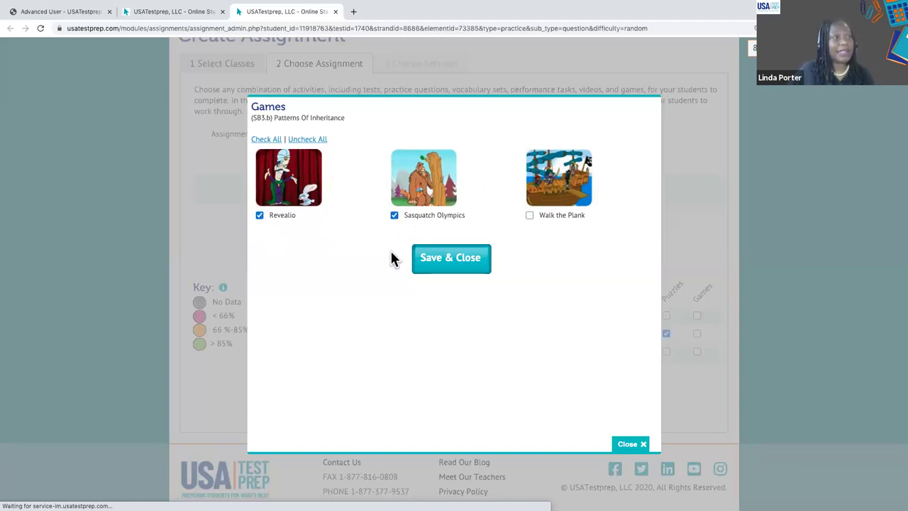
left_click(471, 262)
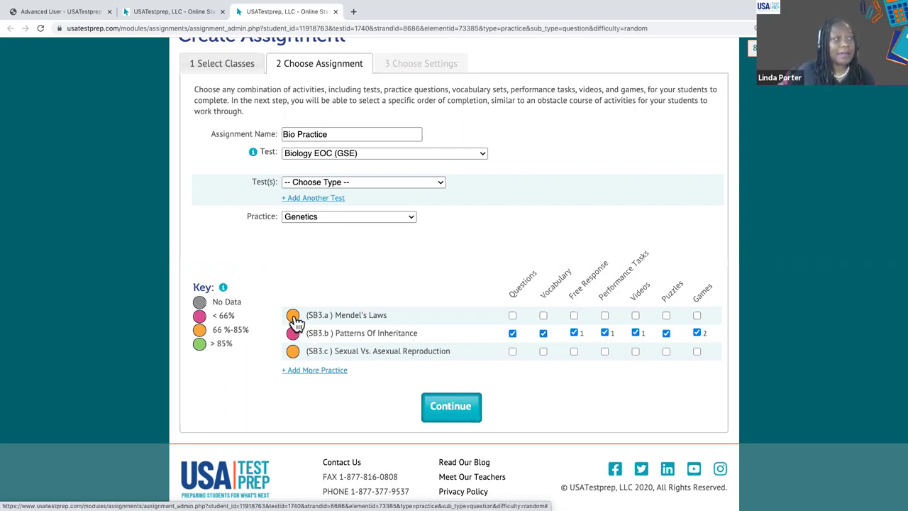
Step: Add a second practice section to the assignment with Organisms as its domain
mouse_move(292, 359)
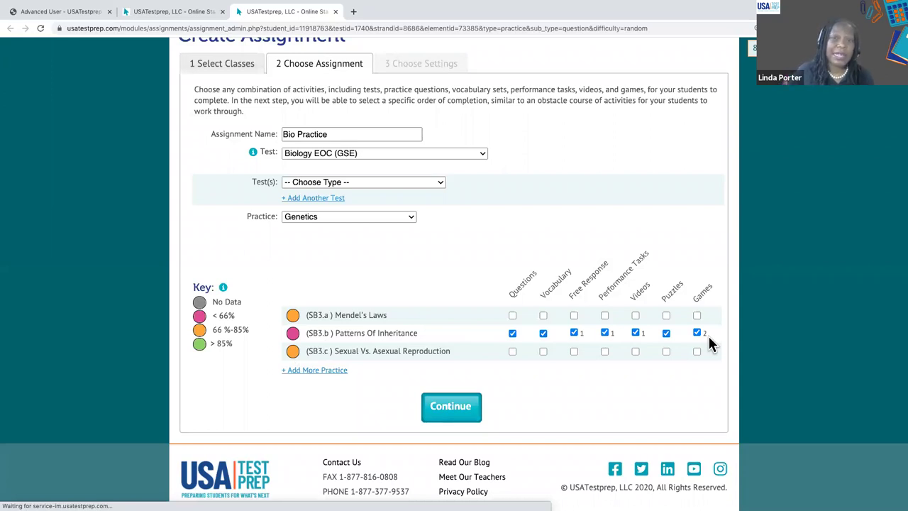
left_click(321, 375)
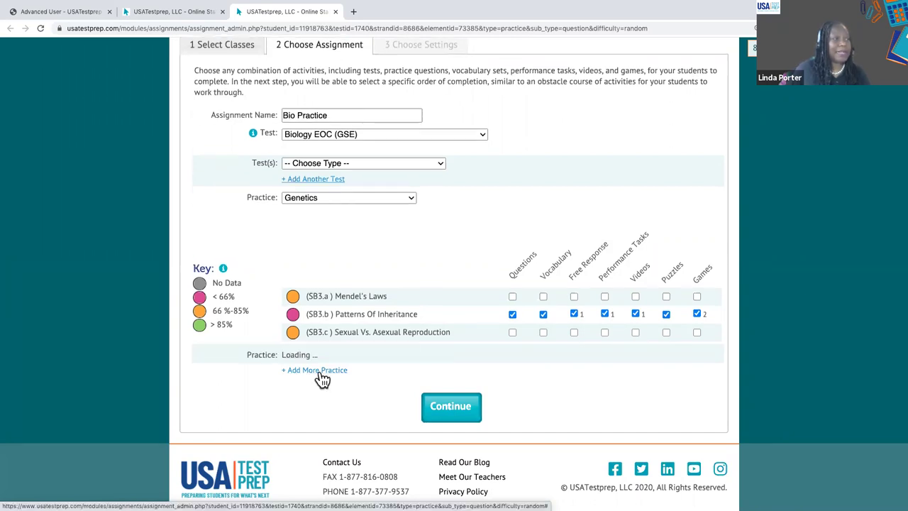
left_click(400, 348)
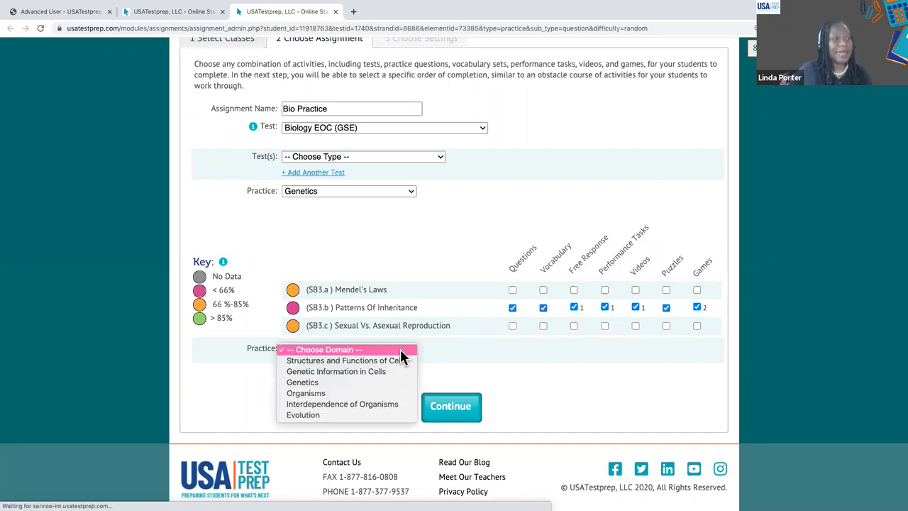
left_click(384, 393)
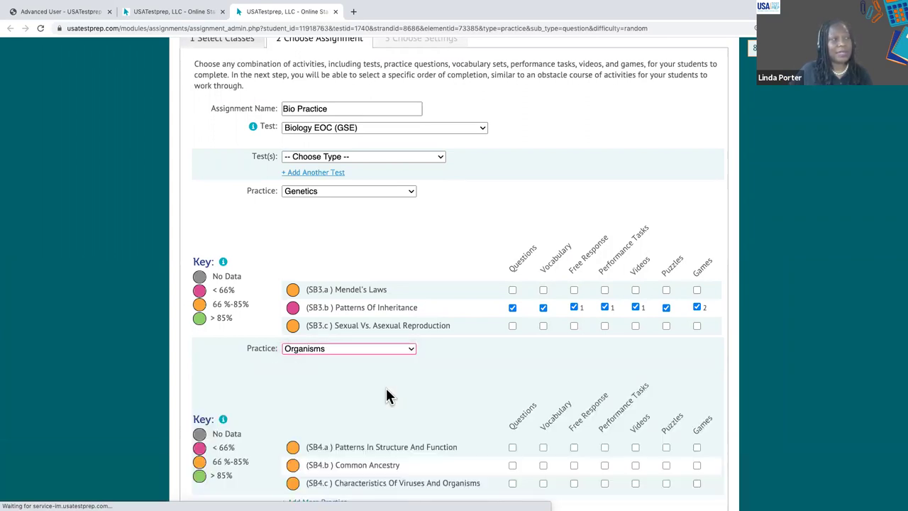
scroll(386, 390, "down", 3)
scroll(386, 389, "down", 1)
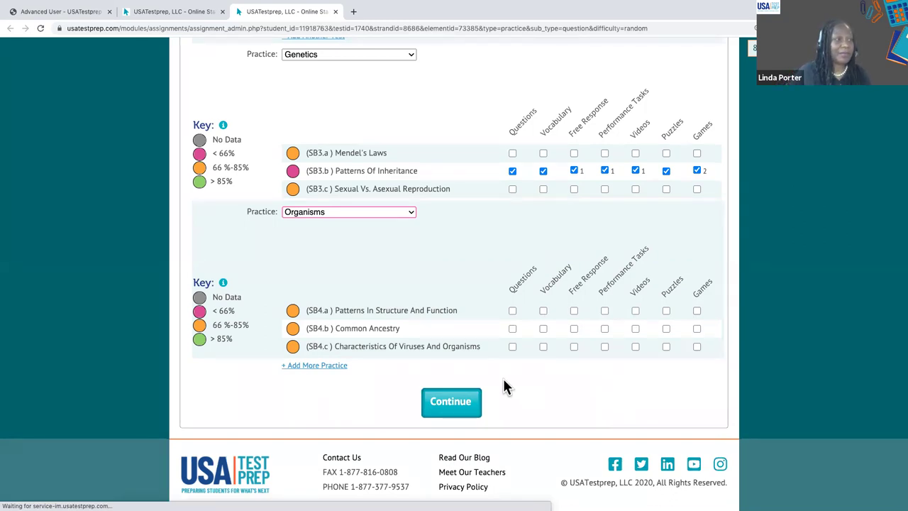
Step: Continue to the assignment settings and set the start date to 09/17/2020 and the due date to 09/24/2020
left_click(451, 403)
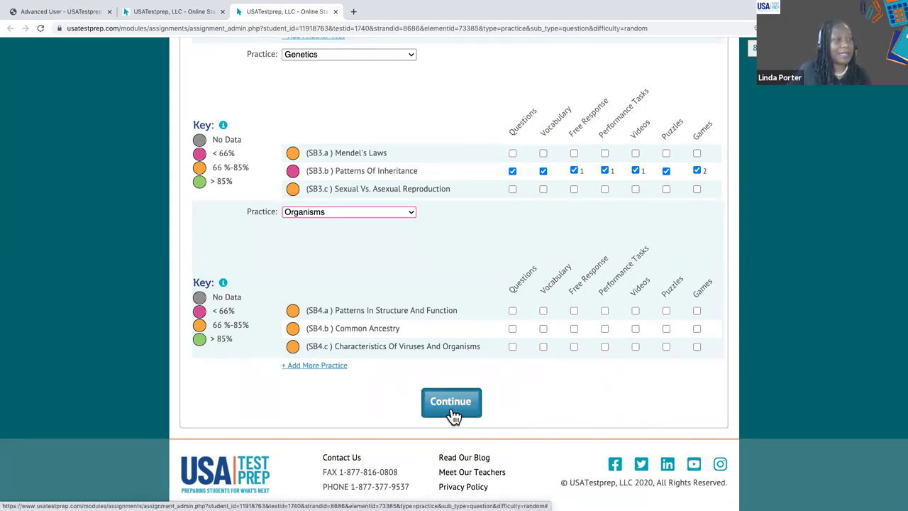
left_click(298, 199)
left_click(397, 291)
left_click(300, 218)
left_click(399, 326)
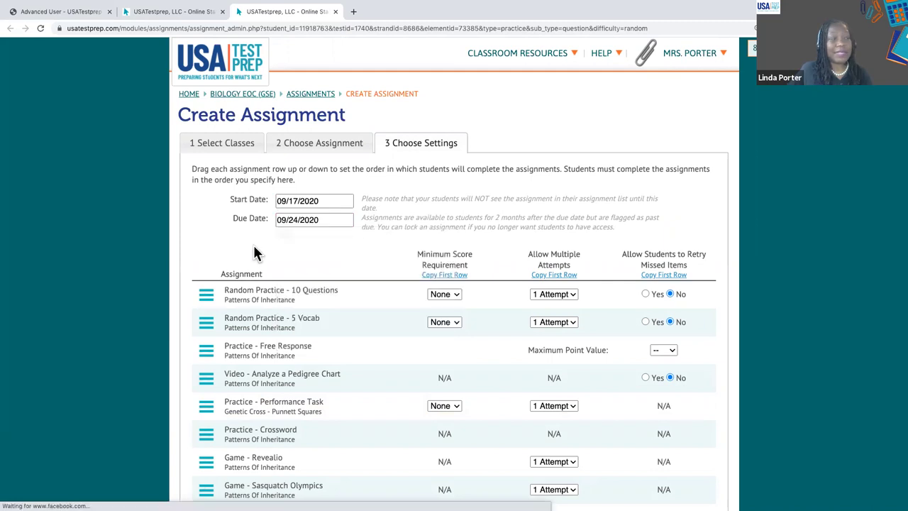
Step: Reorder the activities so the video is first and 5 Vocab second, and set the completion order to Any Order
scroll(255, 248, "down", 3)
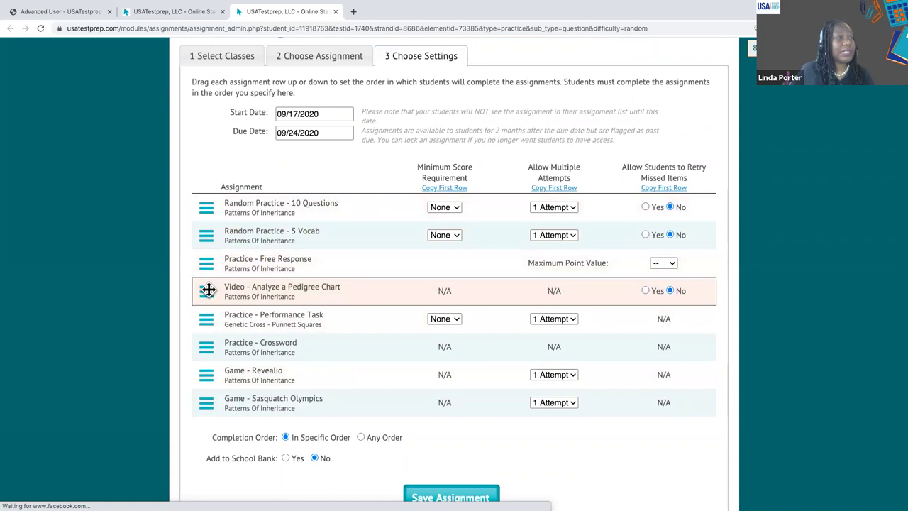
left_click_drag(204, 291, 210, 209)
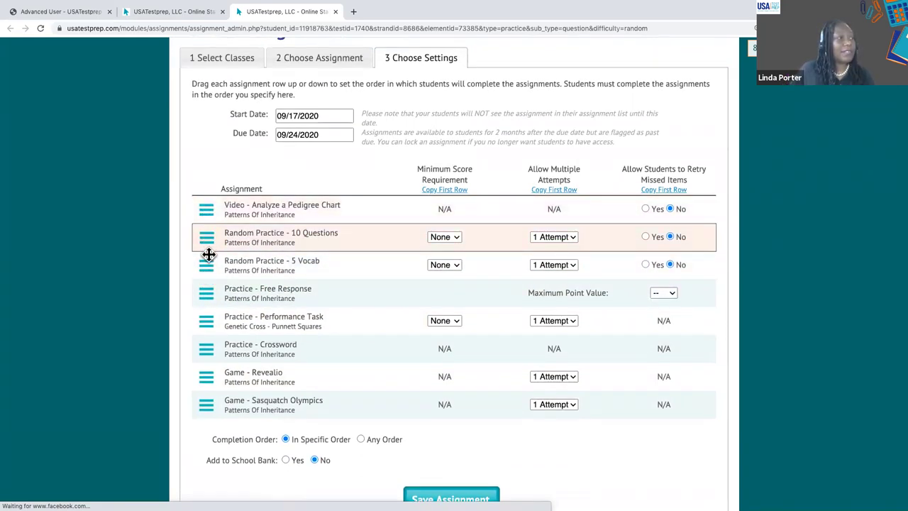
left_click_drag(205, 263, 206, 238)
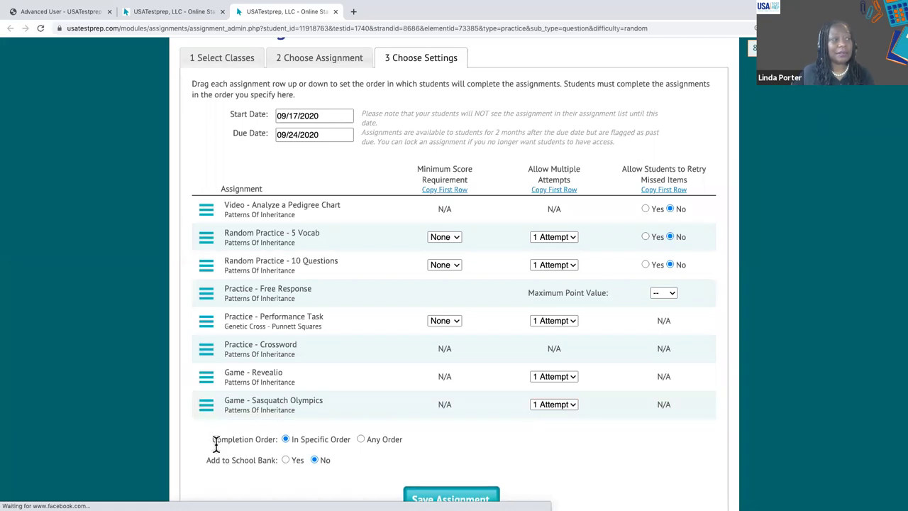
left_click(360, 440)
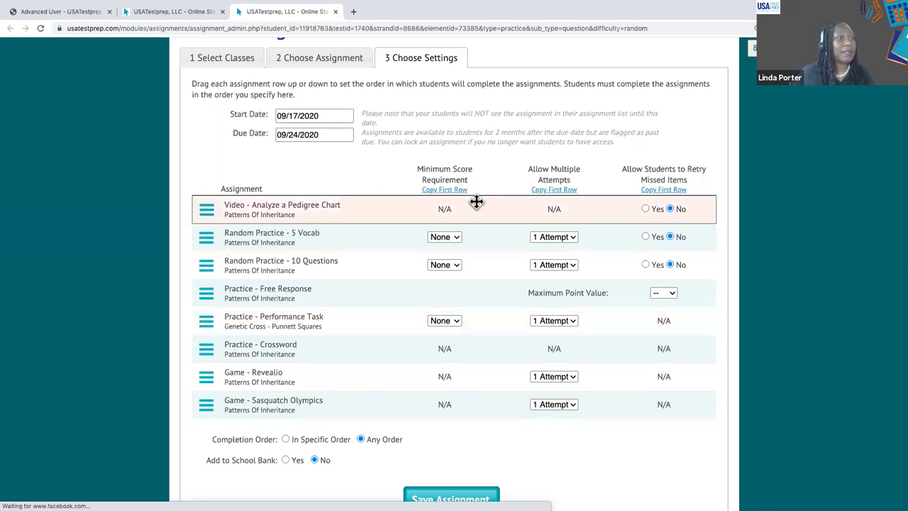
Step: Try a 75% minimum score requirement for the Random Practice - 5 Vocab activity
scroll(490, 381, "down", 3)
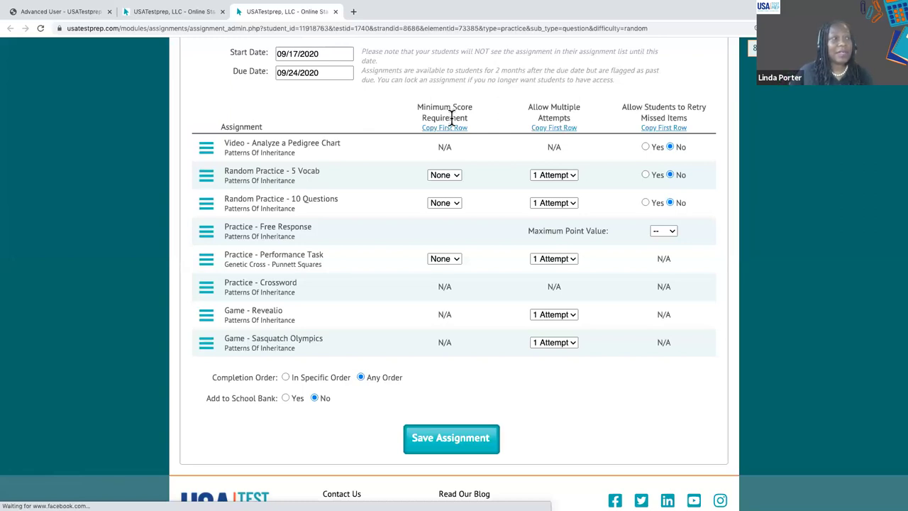
left_click(343, 173)
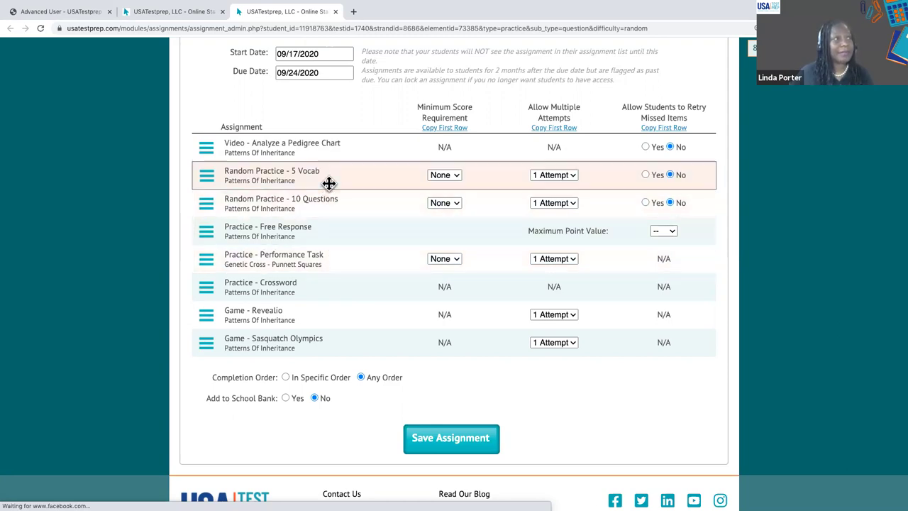
left_click(456, 175)
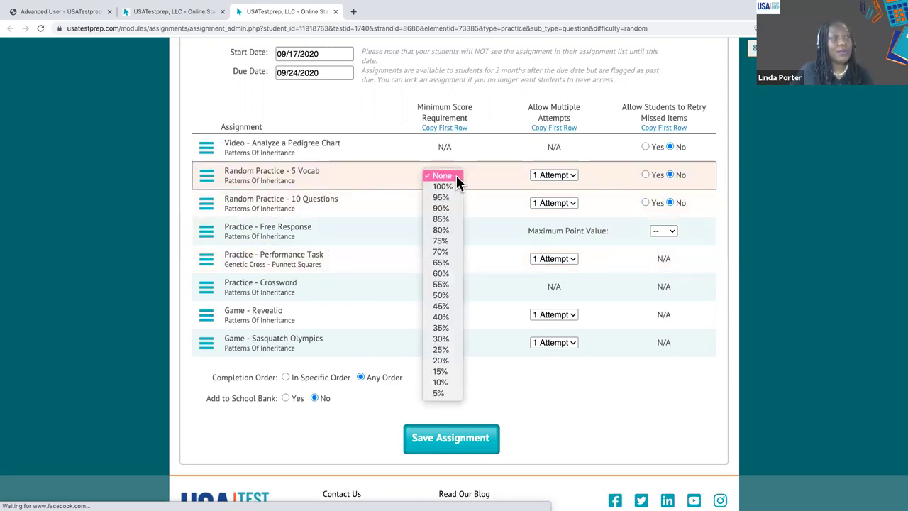
left_click(449, 241)
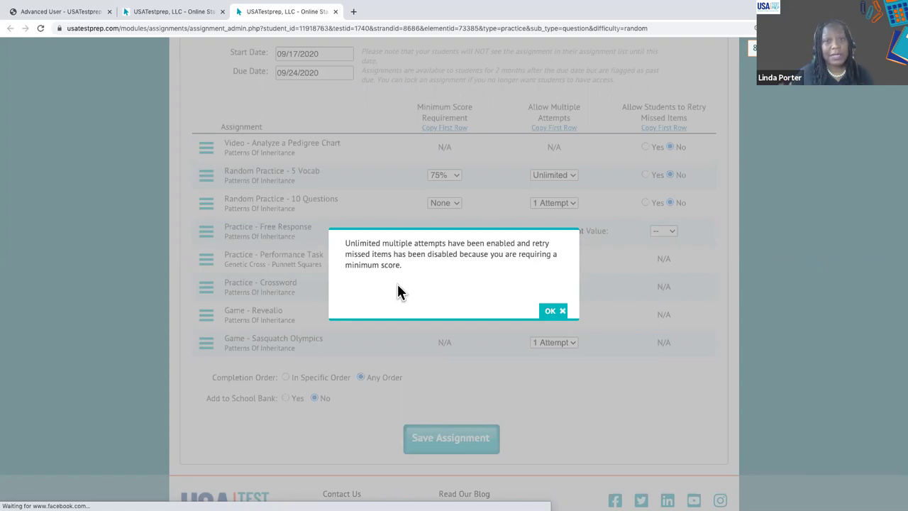
left_click(557, 312)
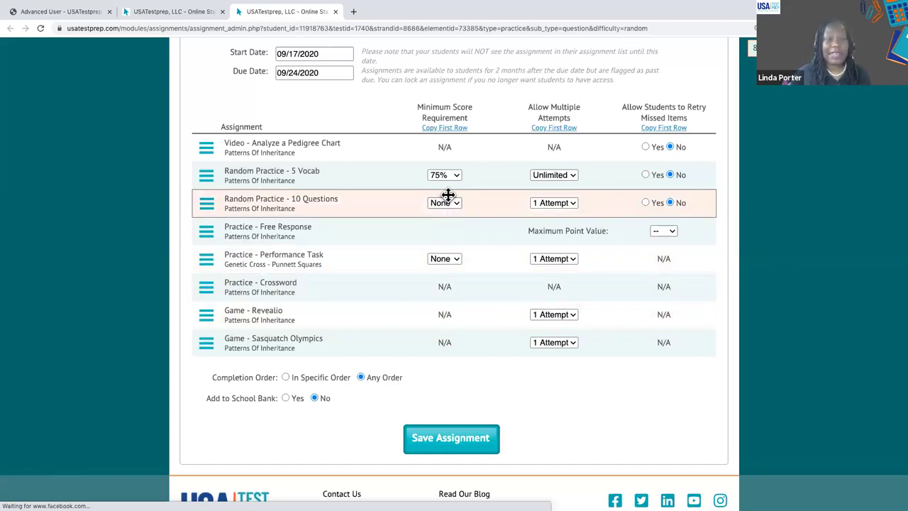
Step: Reset the 5 Vocab activity to a minimum score of None and 1 Attempt
left_click(455, 174)
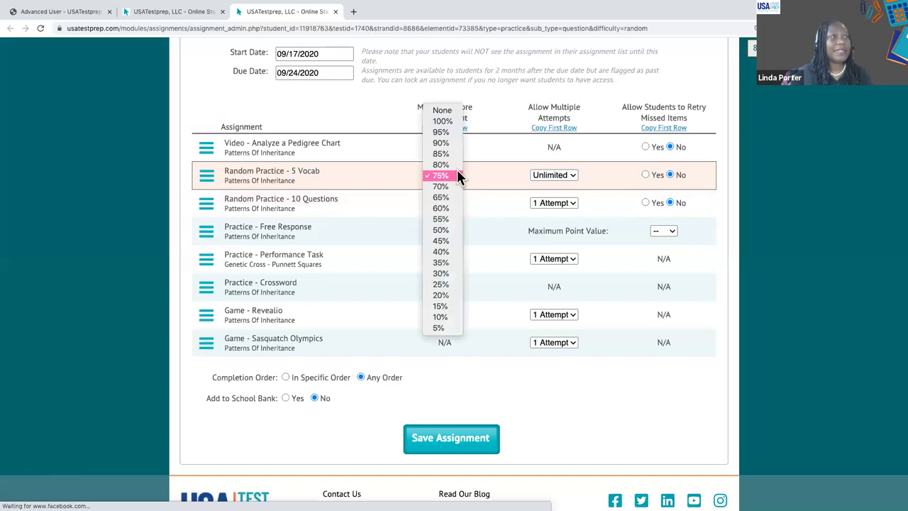
left_click(443, 110)
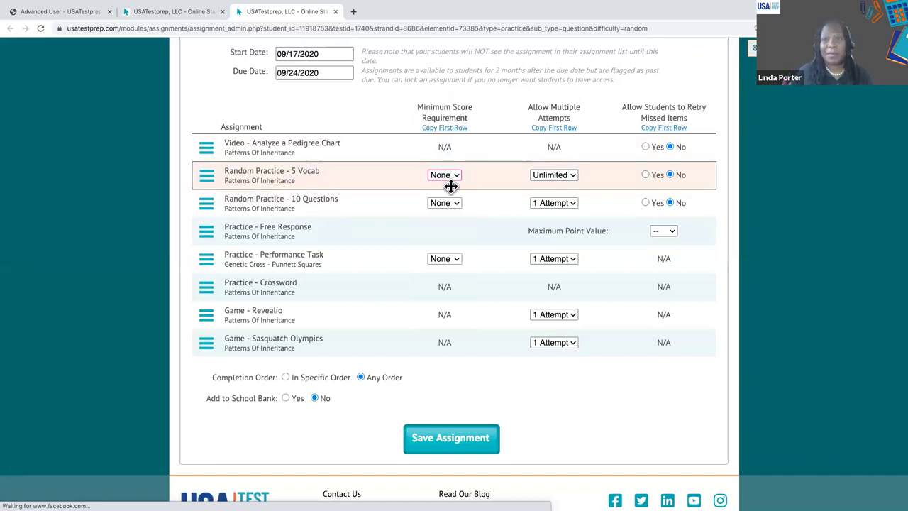
left_click(572, 177)
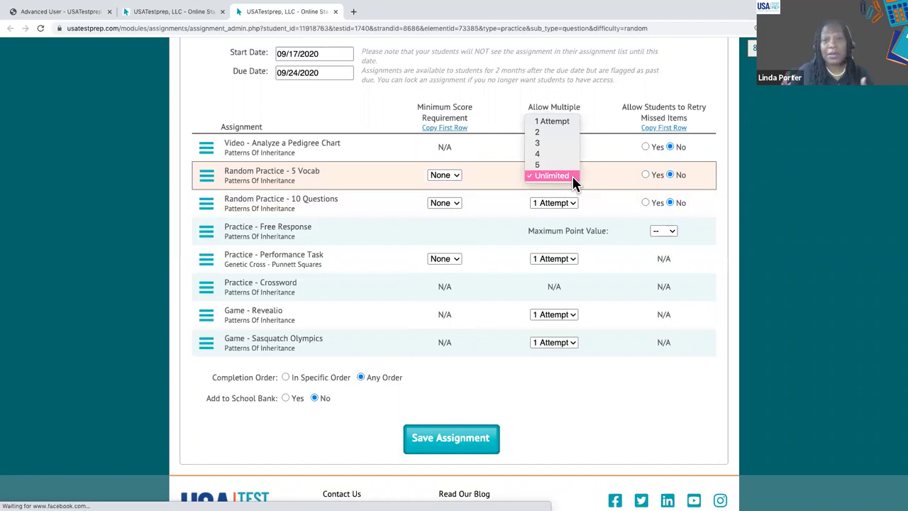
left_click(553, 122)
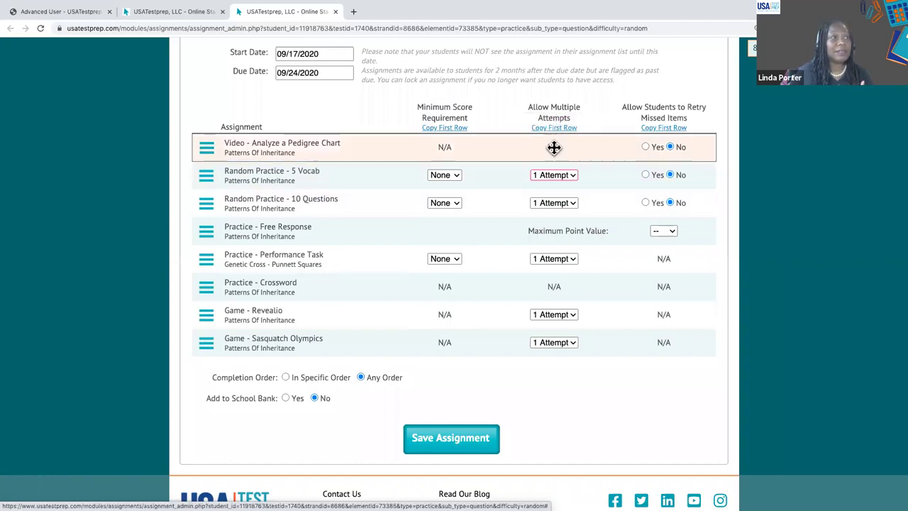
Step: Allow retrying missed items on 5 Vocab, set the Free Response maximum point value to 10, and save the assignment
left_click(644, 175)
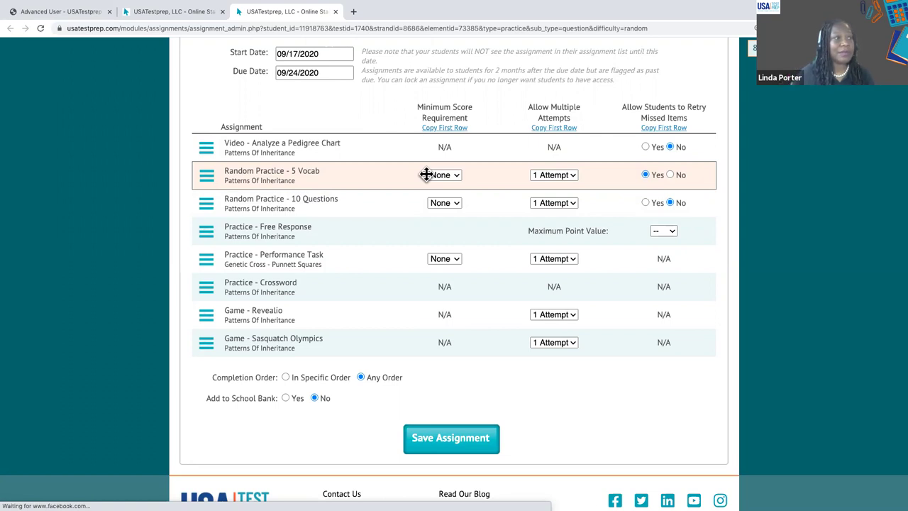
left_click(671, 233)
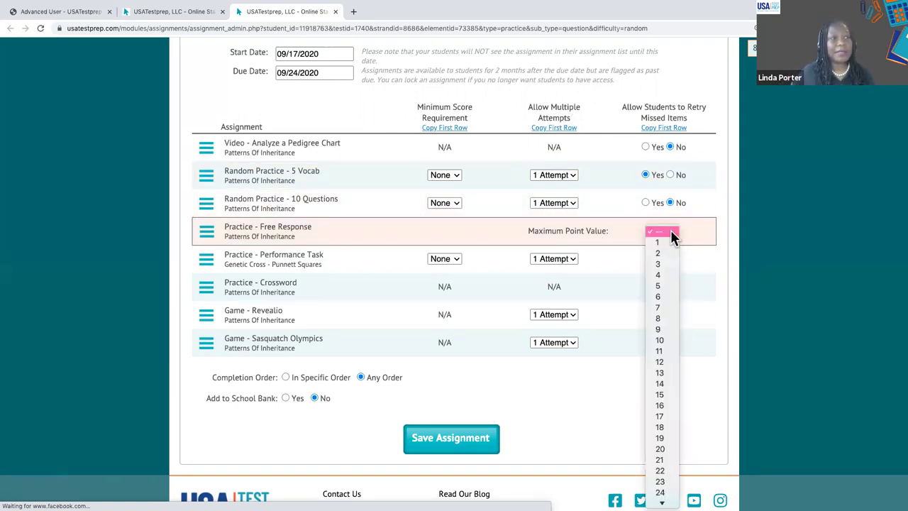
left_click(669, 340)
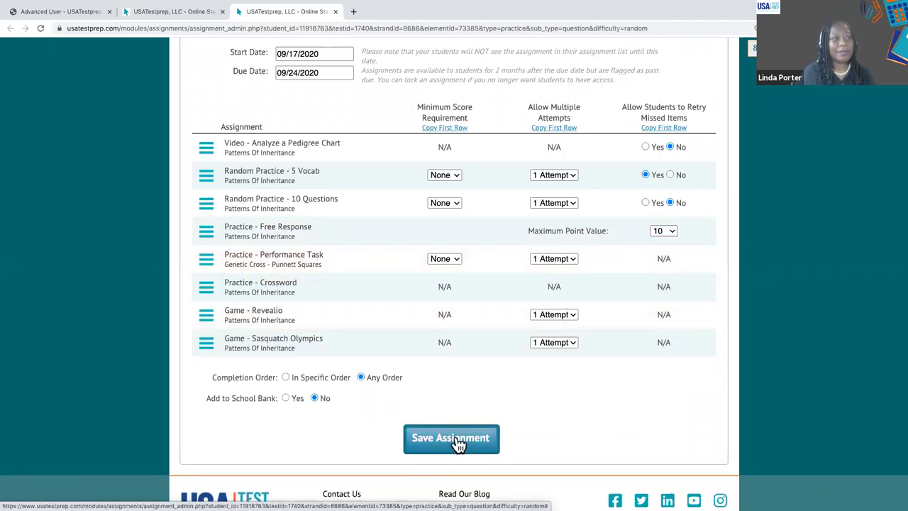
left_click(457, 439)
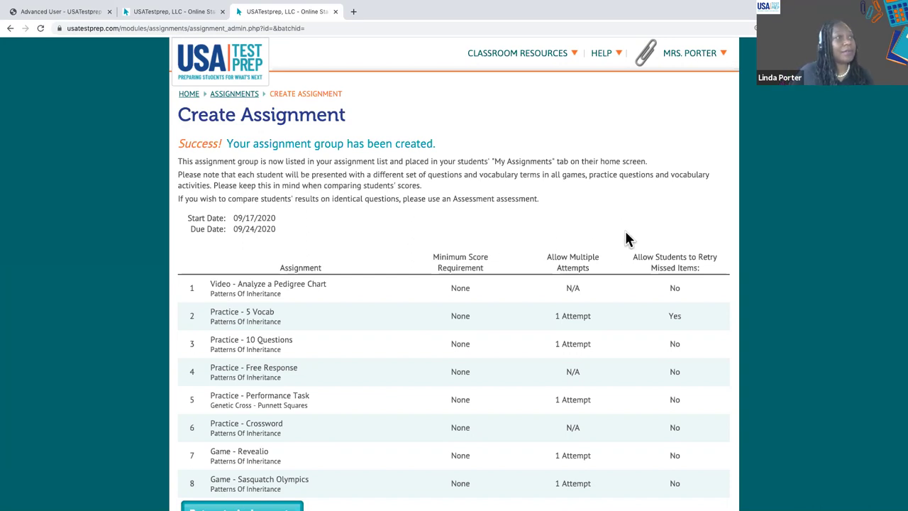
Step: Go to the My Assignments list, view the form for creating a new assignment, and return to the list
left_click(229, 101)
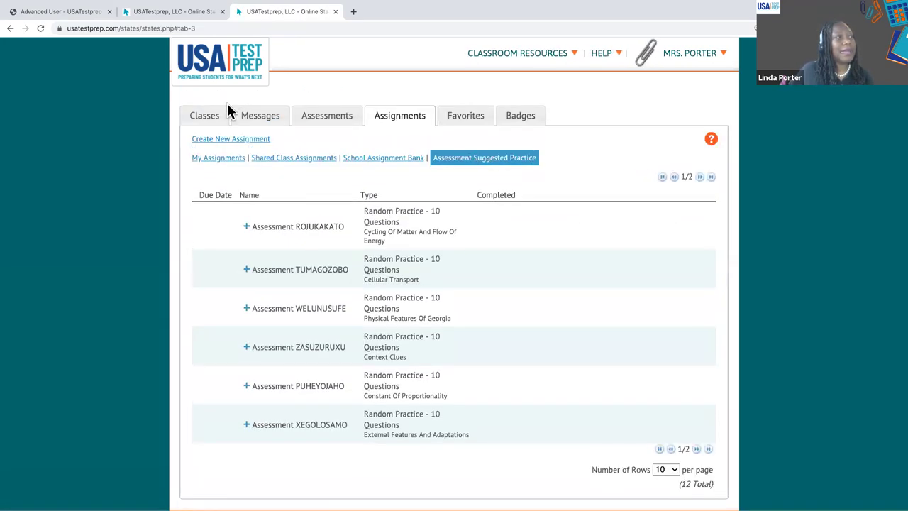
left_click(223, 157)
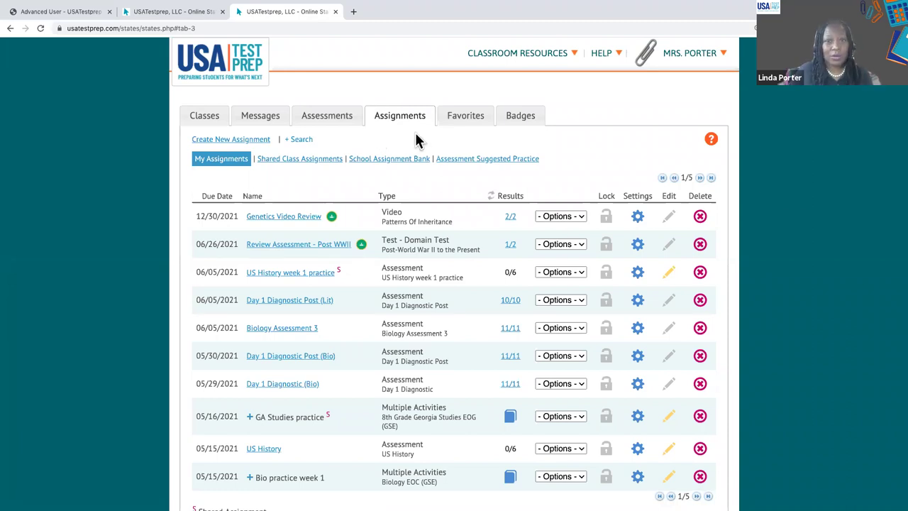
left_click(232, 141)
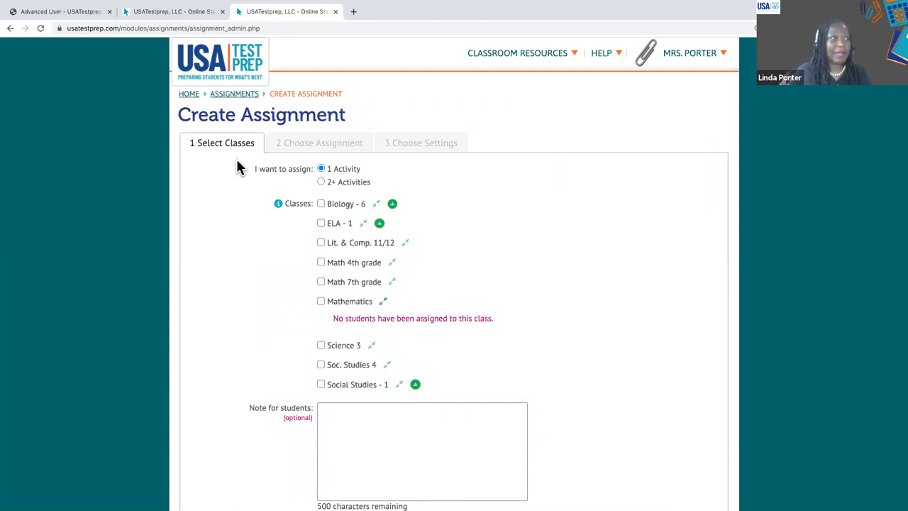
left_click(220, 97)
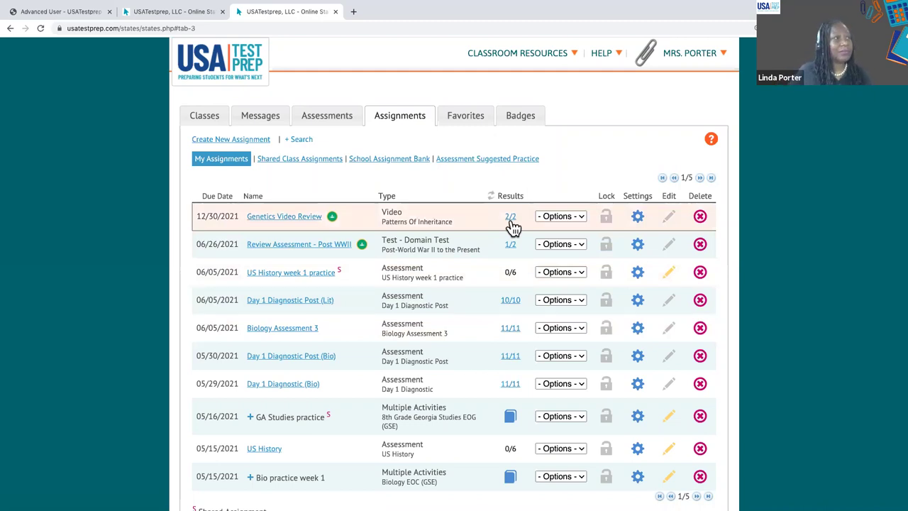
Step: Return to the teacher home page and show the Assessments list
left_click(216, 68)
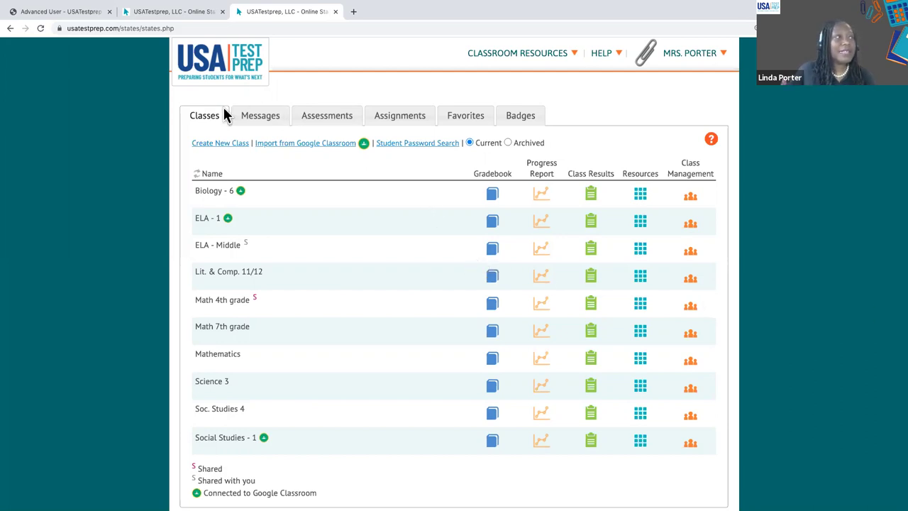
left_click(324, 118)
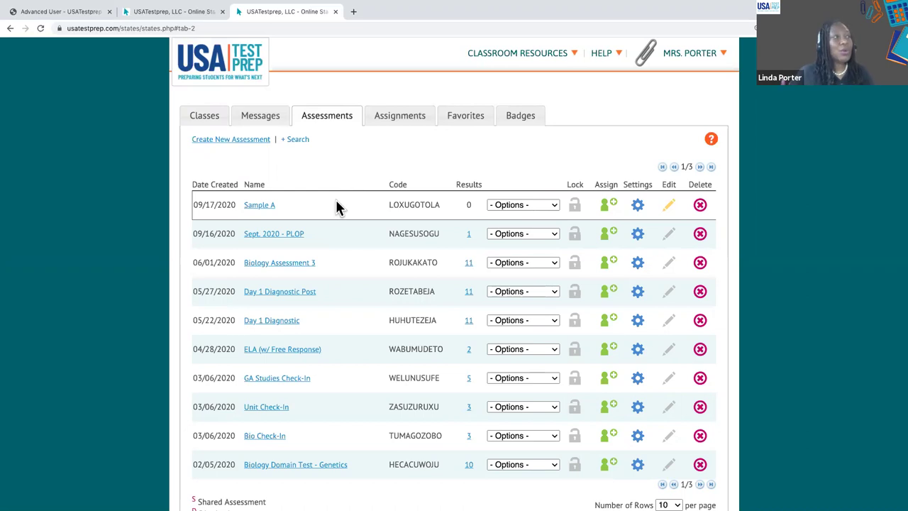
Step: Try locking the Sample A assessment and unlocking it again
left_click(576, 209)
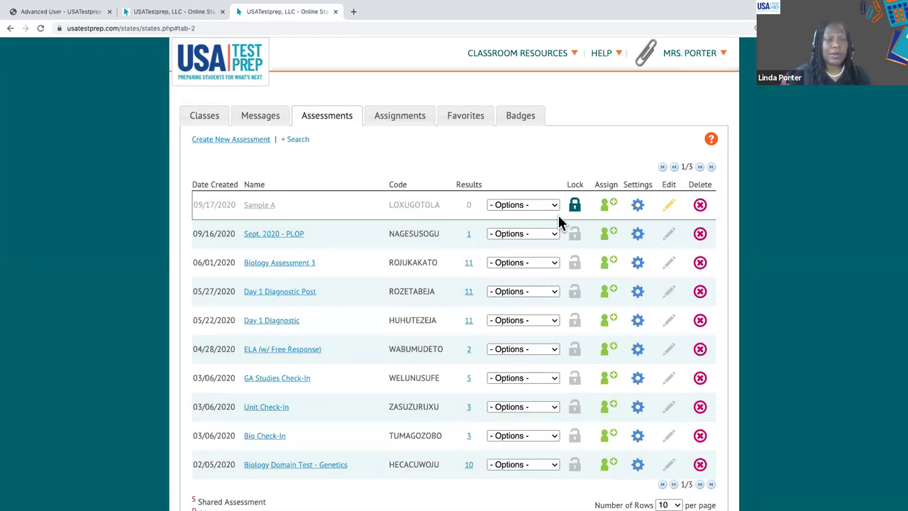
left_click(572, 211)
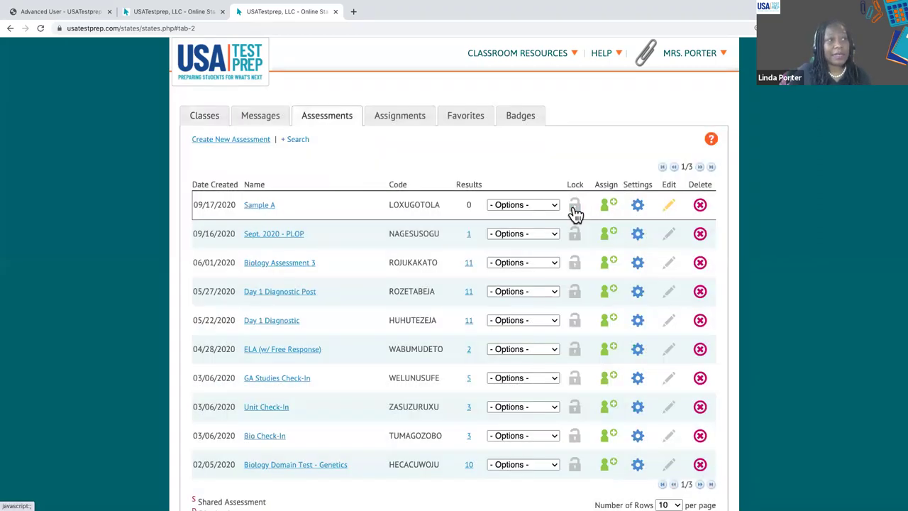
left_click(574, 211)
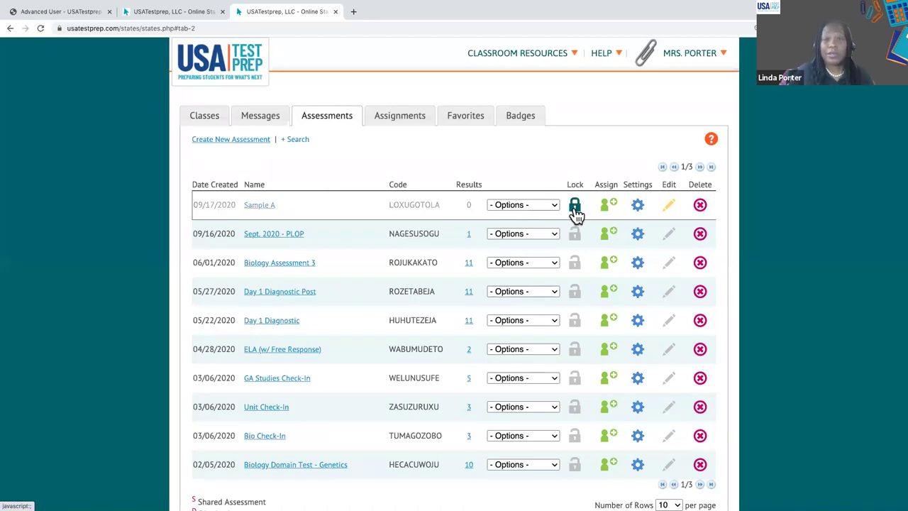
left_click(575, 210)
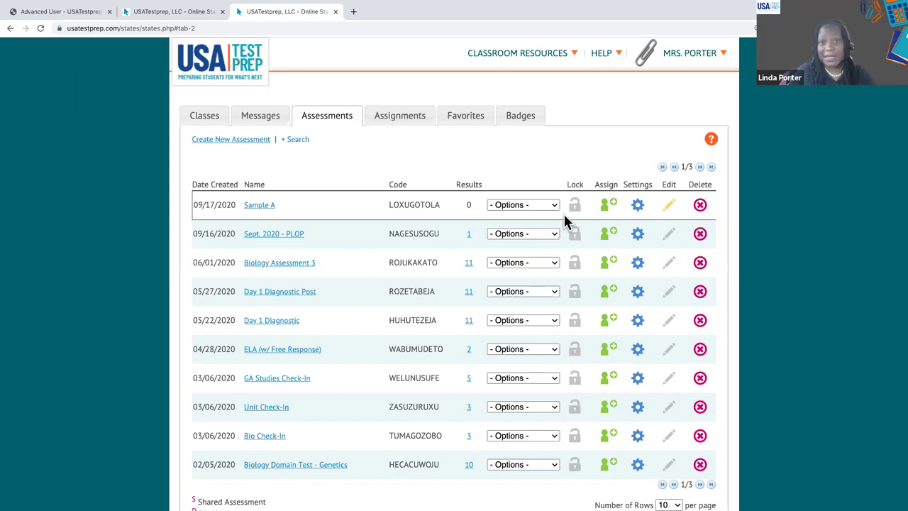
left_click(573, 210)
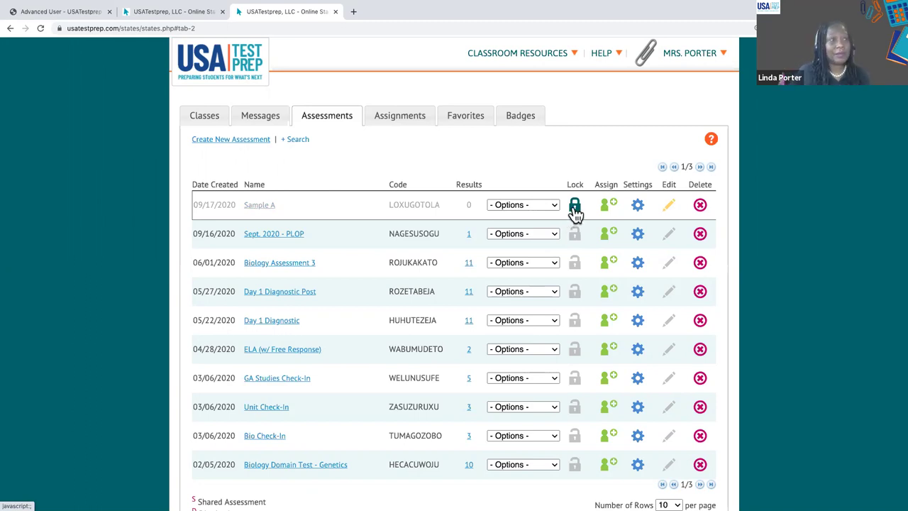
left_click(574, 208)
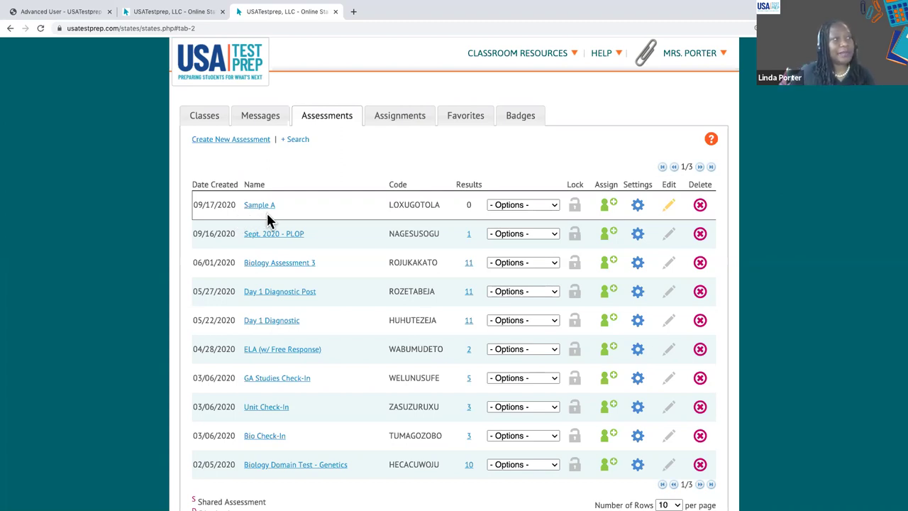
Step: Duplicate the Sample A assessment and confirm the duplication
left_click(555, 205)
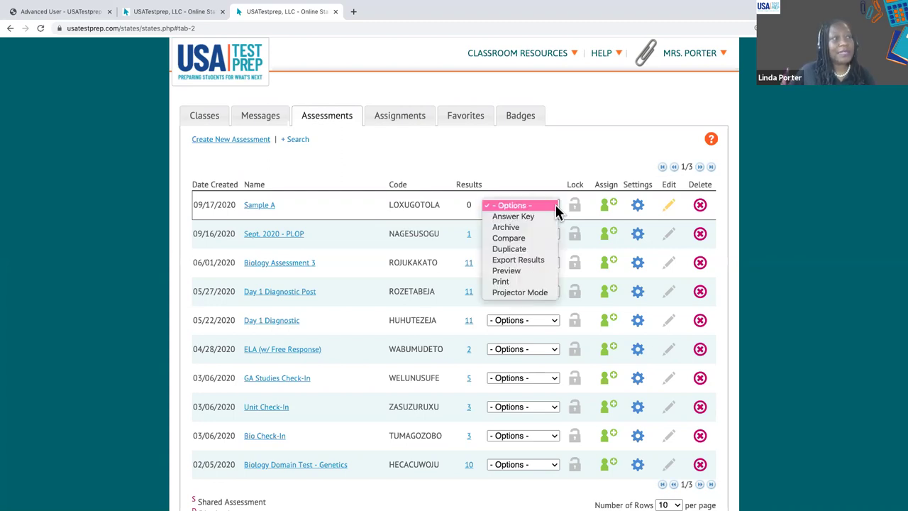
left_click(522, 249)
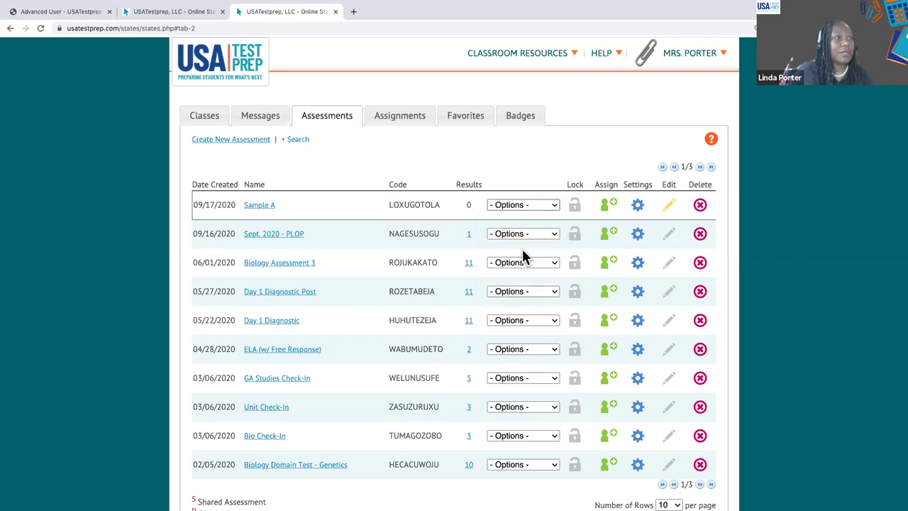
left_click(461, 317)
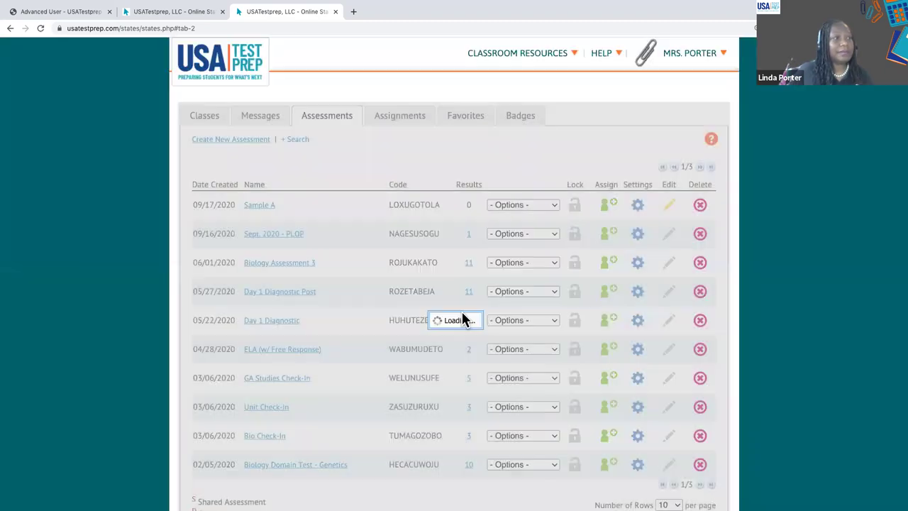
left_click(551, 314)
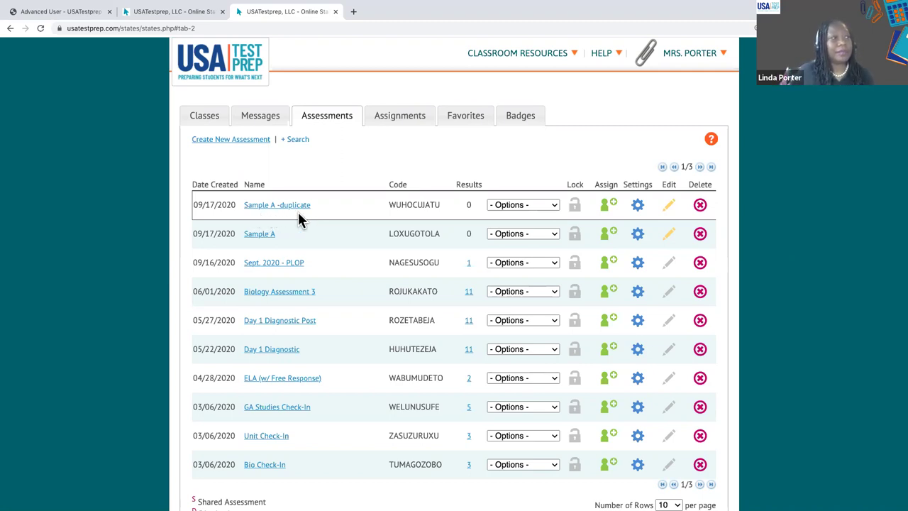
Step: Rename the duplicated assessment "Sample A -2.0", set the number of answers per question to 3, save, and close the settings
left_click(636, 206)
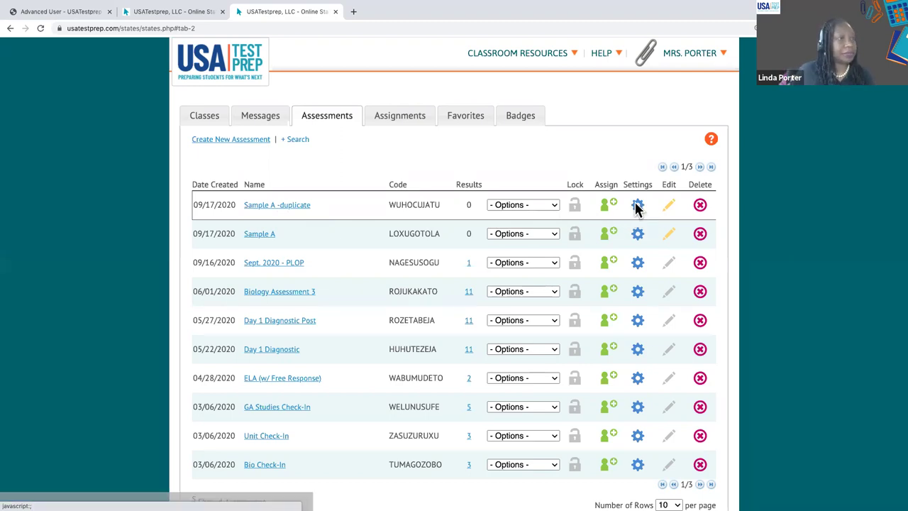
left_click_drag(488, 168, 449, 168)
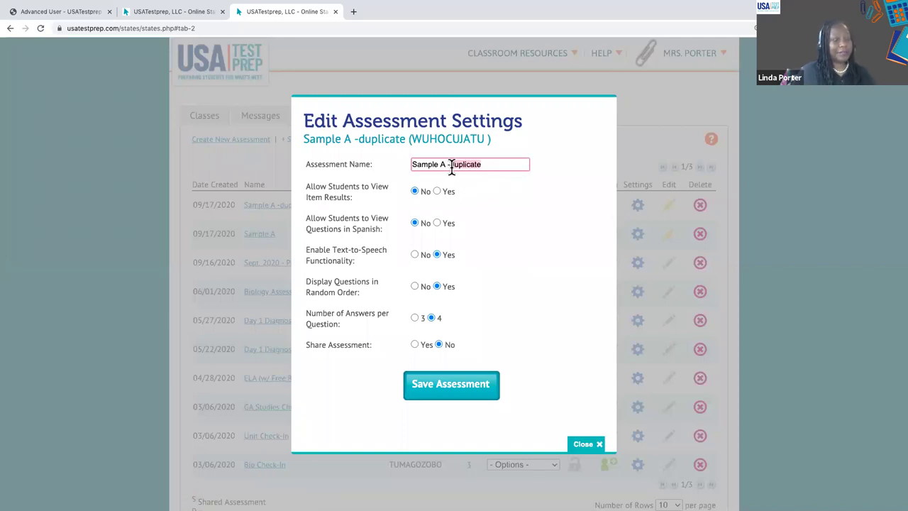
type("2.0")
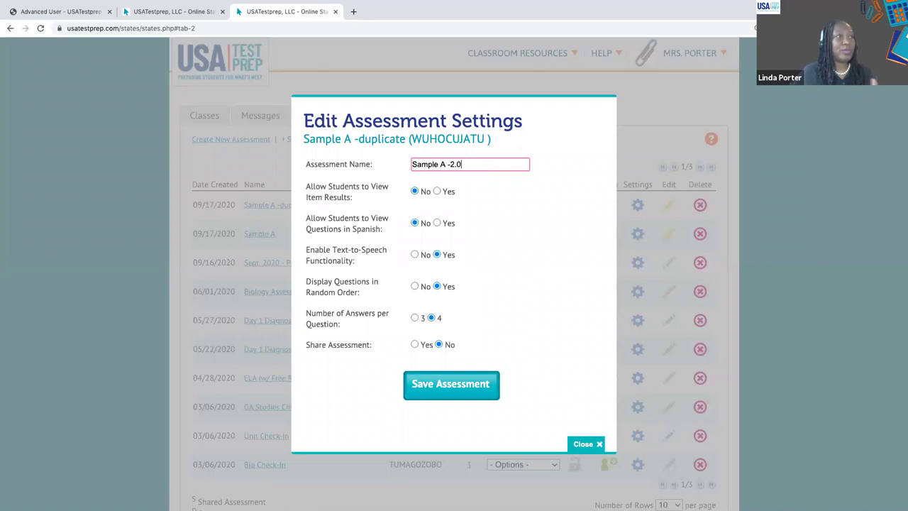
left_click(473, 195)
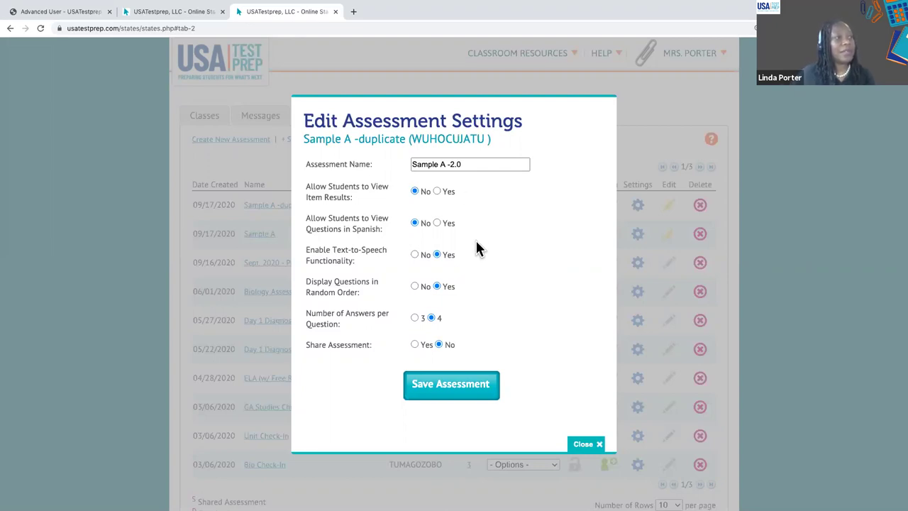
left_click(415, 318)
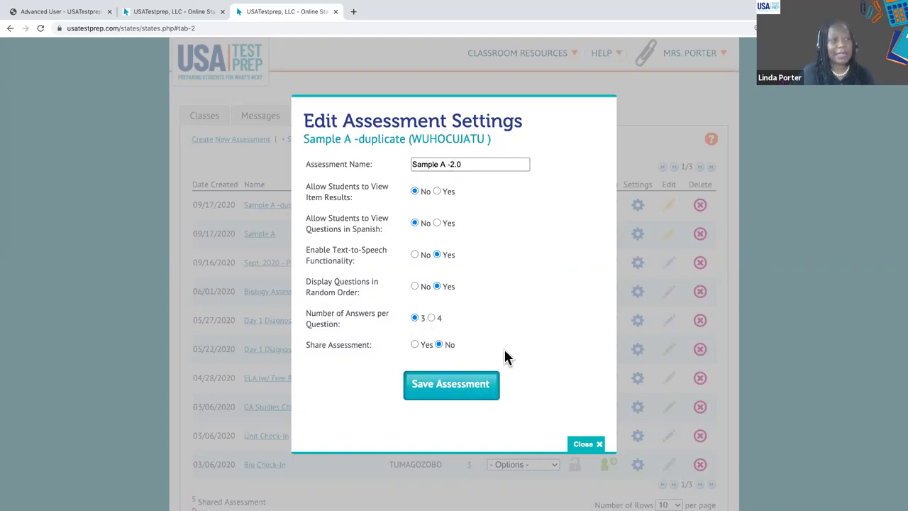
left_click(460, 392)
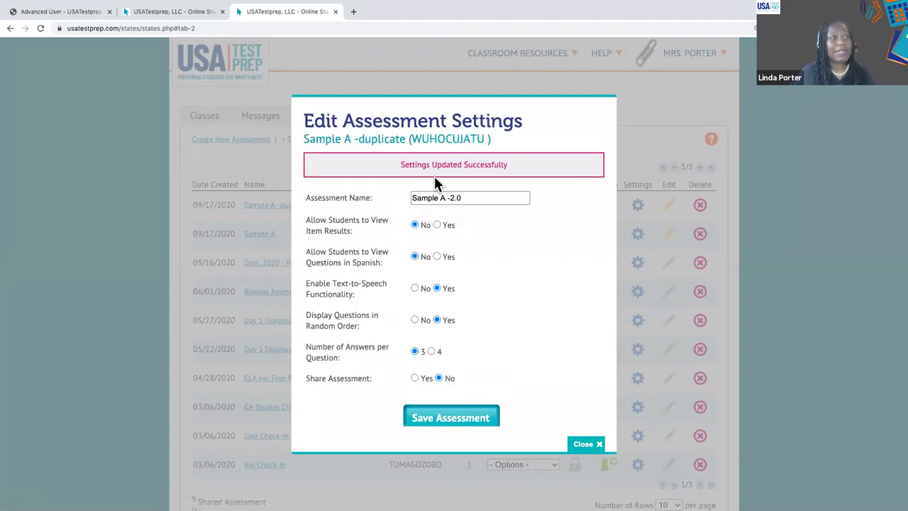
left_click(599, 445)
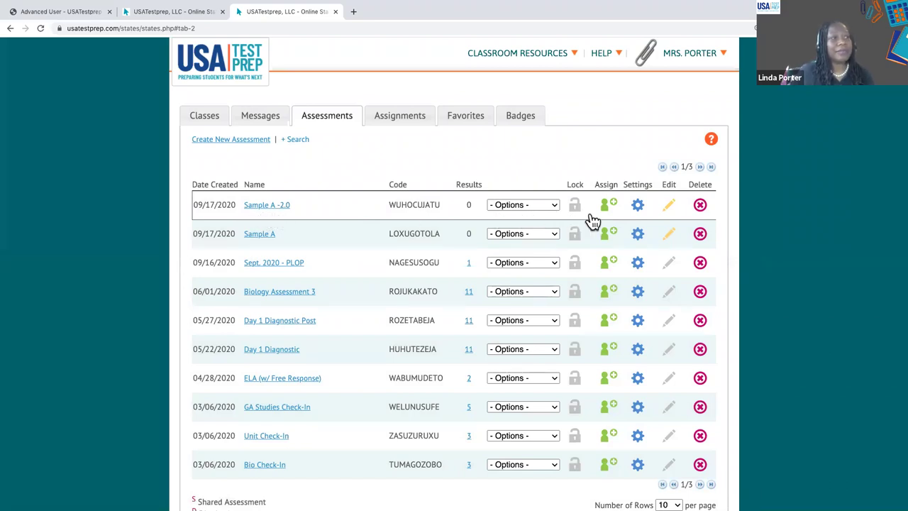
Step: Edit Sample A -2.0, replace question 1 with Option 3, the swim lesson question, and save the assessment
left_click(670, 207)
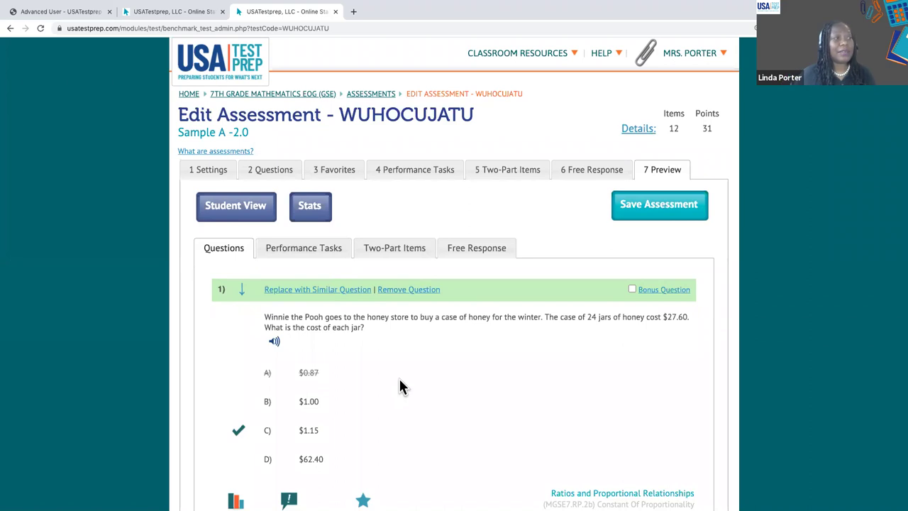
scroll(399, 385, "down", 1)
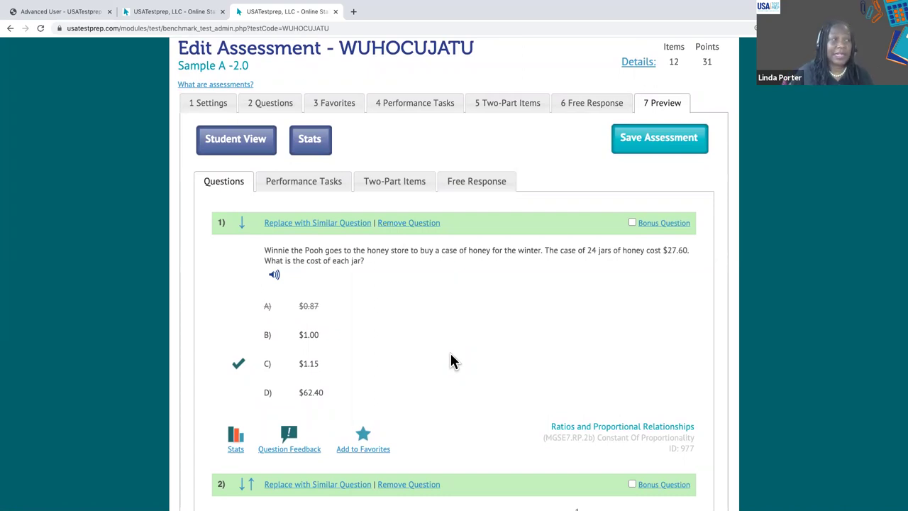
scroll(451, 355, "down", 1)
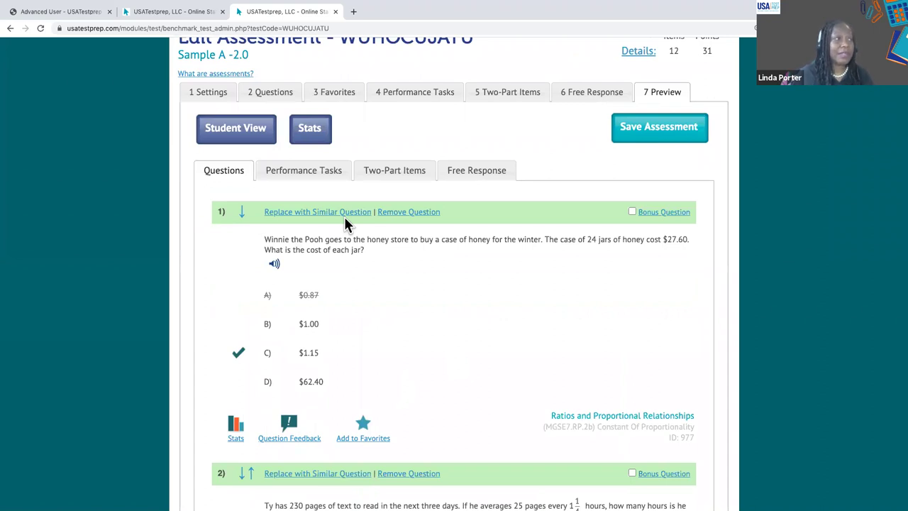
left_click(311, 212)
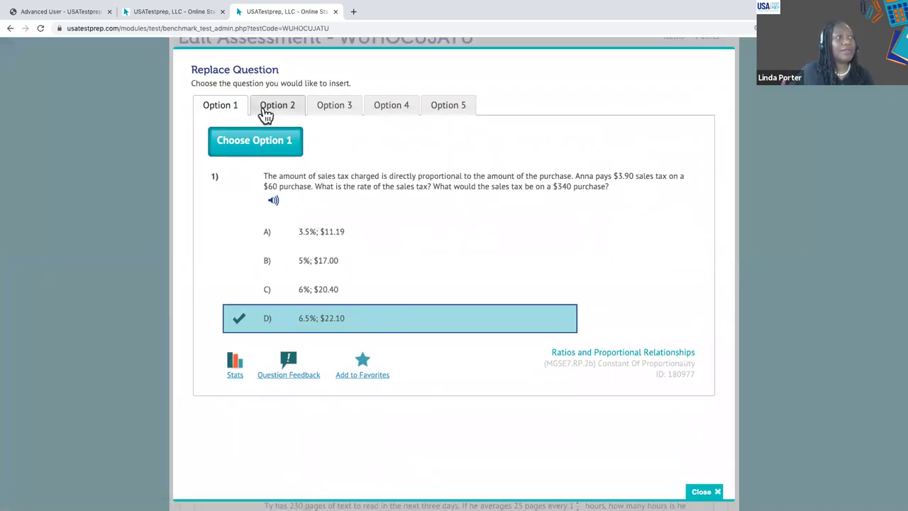
left_click(266, 113)
left_click(403, 114)
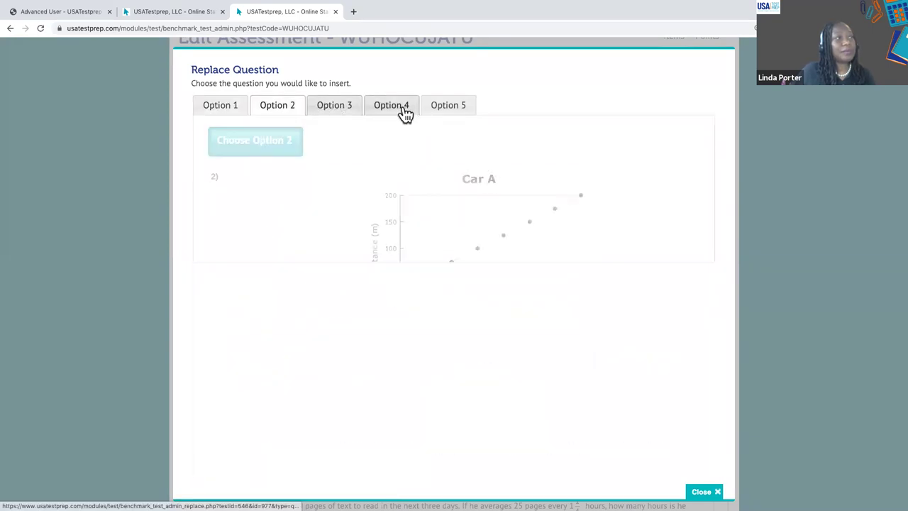
left_click(440, 114)
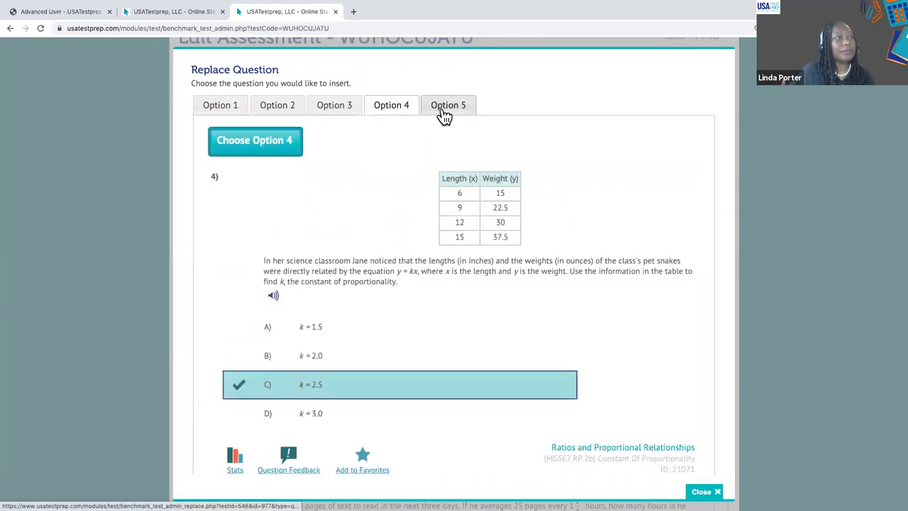
left_click(346, 116)
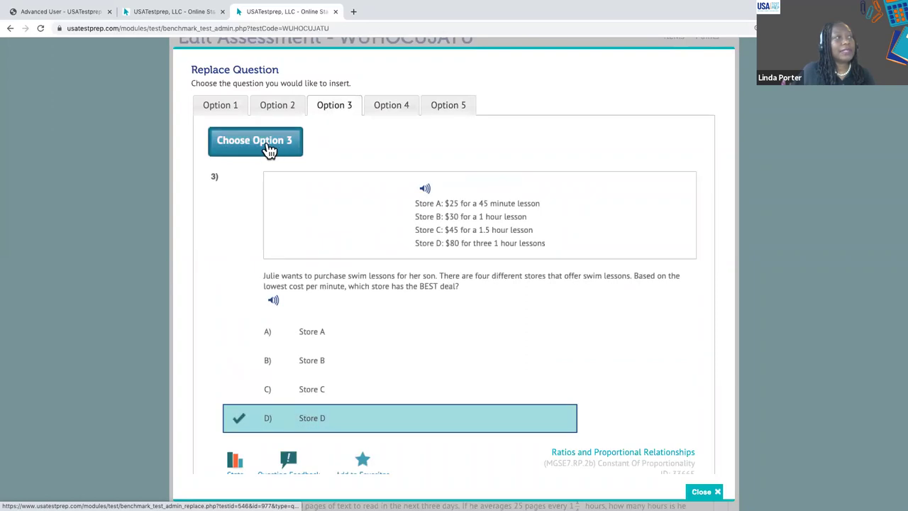
left_click(268, 149)
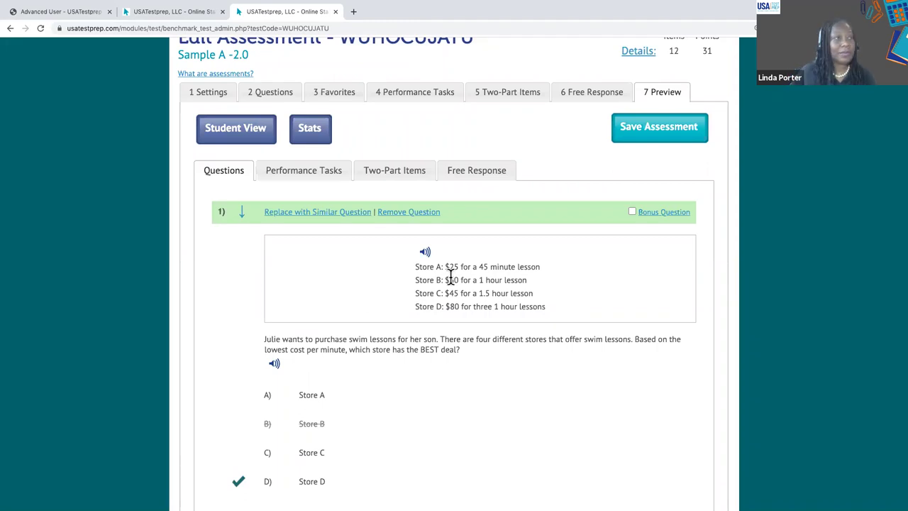
scroll(449, 277, "up", 2)
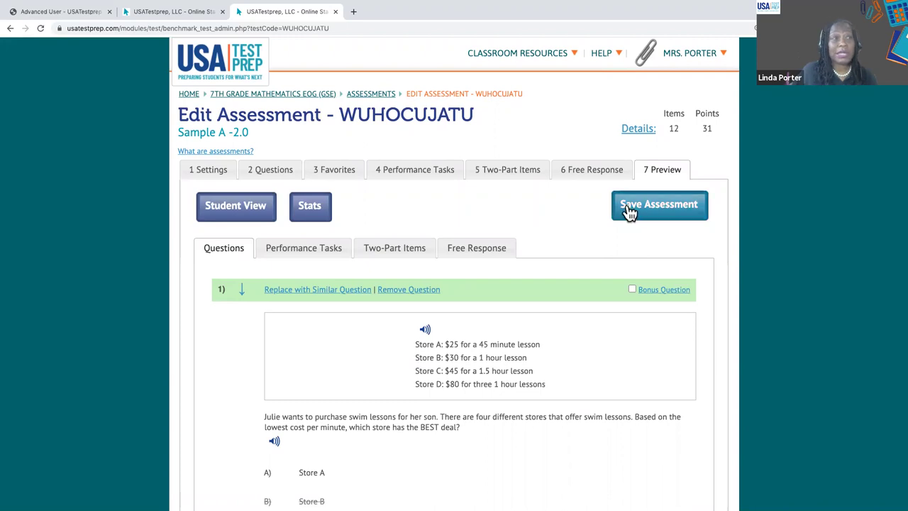
left_click(647, 211)
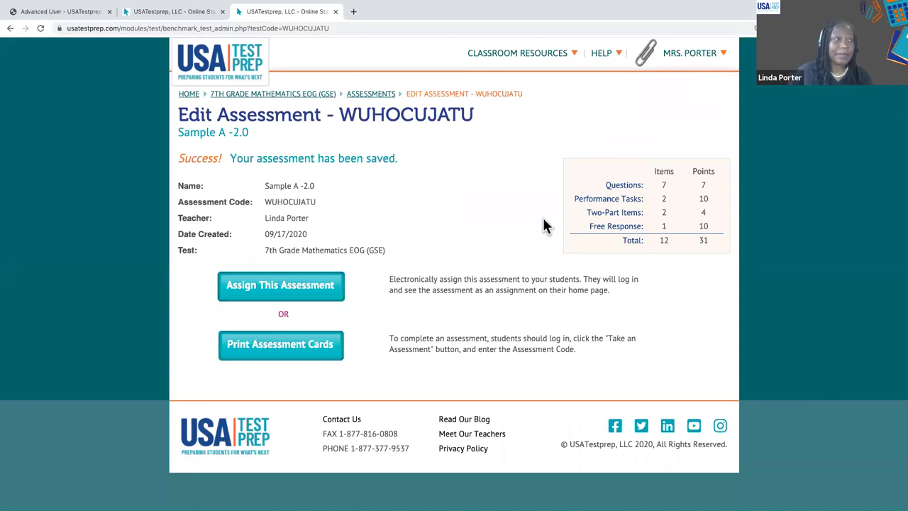
Step: Start a new assessment named "a" for the 7th Grade Mathematics EOG (GSE) test and continue to the question selection stage
left_click(369, 95)
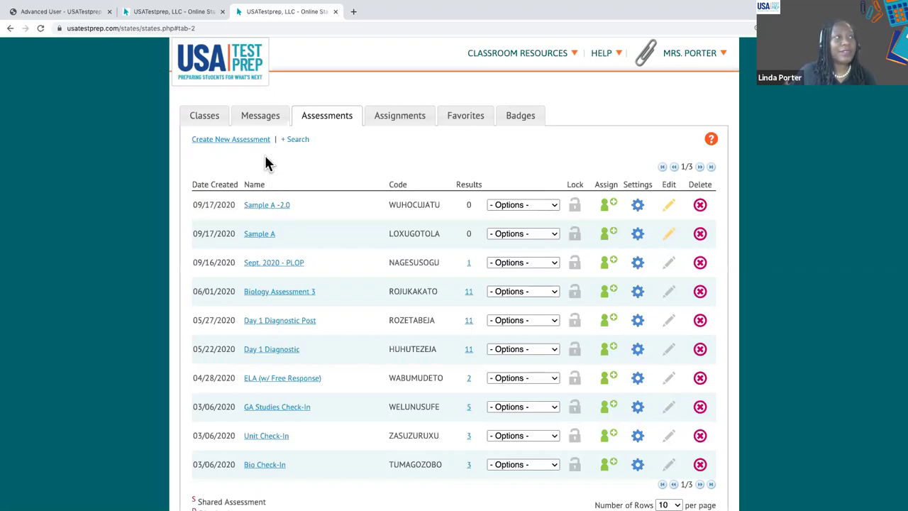
left_click(227, 136)
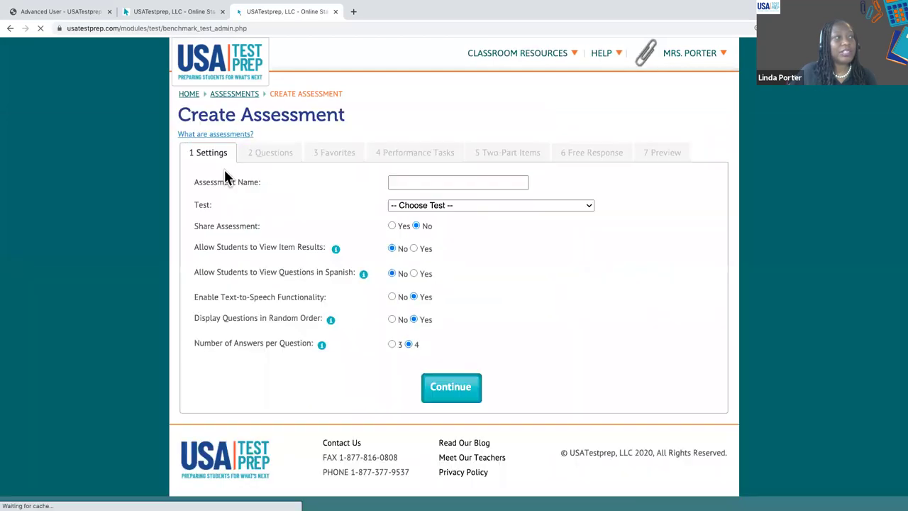
left_click(400, 182)
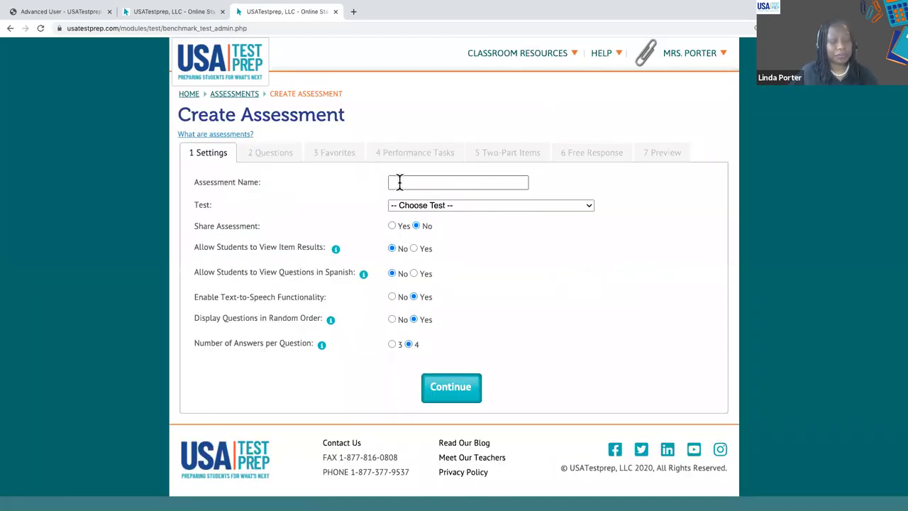
type("a")
left_click(442, 204)
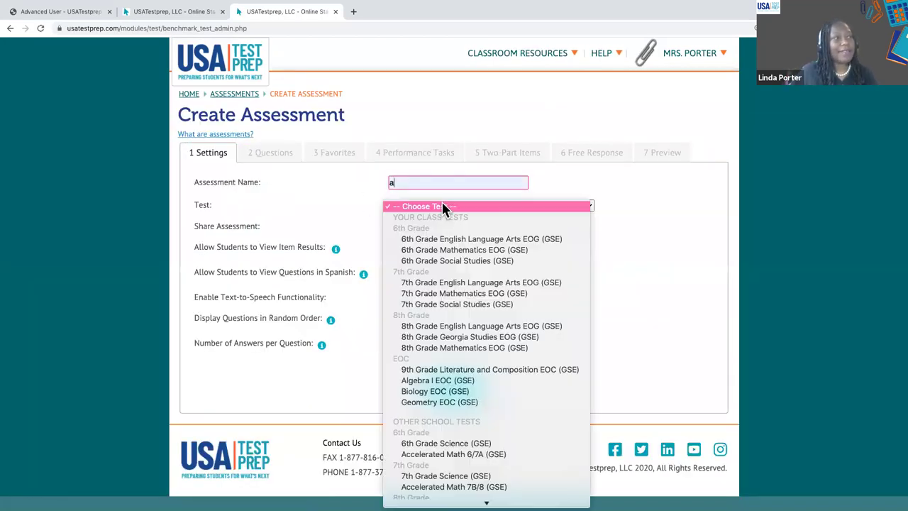
left_click(456, 294)
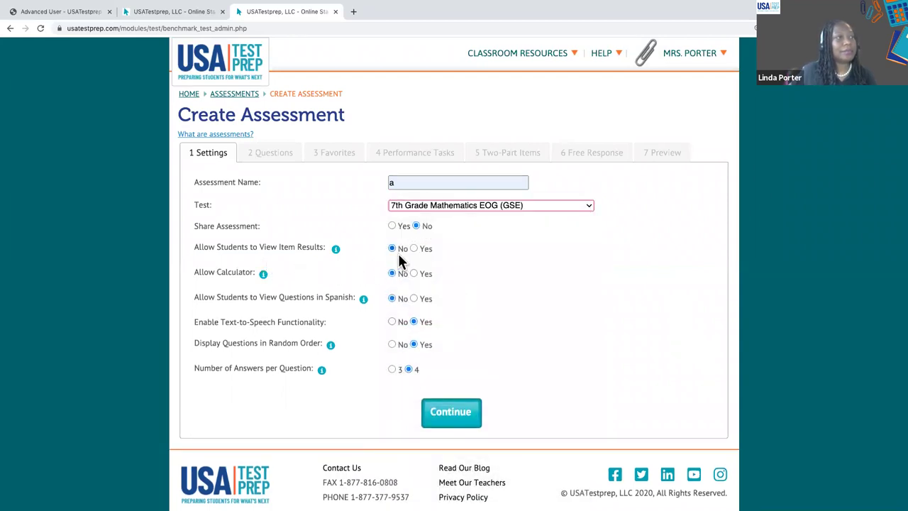
left_click(450, 412)
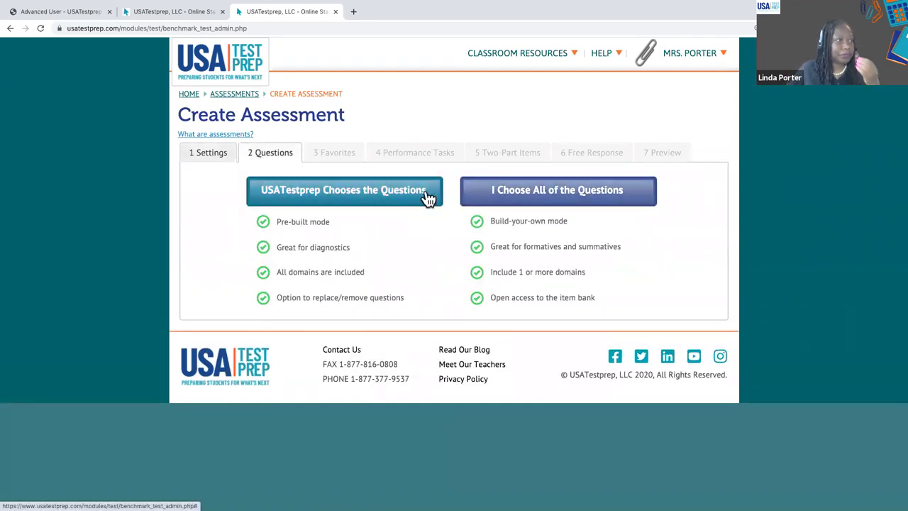
Step: Choose to pick all questions personally and list the Ratios and Proportional Relationships questions under (MGSE7.RP.1) Compute Unit Rates
left_click(472, 196)
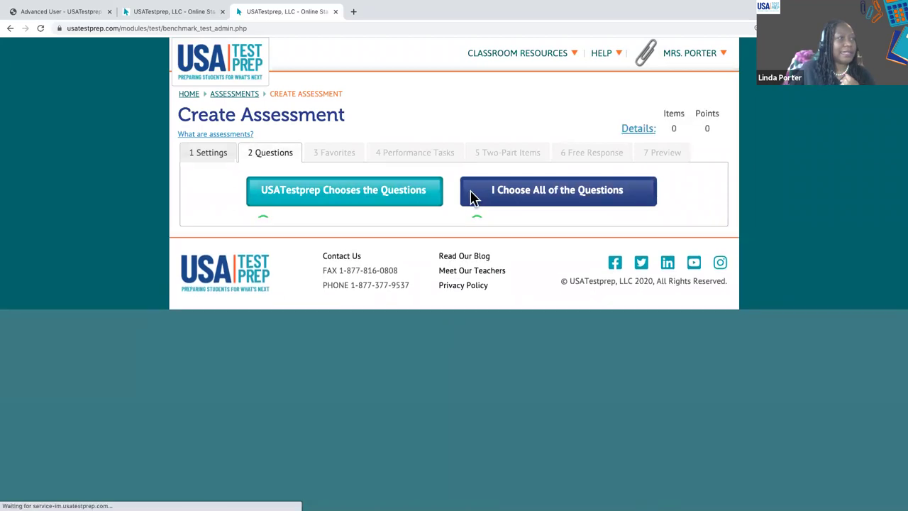
left_click(368, 211)
left_click(352, 216)
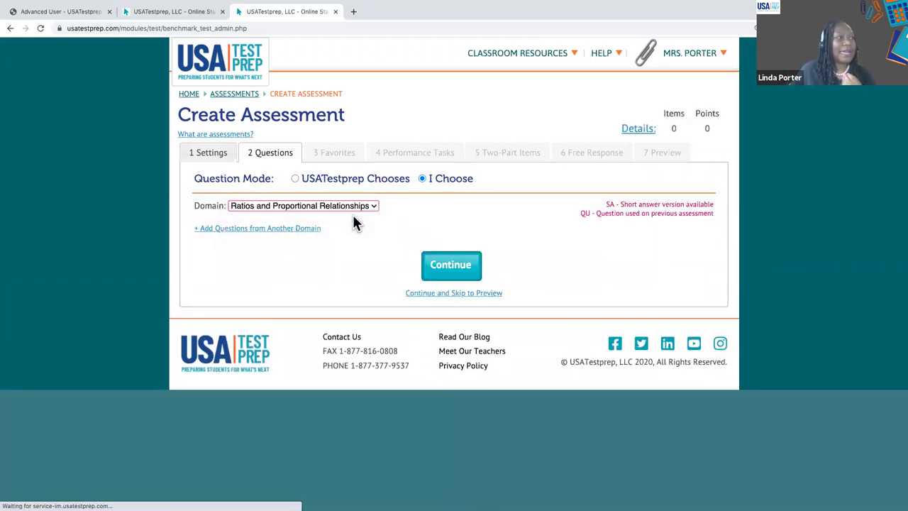
left_click(204, 226)
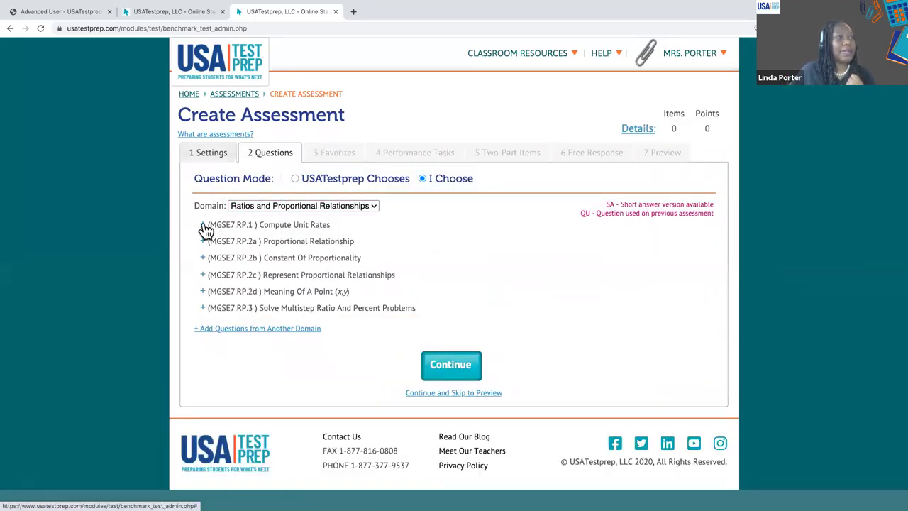
Step: Preview the turkey chili question in Spanish and again in English, and abandon the unsaved assessment to return to the assessment list
left_click(333, 285)
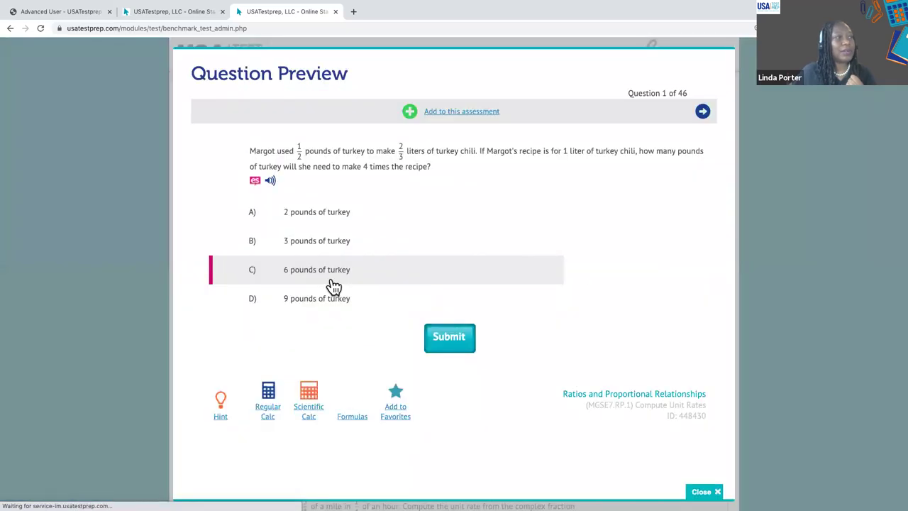
left_click(255, 181)
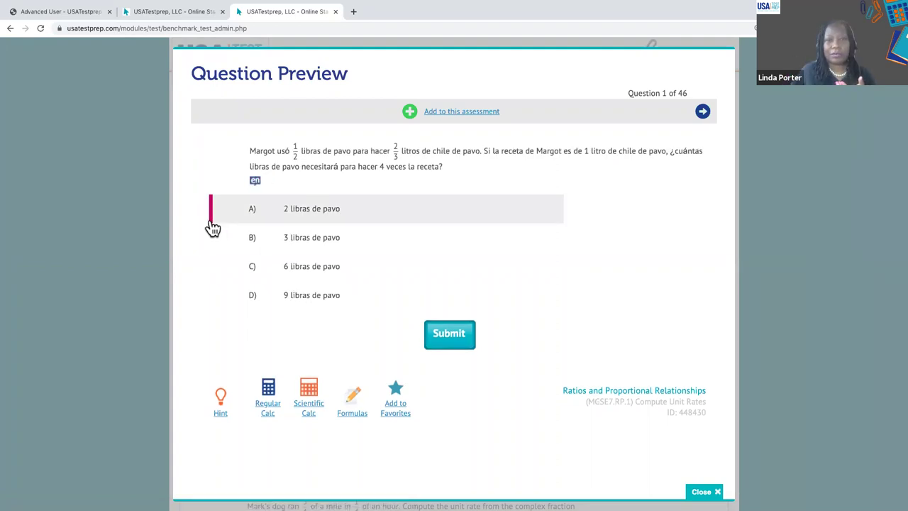
left_click(253, 181)
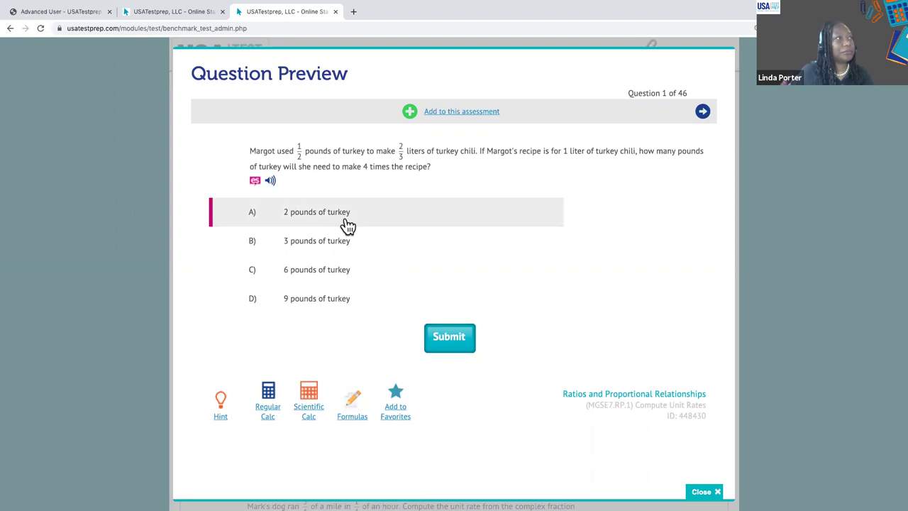
left_click(715, 489)
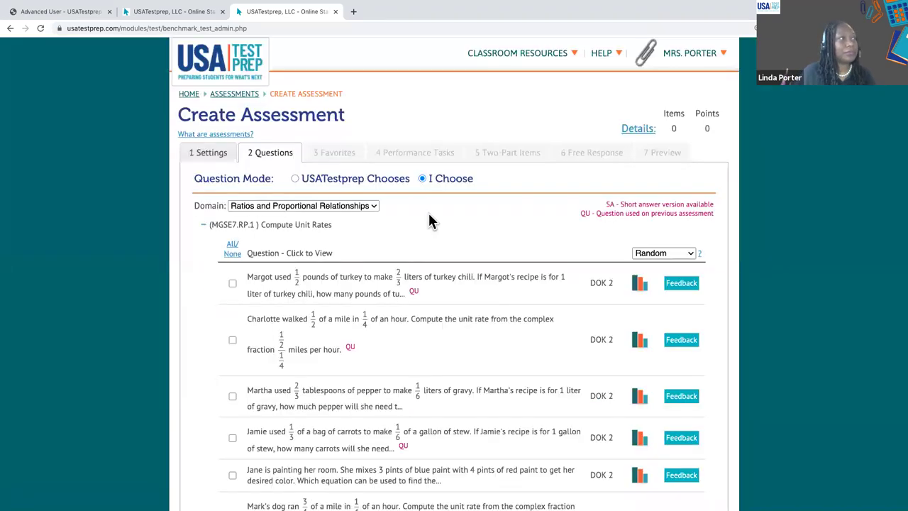
left_click(237, 95)
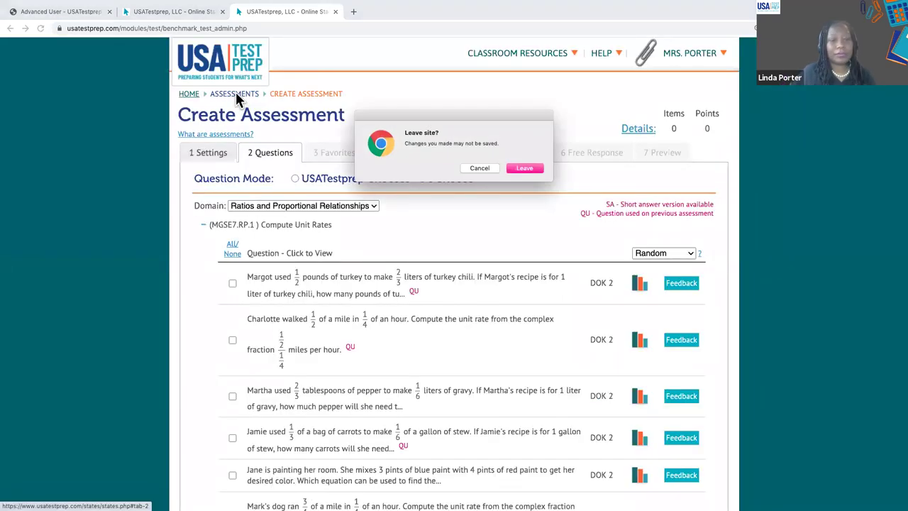
left_click(524, 169)
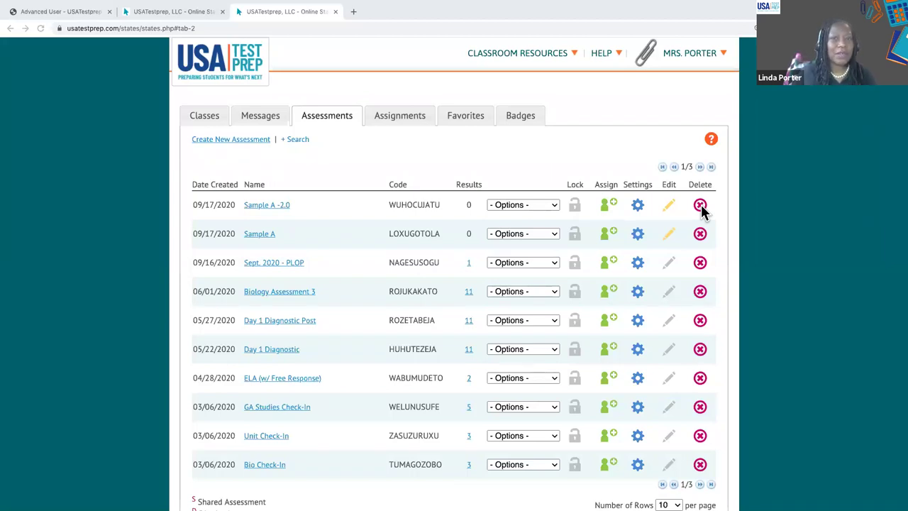
Step: Request archiving of the Sample A -2.0 assessment and decline the confirmation
left_click(553, 205)
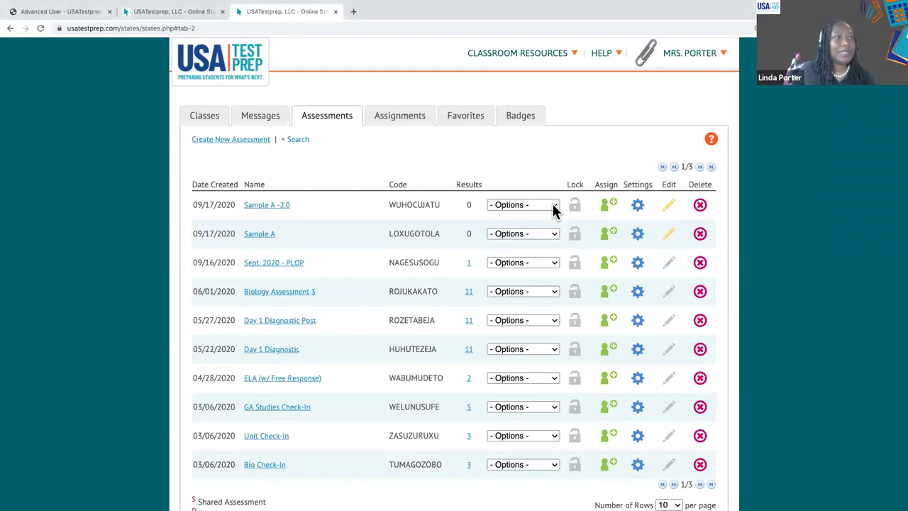
left_click(553, 205)
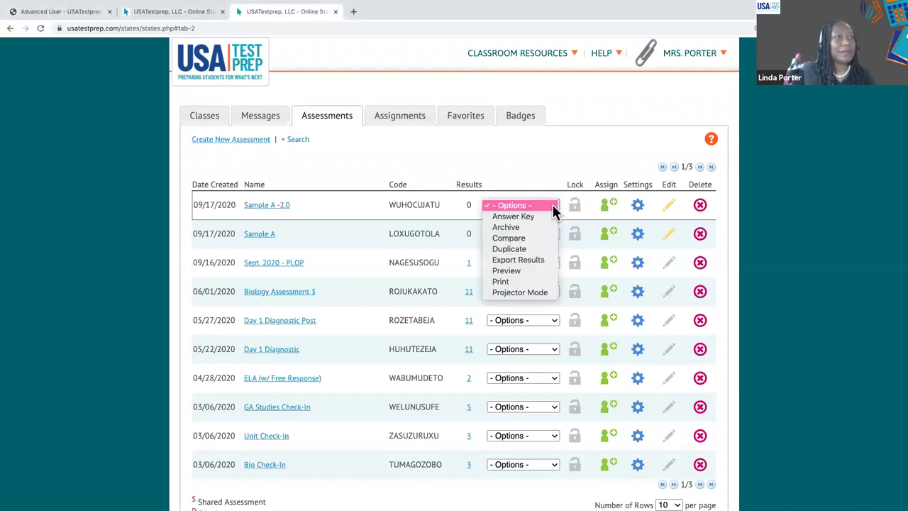
left_click(525, 227)
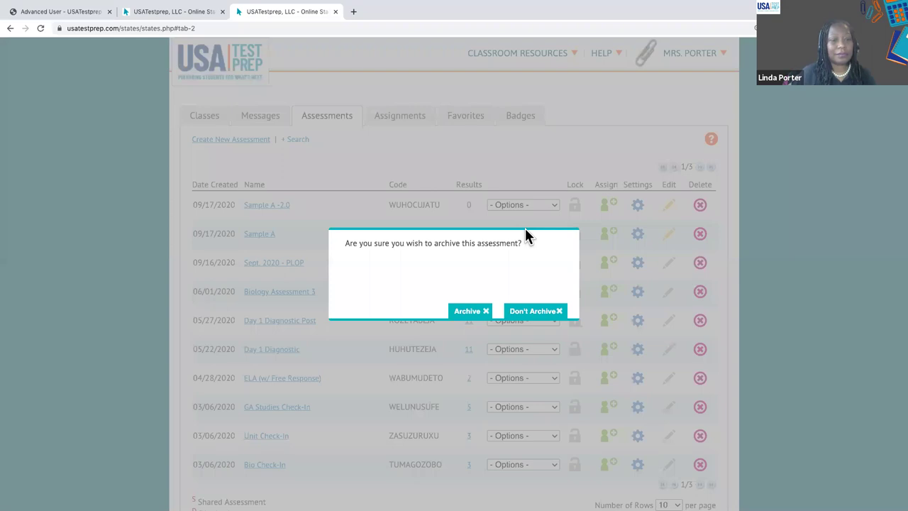
left_click(523, 313)
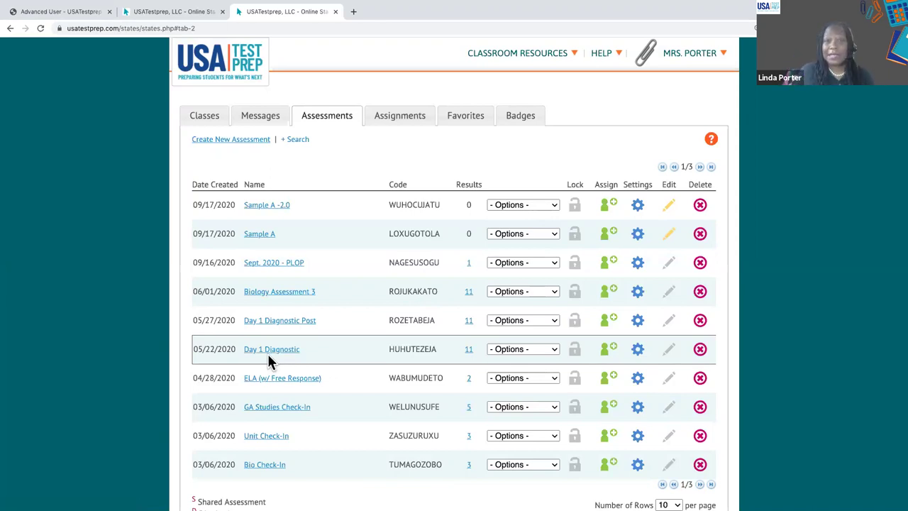
Step: Compare the results of the Day 1 Diagnostic assessment with Day 1 Diagnostic Post
left_click(553, 350)
left_click(542, 380)
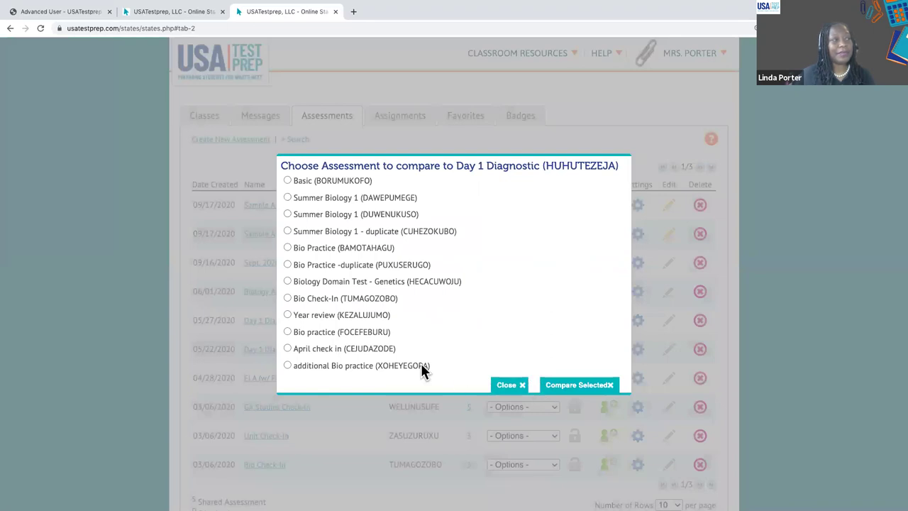
scroll(408, 360, "down", 3)
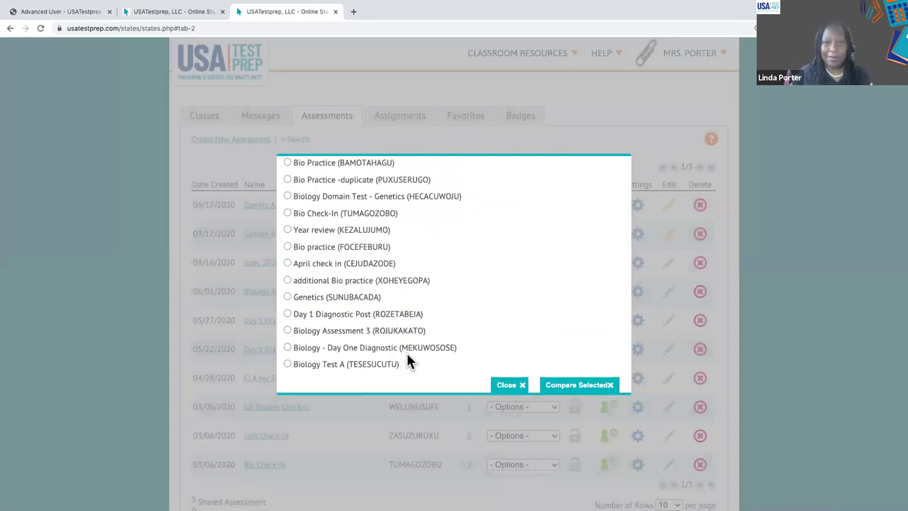
left_click(288, 314)
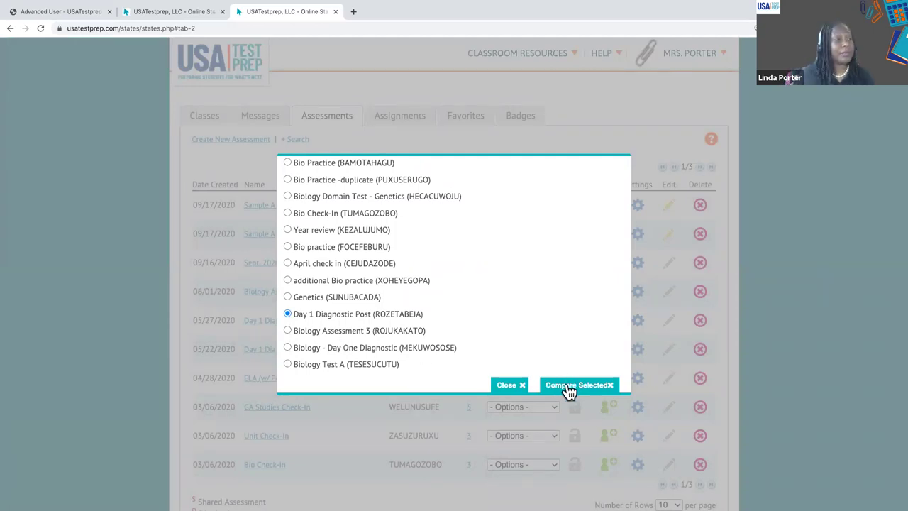
left_click(568, 389)
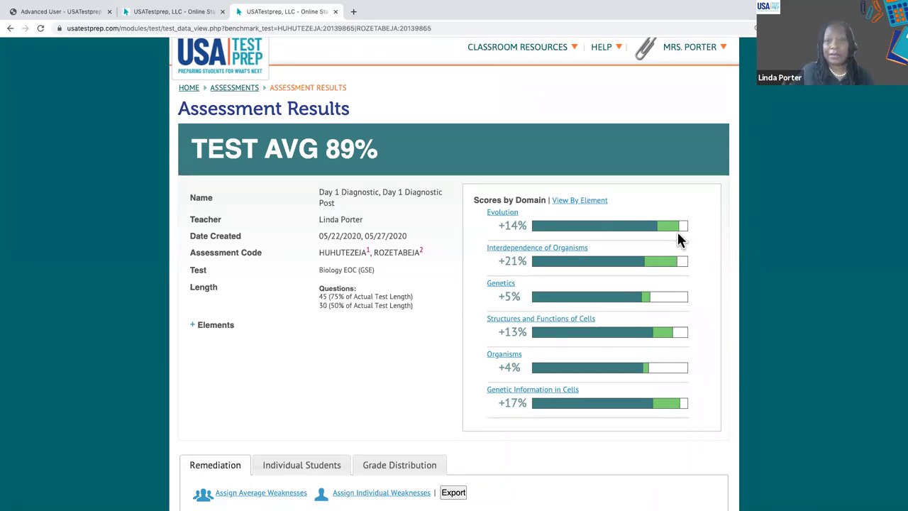
Step: Show the comparison scores by element and examine the change for each standard and the student remediation chart
left_click(569, 203)
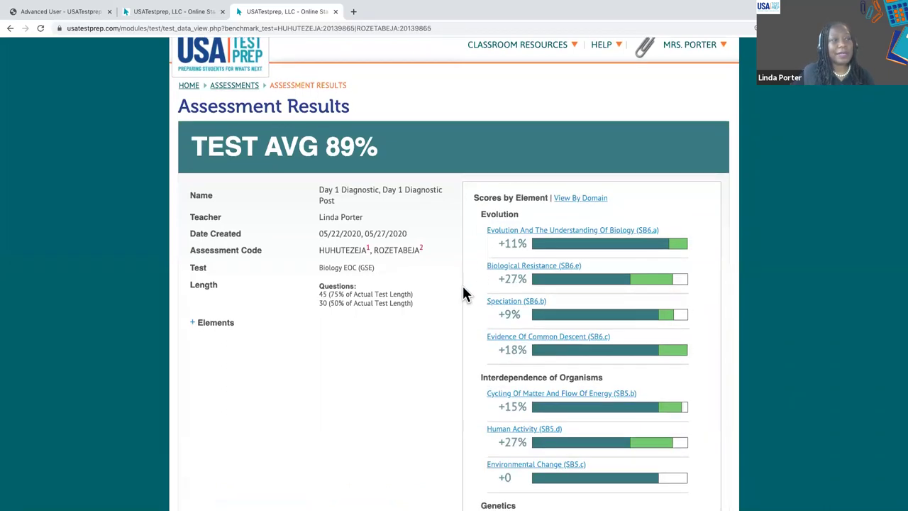
scroll(463, 290, "down", 4)
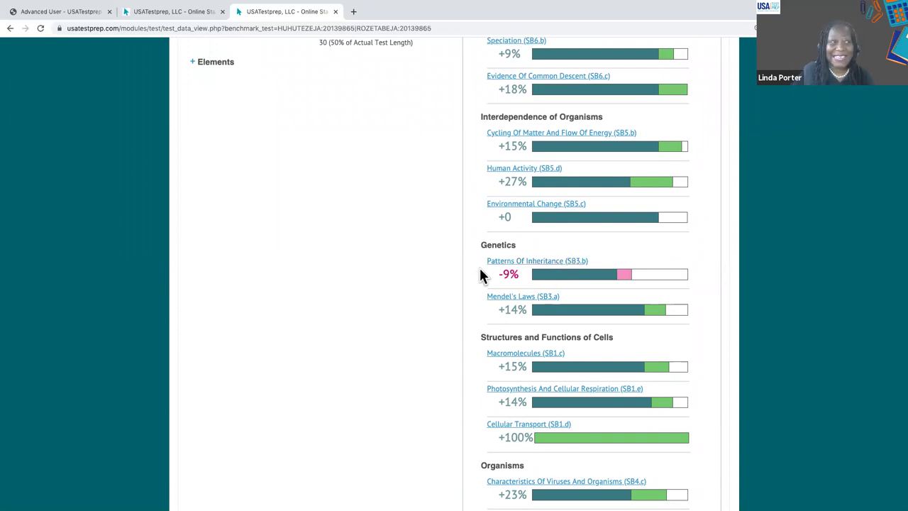
scroll(477, 270, "down", 5)
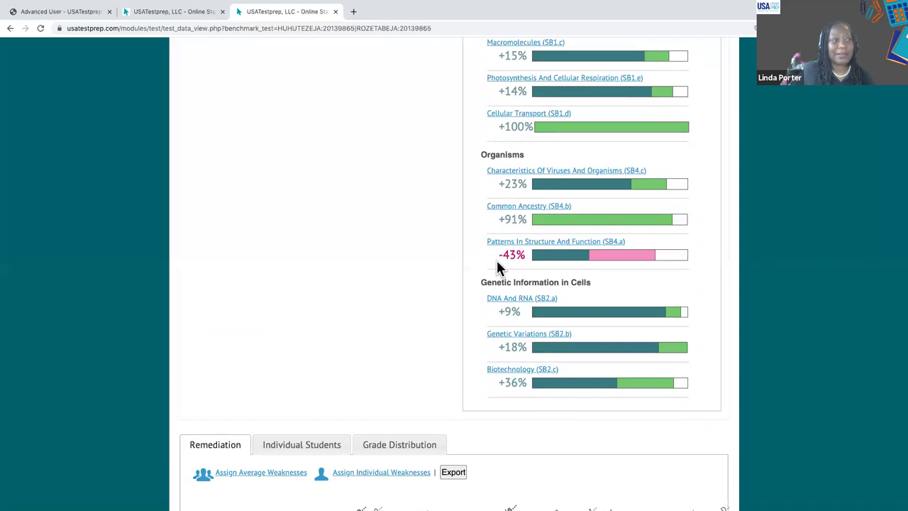
scroll(499, 268, "down", 1)
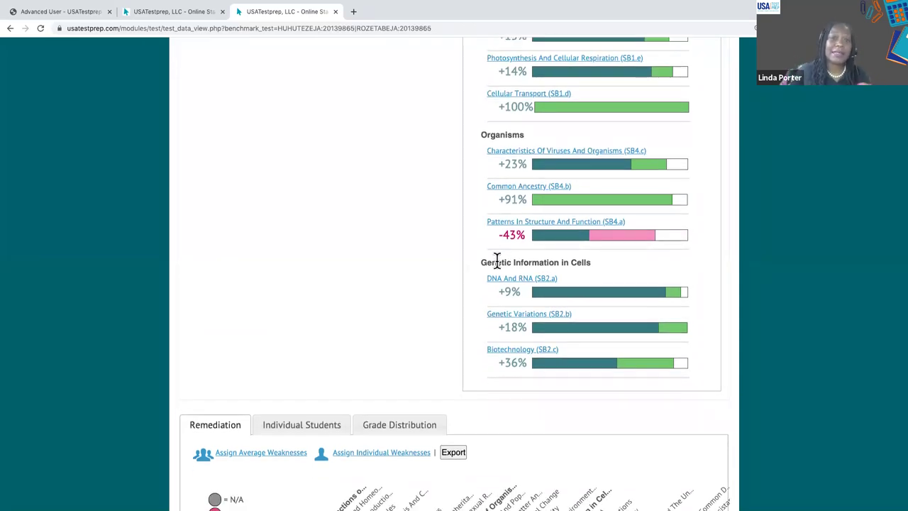
scroll(378, 286, "down", 5)
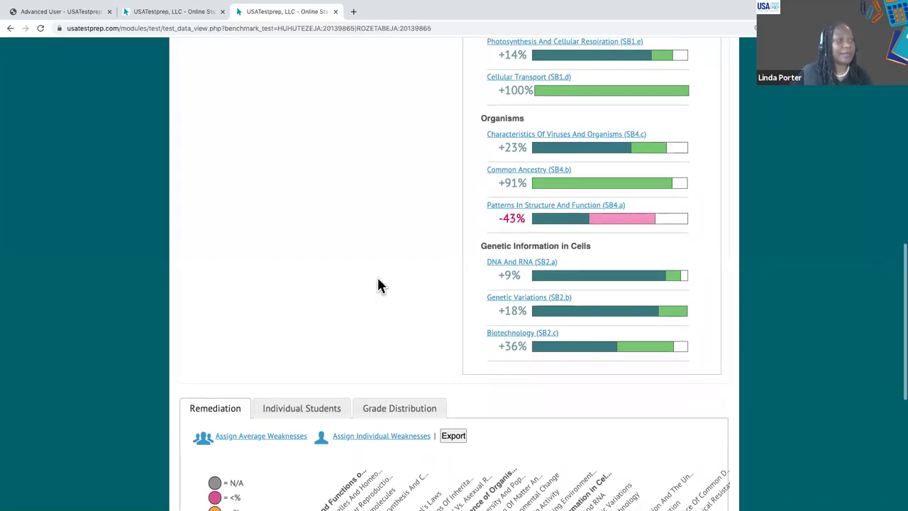
scroll(377, 281, "down", 3)
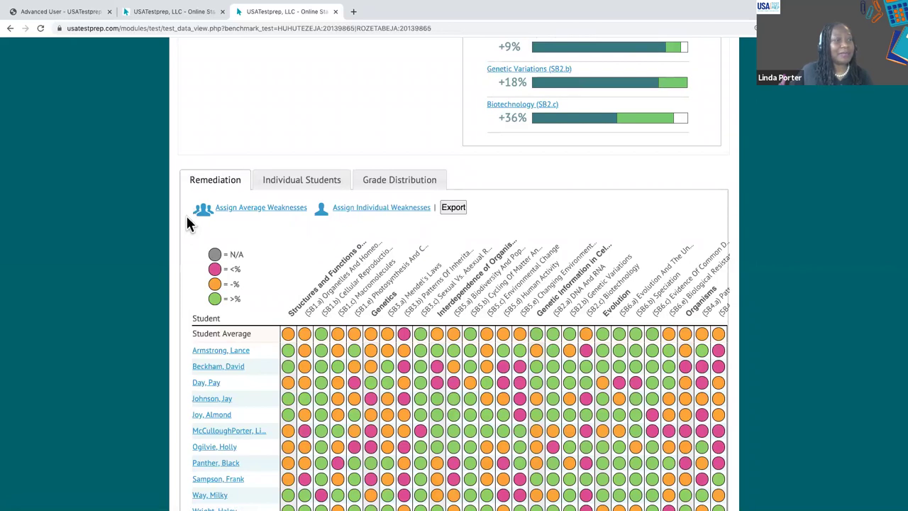
scroll(186, 226, "down", 2)
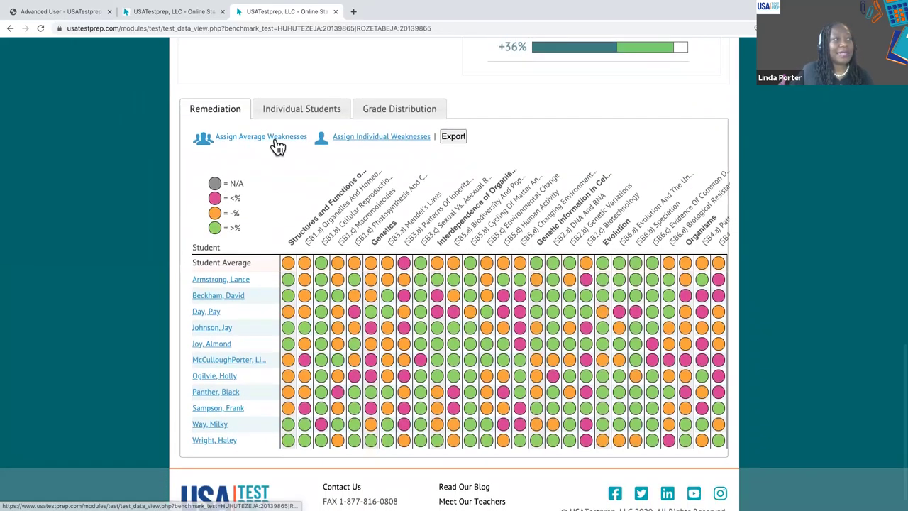
Step: Review the assignment options for average weaknesses and individual weaknesses, closing both without assigning anything
left_click(276, 144)
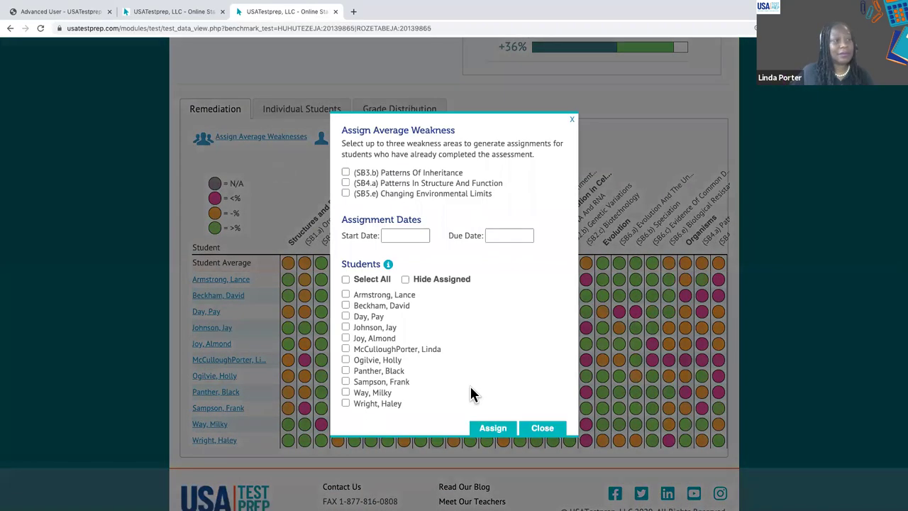
left_click(547, 429)
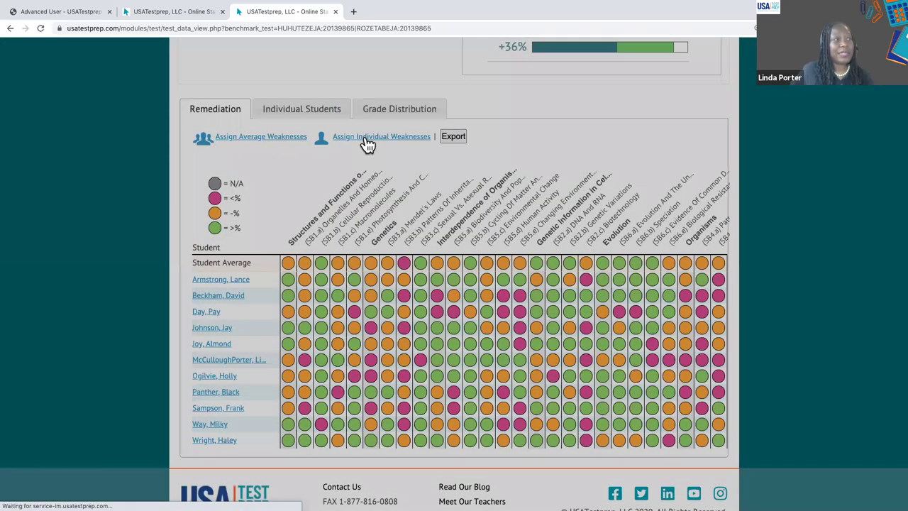
left_click(365, 142)
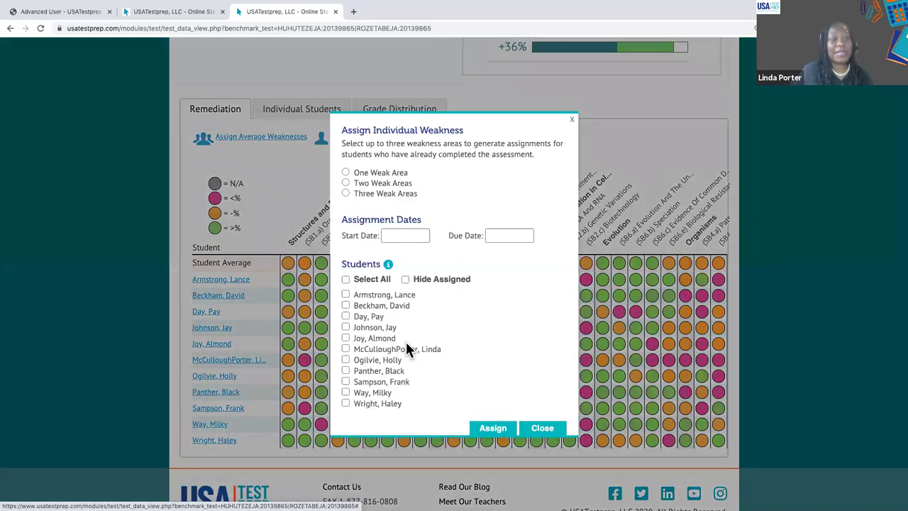
left_click(536, 431)
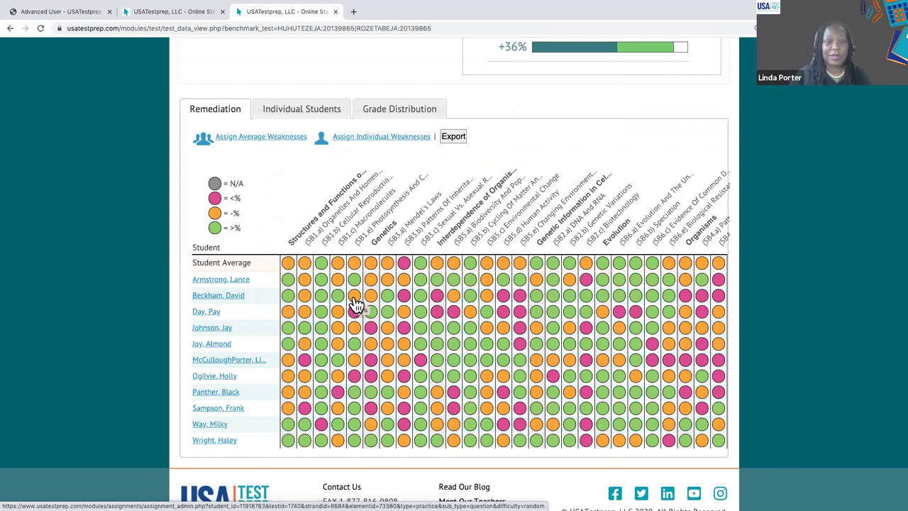
Step: Leave the comparison results for the assessment list and open the self-authored favorite questions
scroll(355, 301, "up", 6)
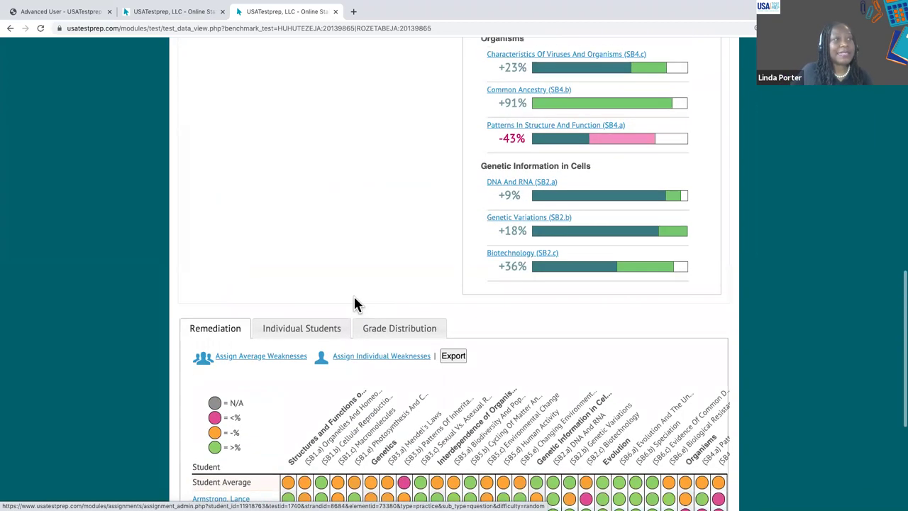
scroll(354, 296, "up", 8)
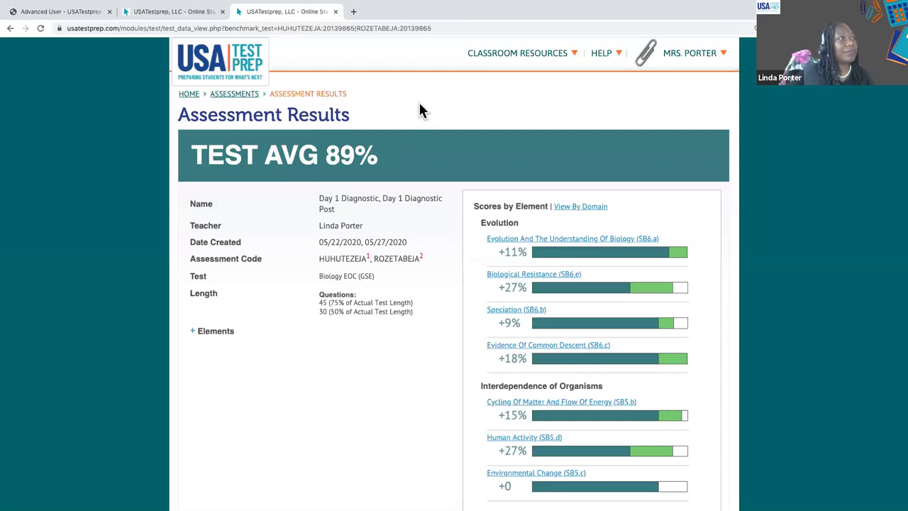
left_click(230, 95)
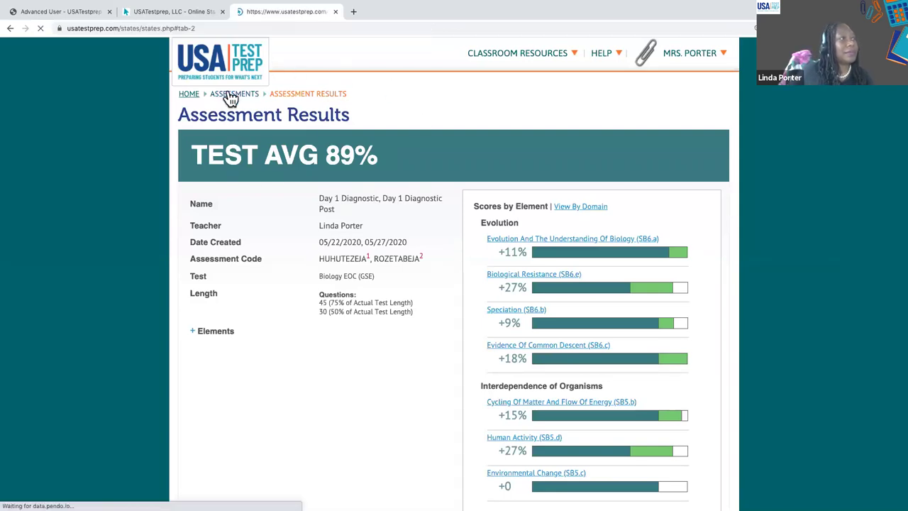
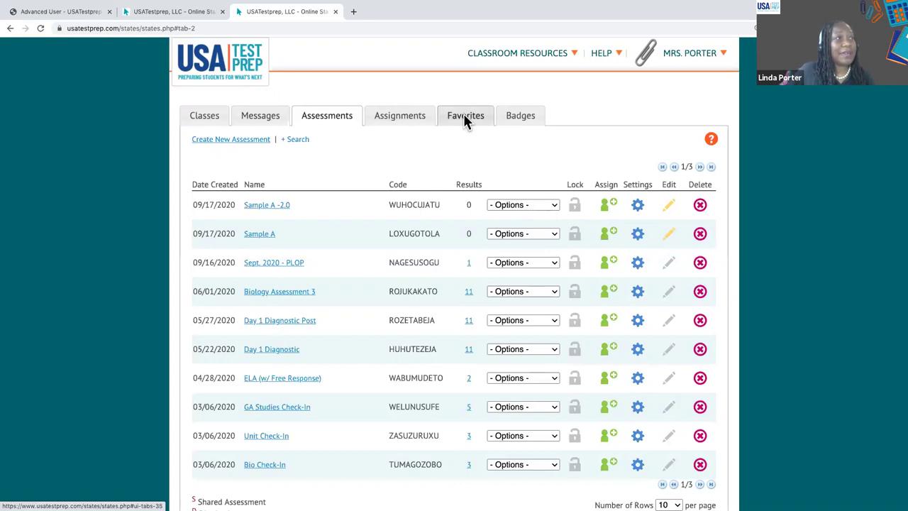
left_click(465, 119)
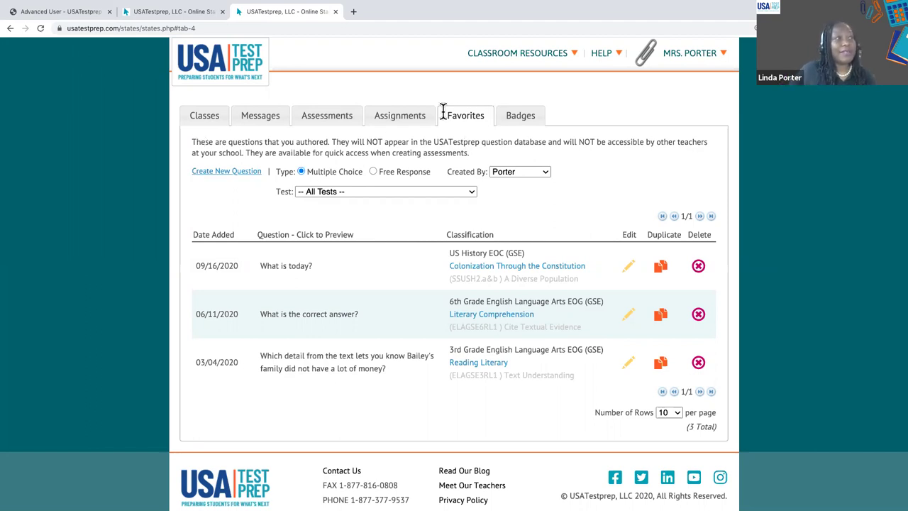
Step: Start a new question classified under 8th Grade English Language Arts EOG (GSE), Literary Comprehension, element (ELAGSE8RL1) Cite textual evidence
left_click(230, 171)
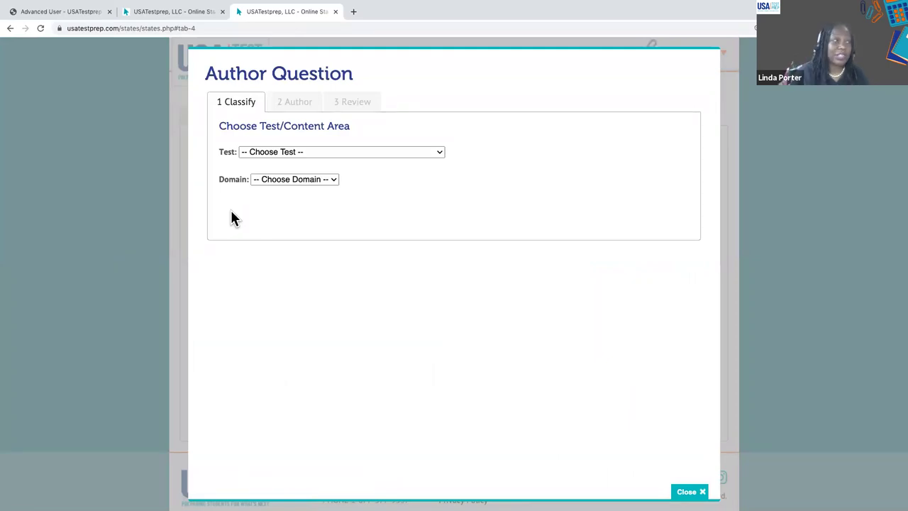
left_click(434, 152)
left_click(434, 153)
left_click(434, 153)
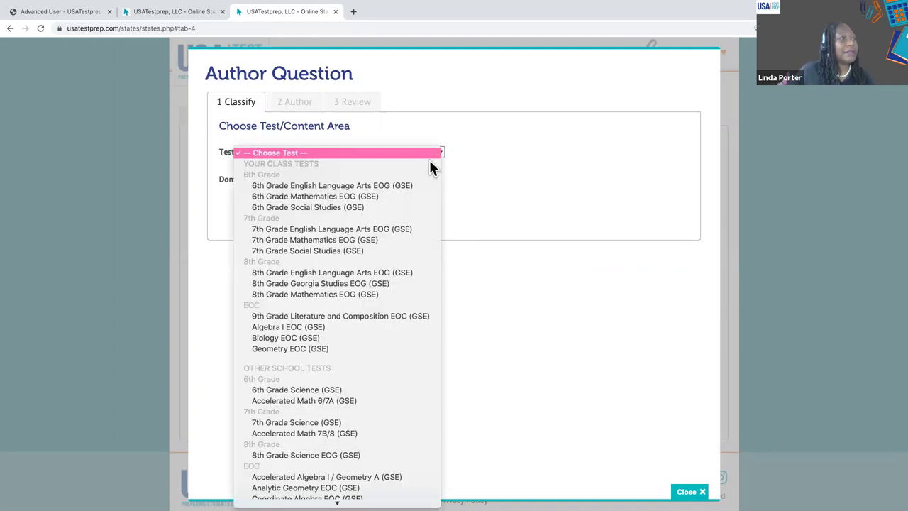
left_click(398, 272)
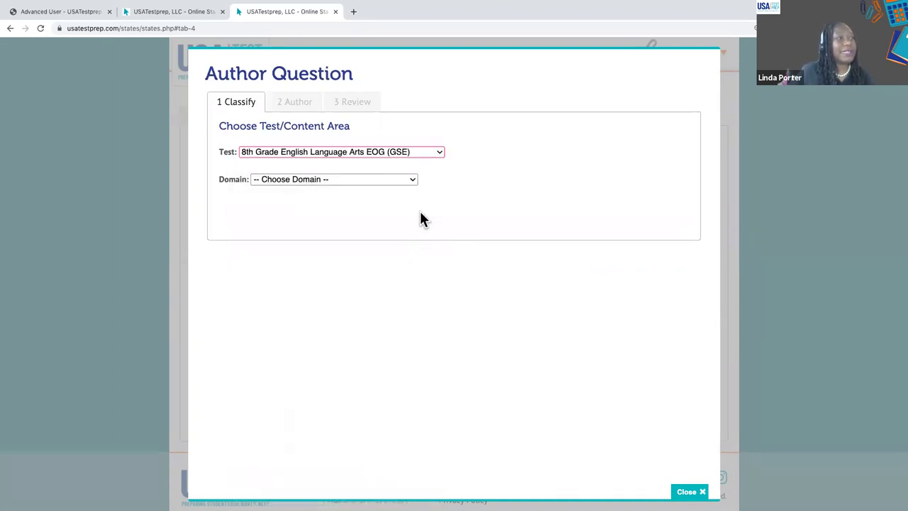
left_click(408, 178)
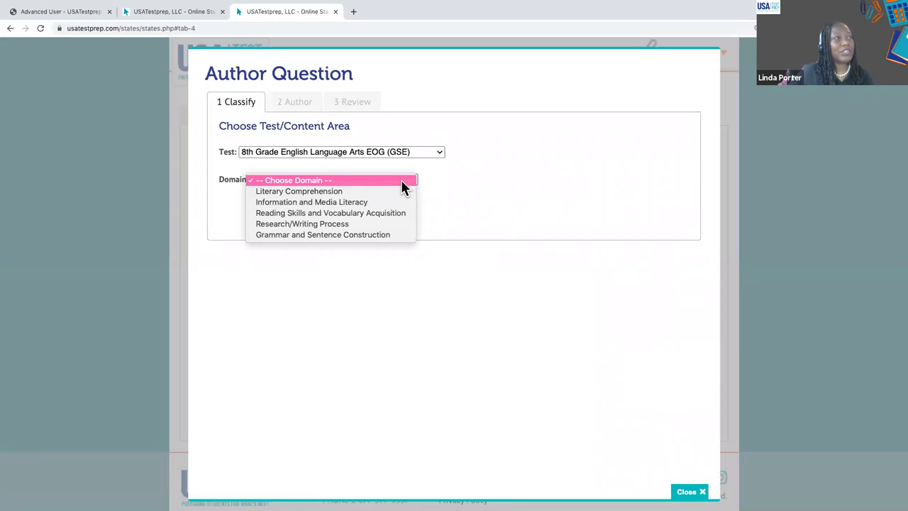
left_click(392, 191)
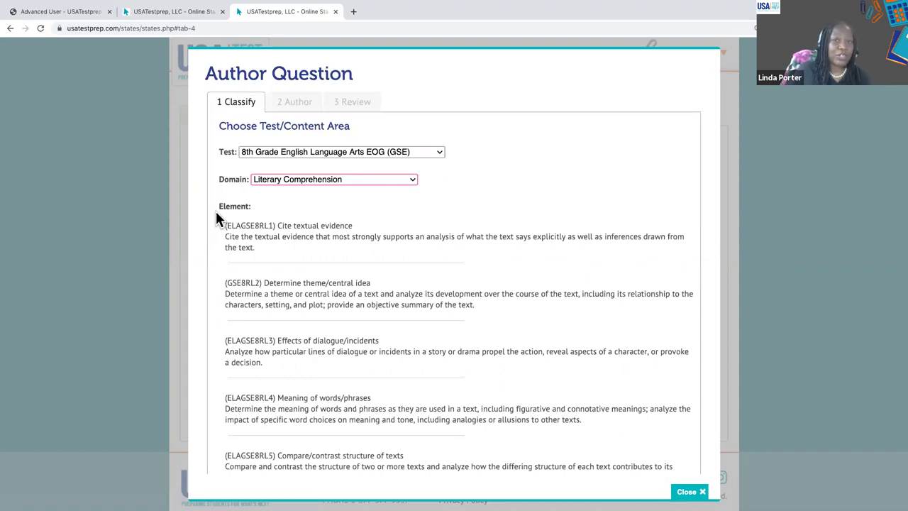
left_click(319, 248)
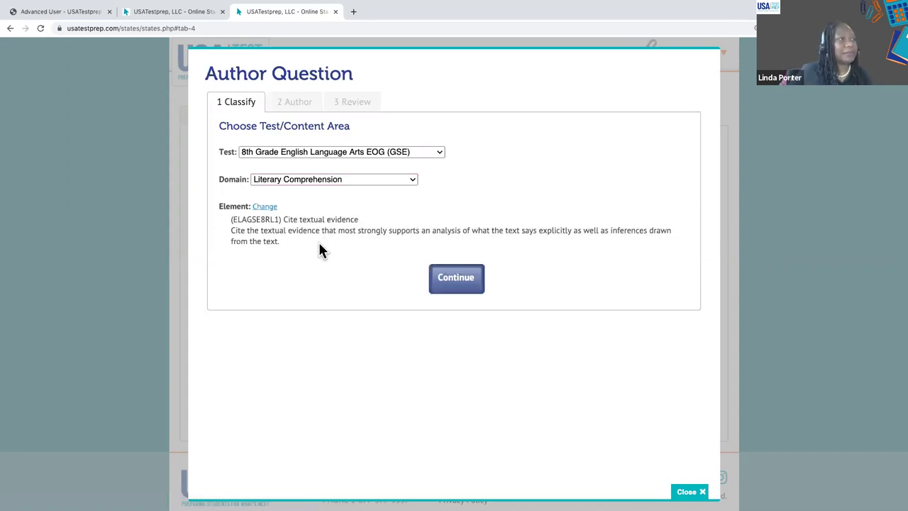
left_click(440, 285)
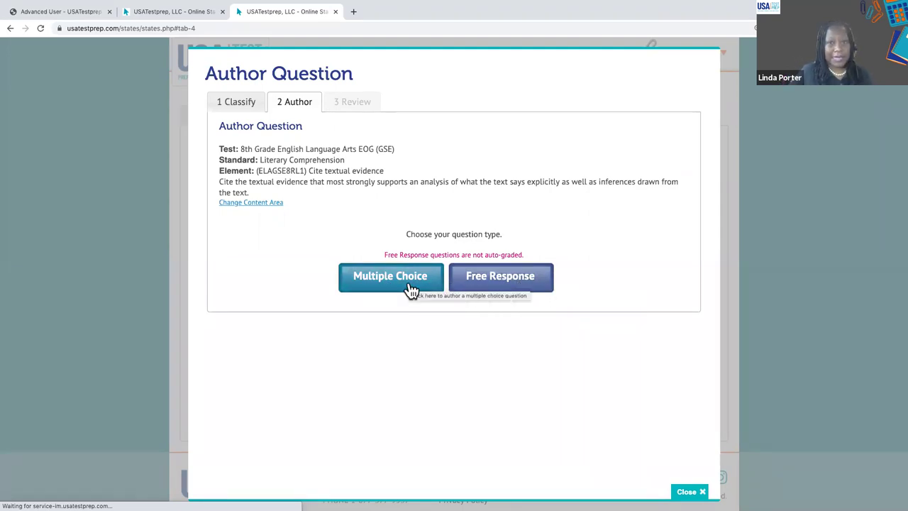
Step: Set the question type to Multiple Choice and look over the image, passage, prompt and answer fields
left_click(398, 288)
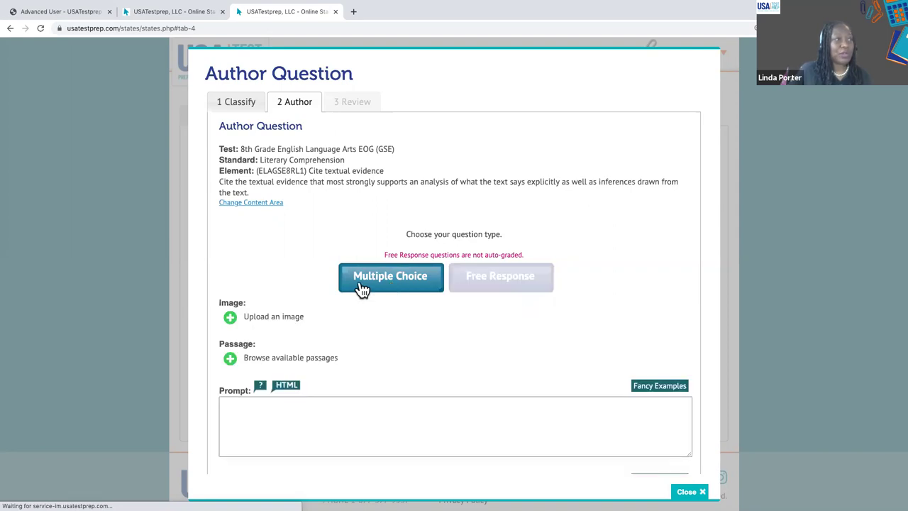
scroll(284, 276, "down", 3)
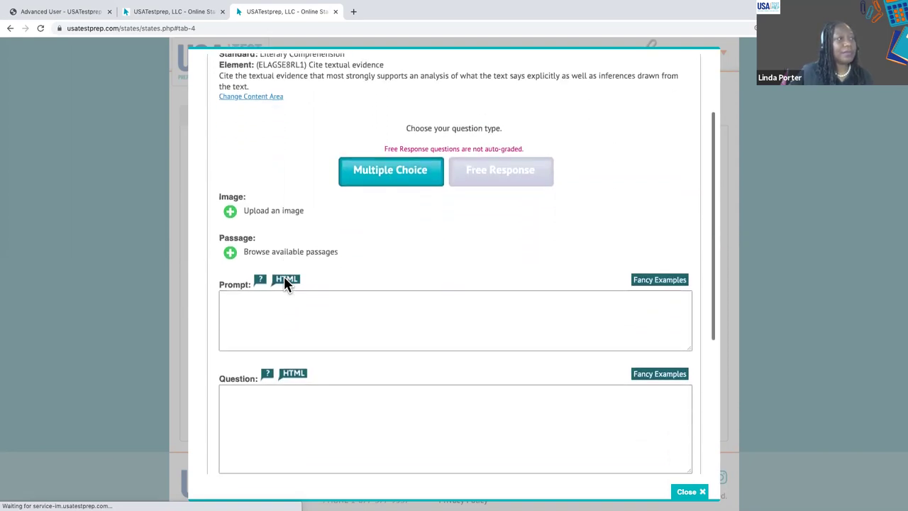
scroll(284, 276, "down", 3)
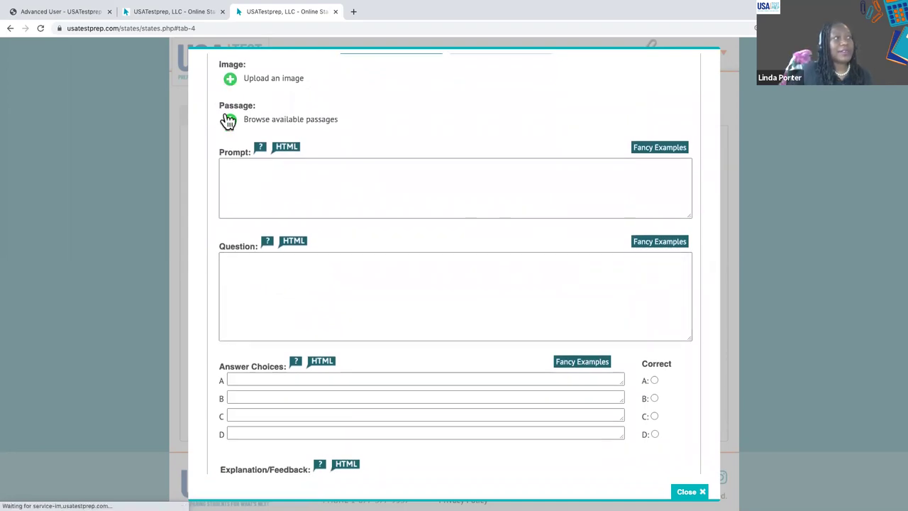
left_click(237, 171)
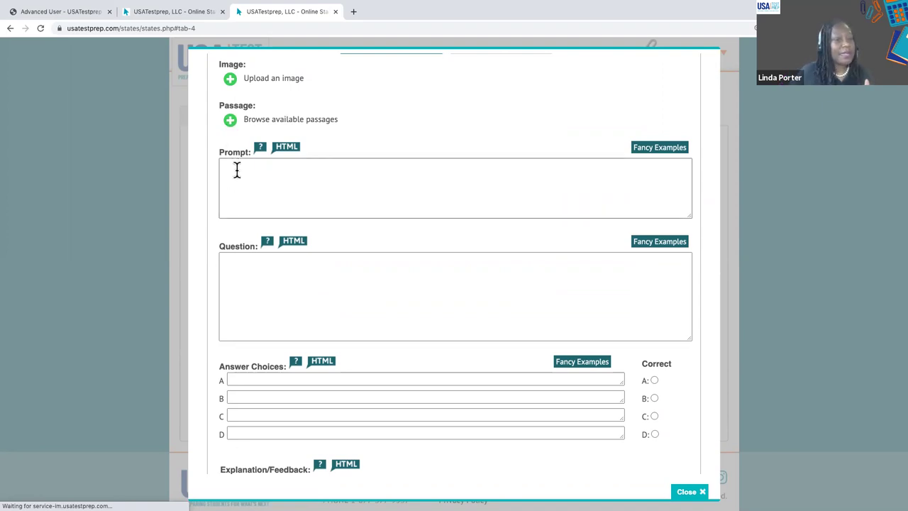
left_click(239, 175)
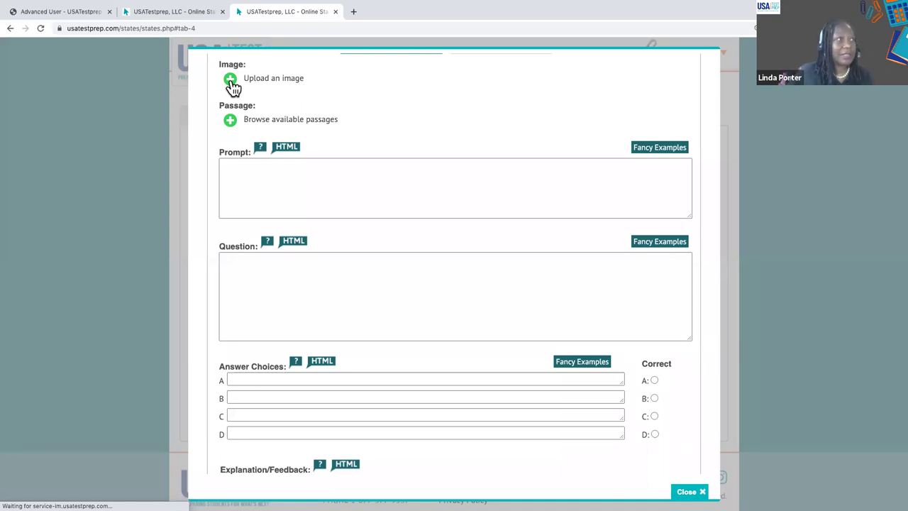
Step: Browse the available passages and attach "A Charmed Life" (Lexile 710L) to the question
left_click(230, 120)
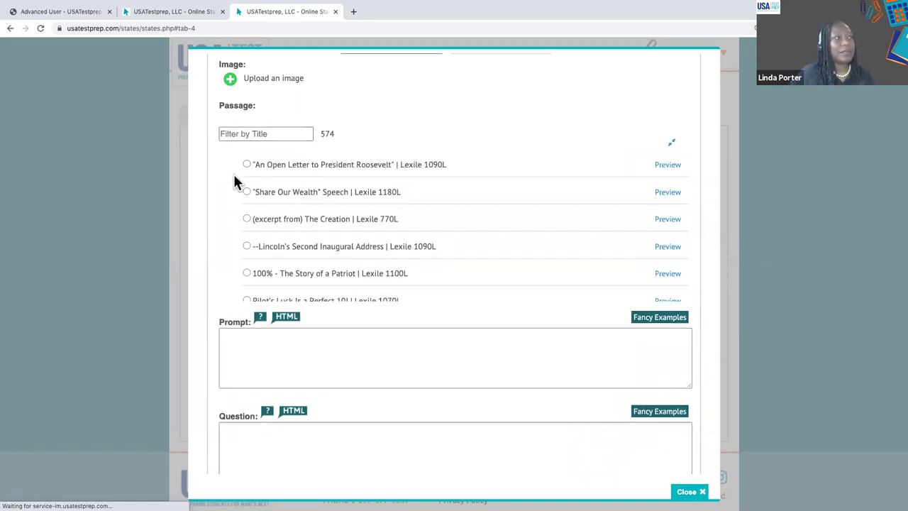
scroll(376, 211, "down", 5)
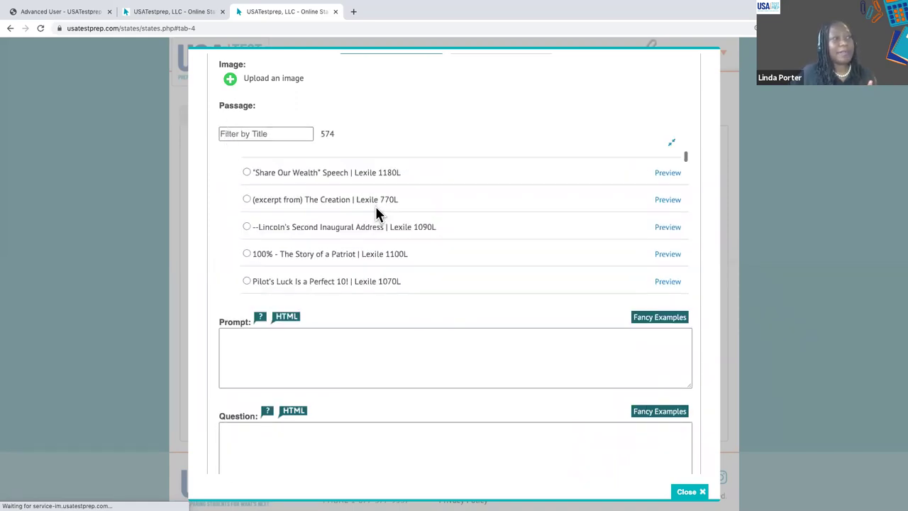
scroll(376, 215, "down", 10)
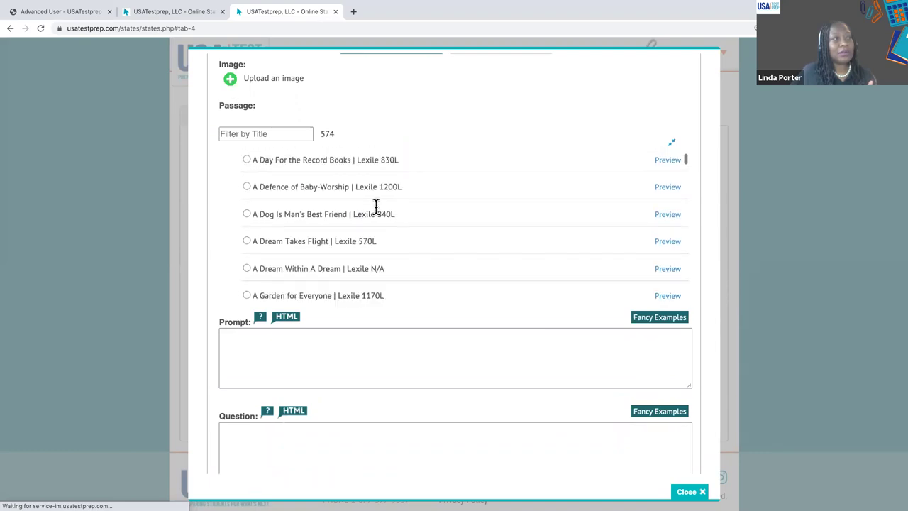
scroll(375, 205, "down", 3)
scroll(349, 179, "up", 4)
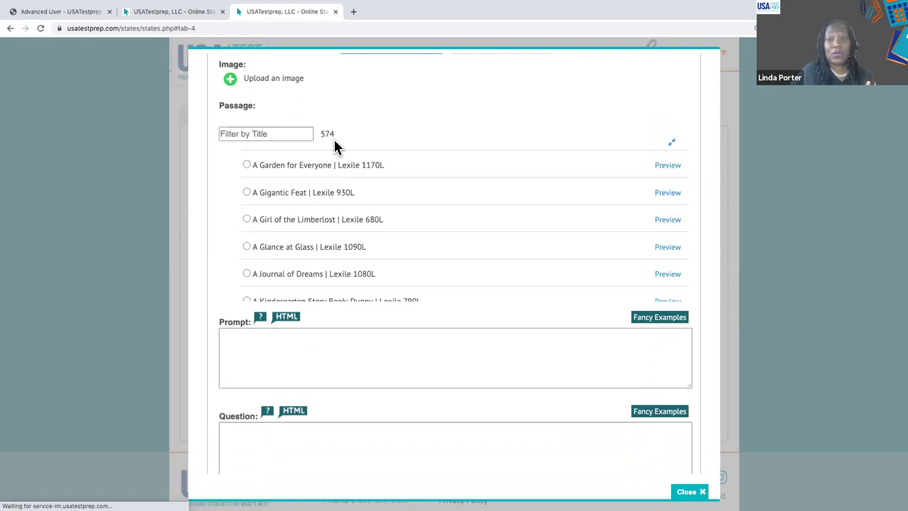
scroll(320, 196, "up", 4)
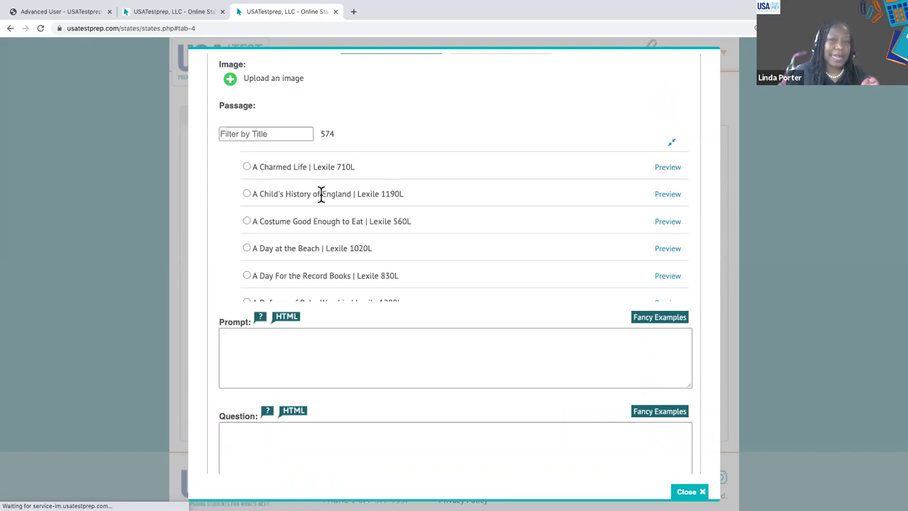
left_click(246, 167)
left_click(244, 339)
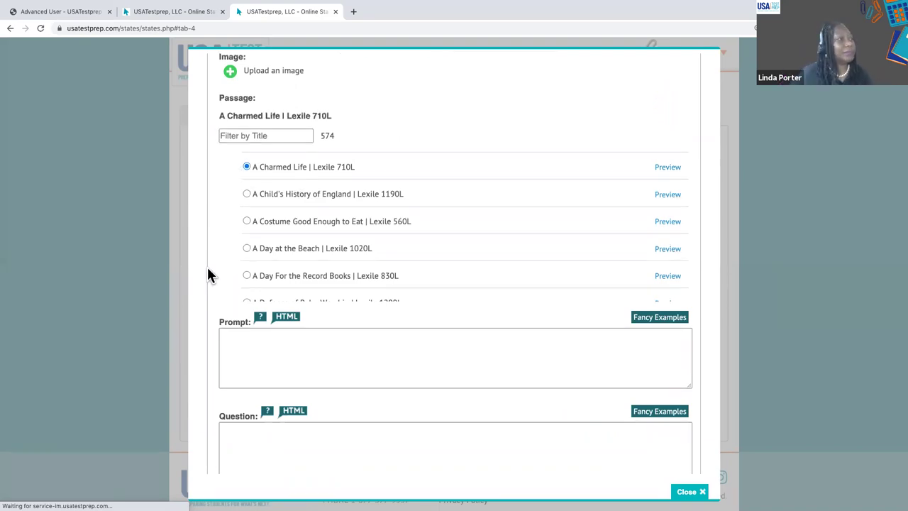
Step: Enter "What color is it?" as the question text, leaving the prompt empty
scroll(207, 267, "down", 5)
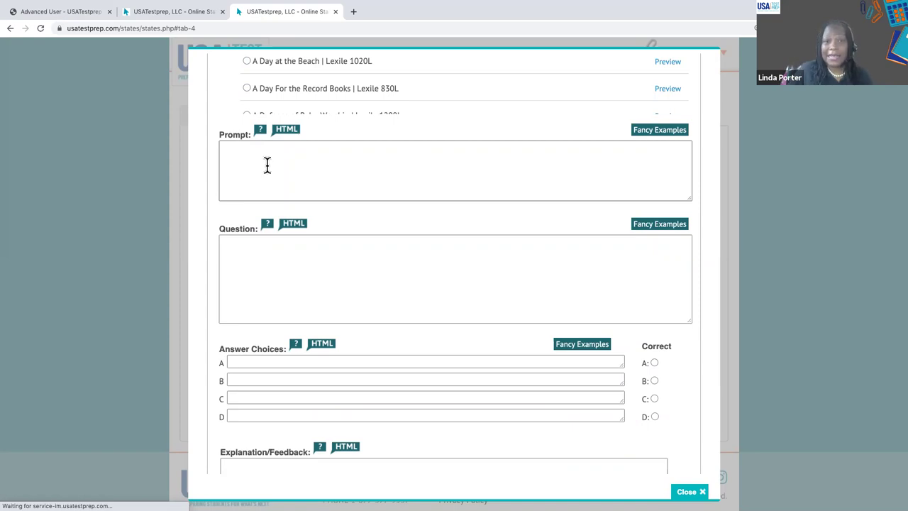
scroll(266, 165, "up", 5)
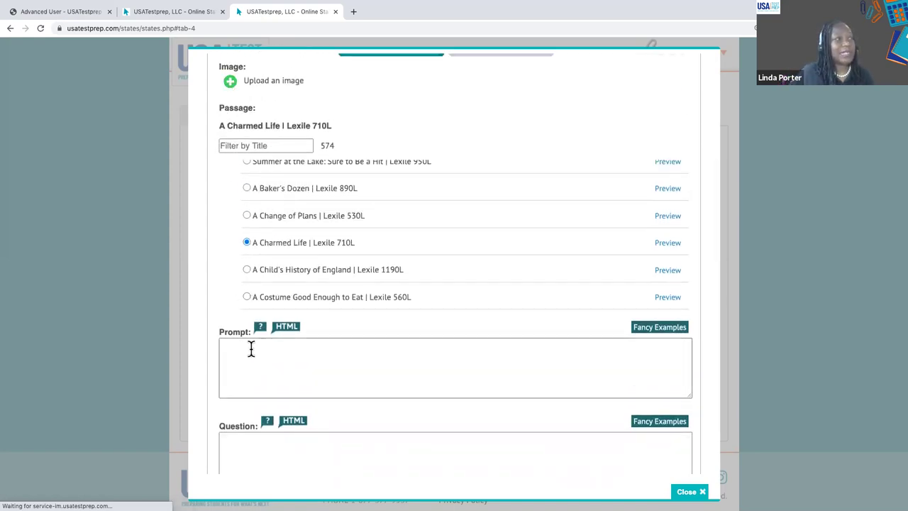
scroll(251, 348, "down", 1)
scroll(251, 348, "down", 3)
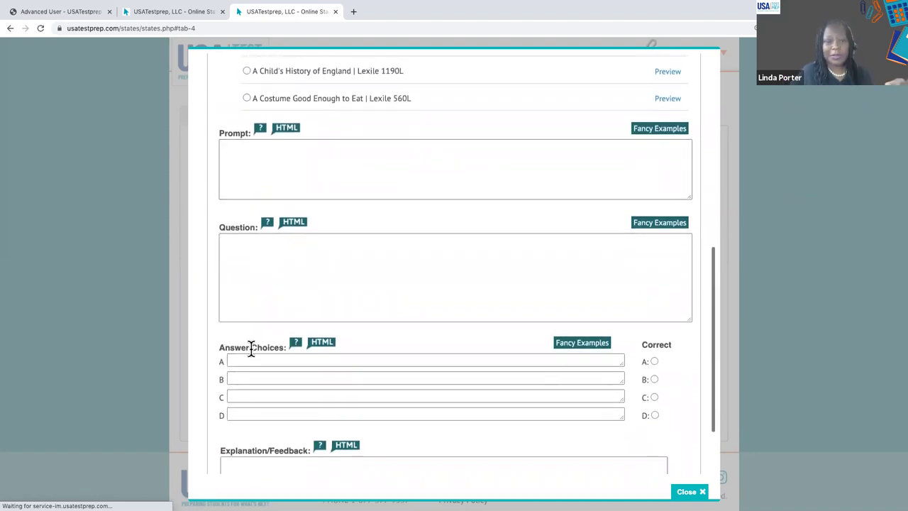
scroll(247, 284, "down", 2)
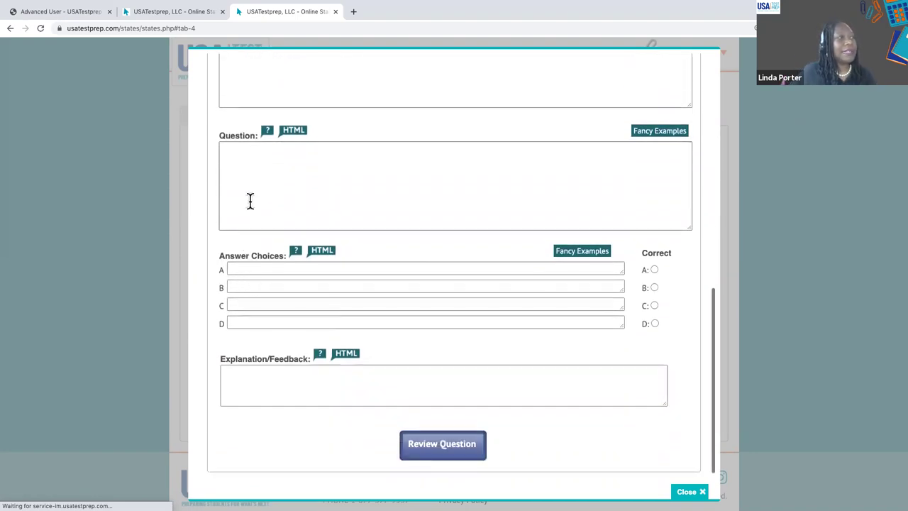
left_click(243, 158)
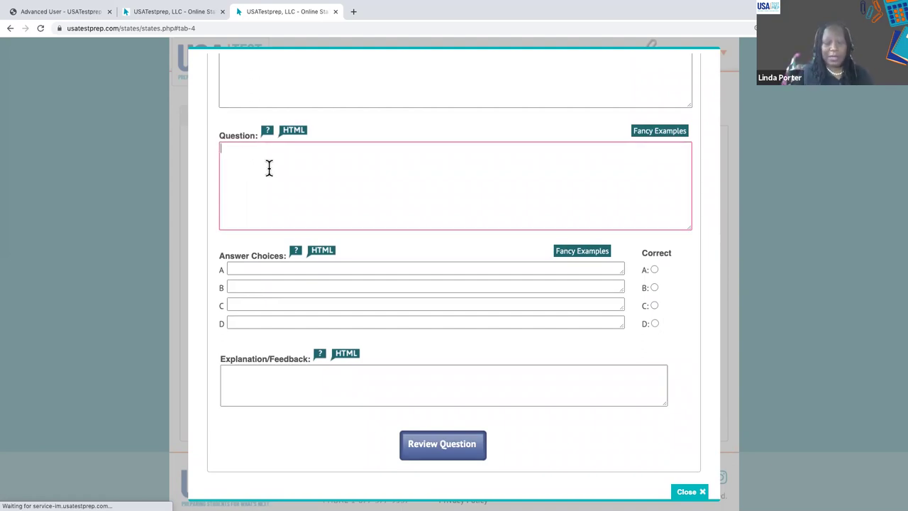
type("Wh")
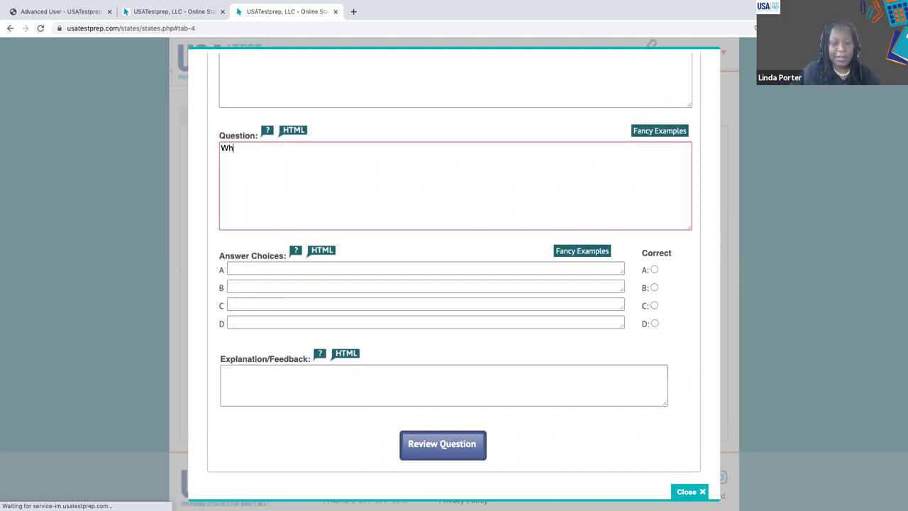
type("at color is ot?")
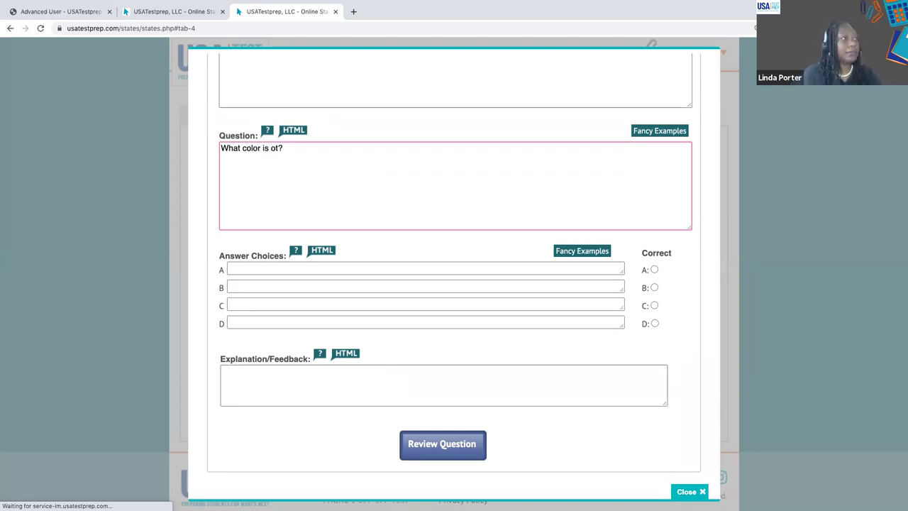
left_click(274, 151)
key("BackSpace")
type("i")
Step: Fill in answer choices A to D with Blue, Red, Green and Purple
left_click(242, 268)
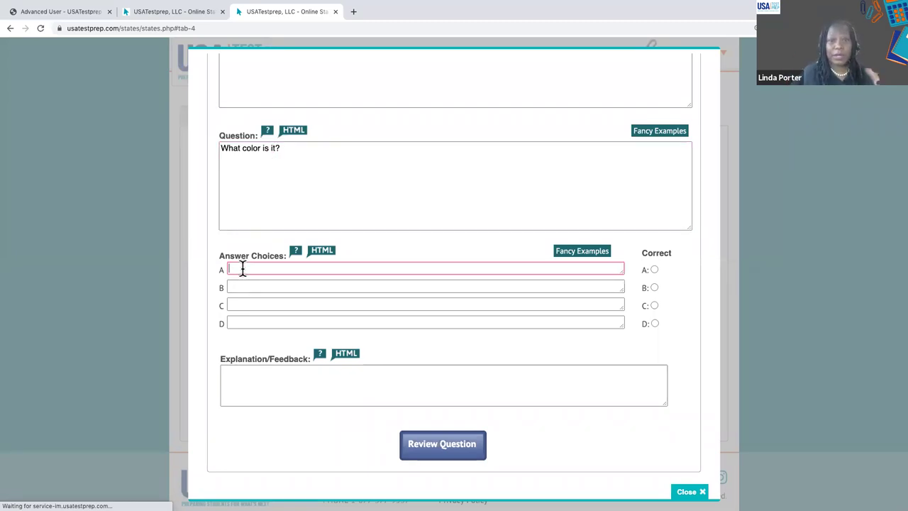
type("Blue")
left_click(244, 285)
type("Red")
left_click(246, 304)
type("Green")
left_click(251, 323)
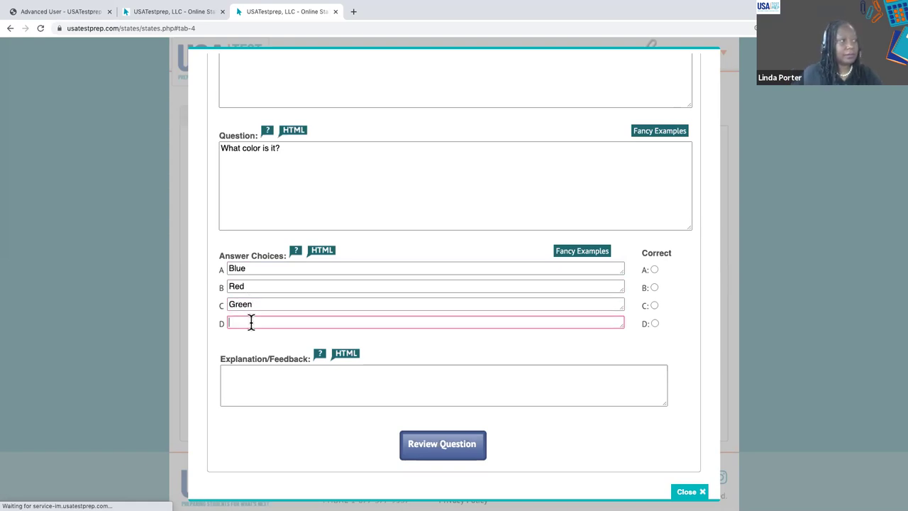
type("Purple")
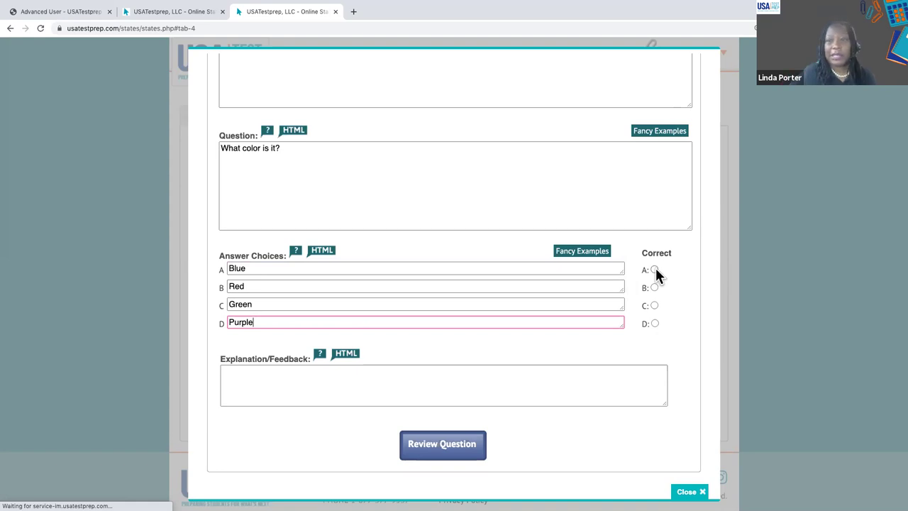
Step: Mark choice B as the correct answer and enter "It is blue" as the explanation/feedback
left_click(653, 288)
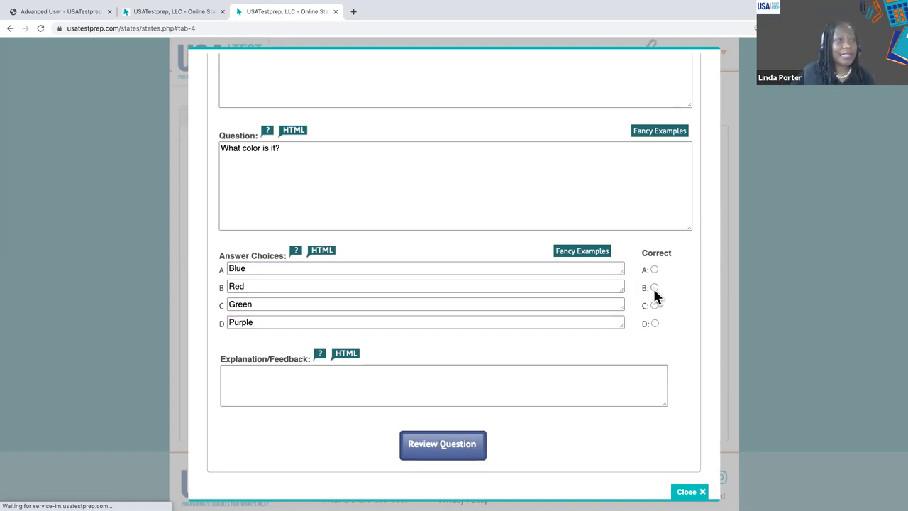
left_click(273, 378)
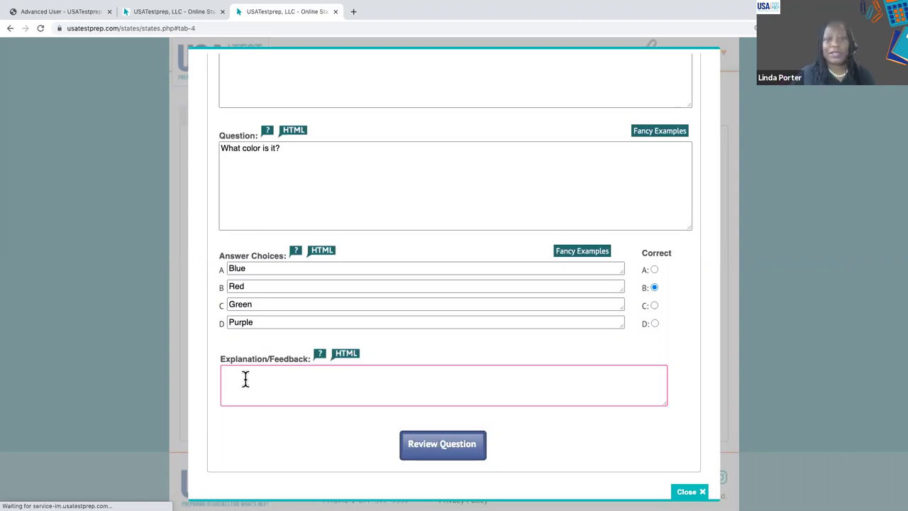
type("It is blue")
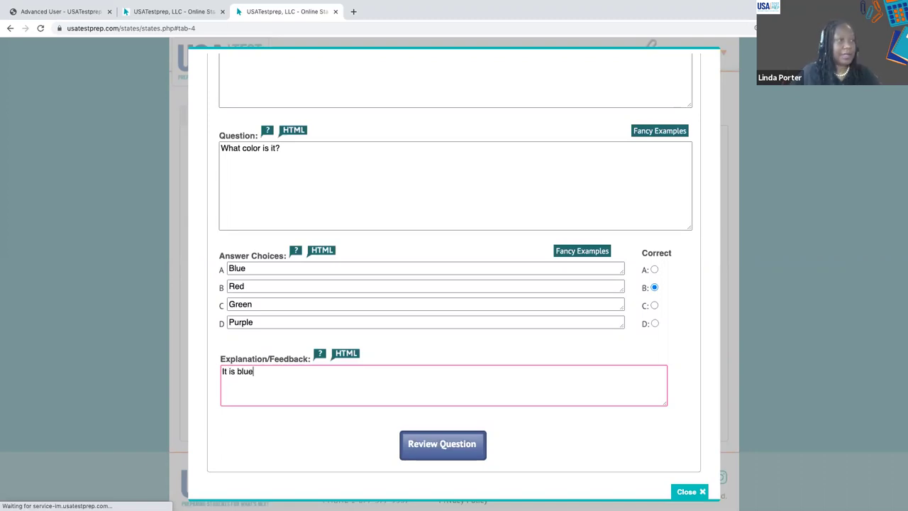
Step: Review the finished multiple-choice question with its passage and feedback, and submit it
left_click(444, 451)
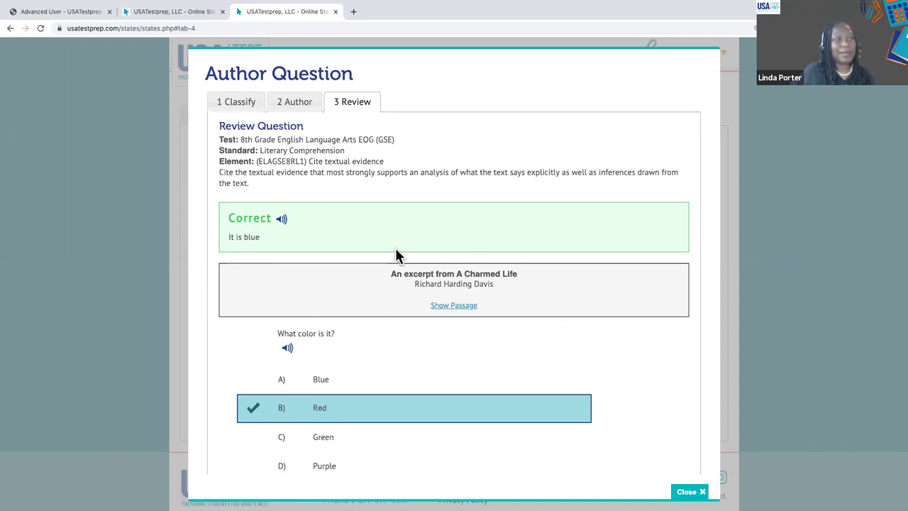
scroll(240, 333, "down", 3)
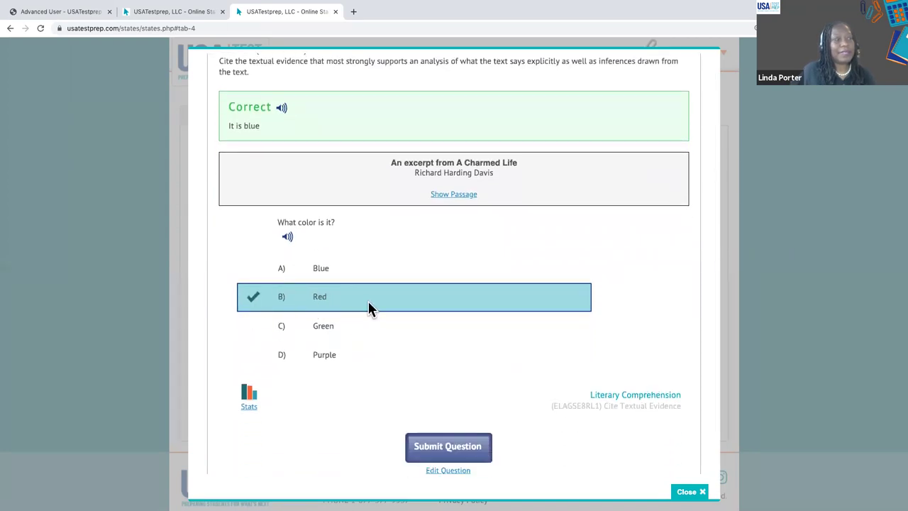
scroll(223, 410, "down", 1)
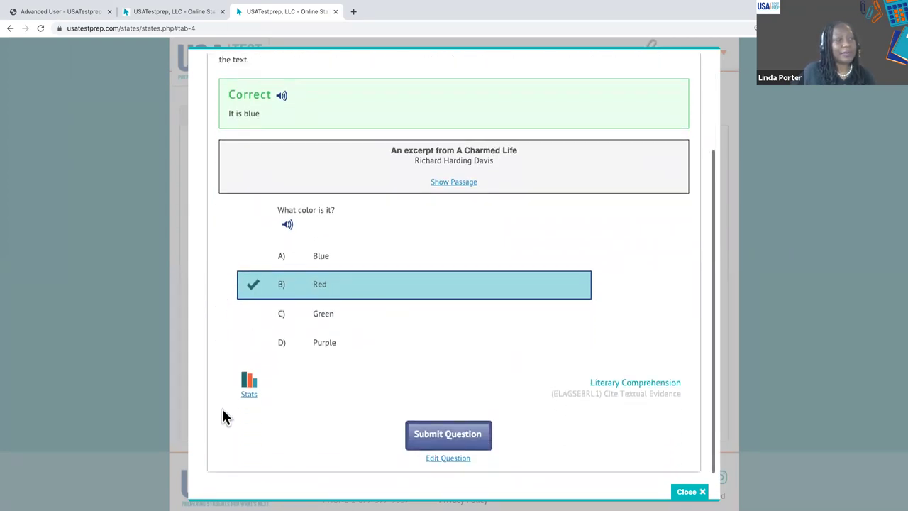
left_click(436, 439)
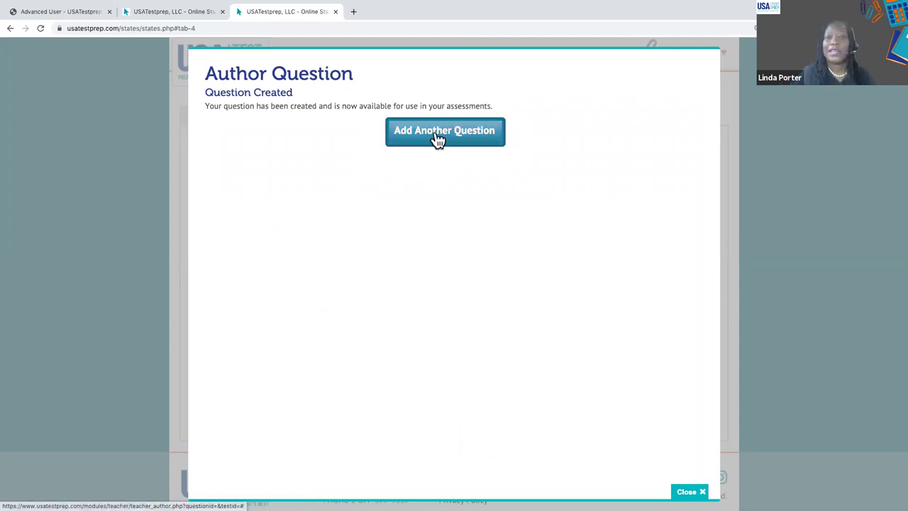
Step: Close the question authoring confirmation and review the authored multiple-choice questions listed under Favorites
scroll(496, 227, "down", 1)
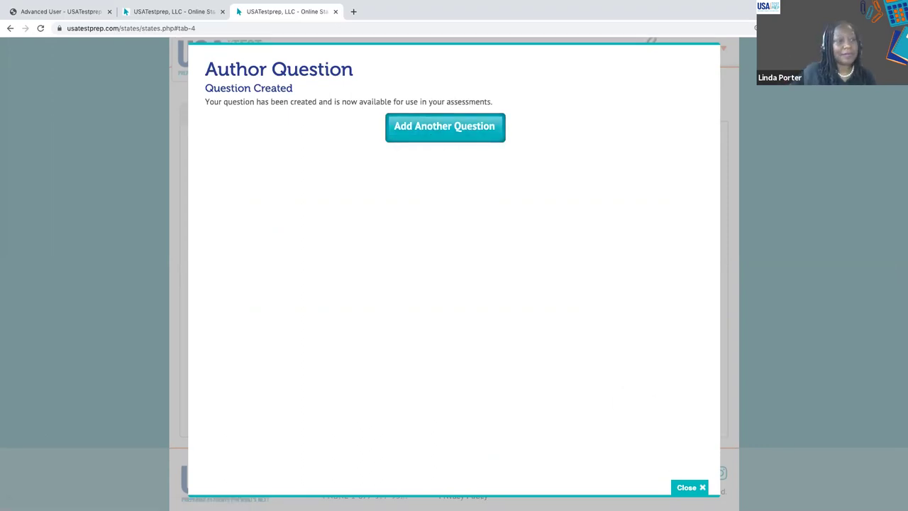
left_click(691, 487)
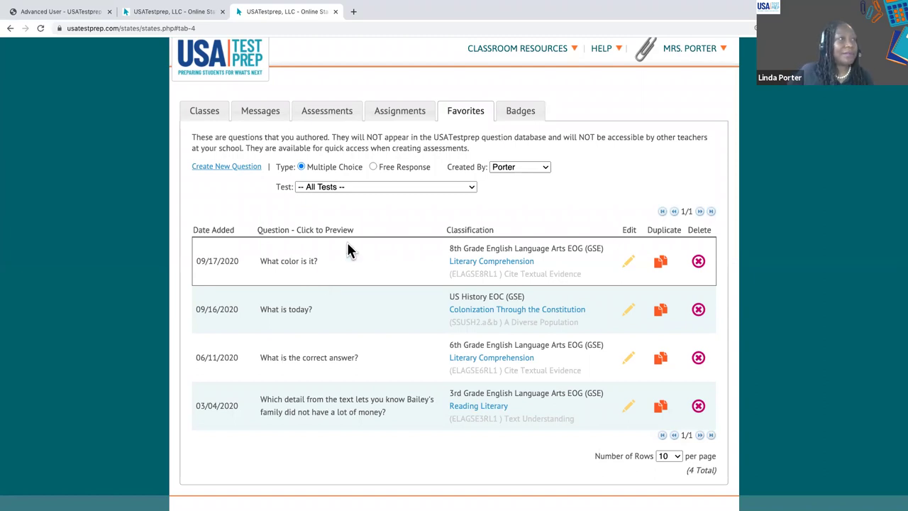
scroll(339, 240, "up", 1)
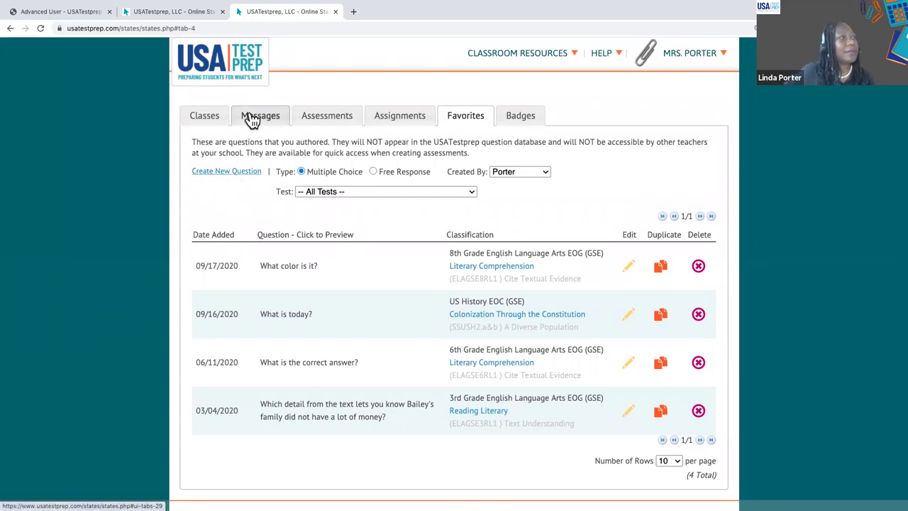
left_click(204, 68)
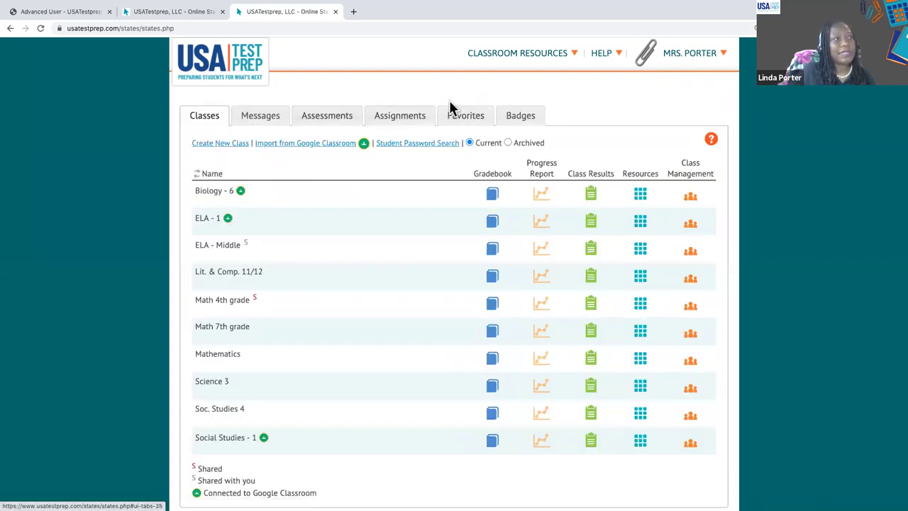
left_click(466, 122)
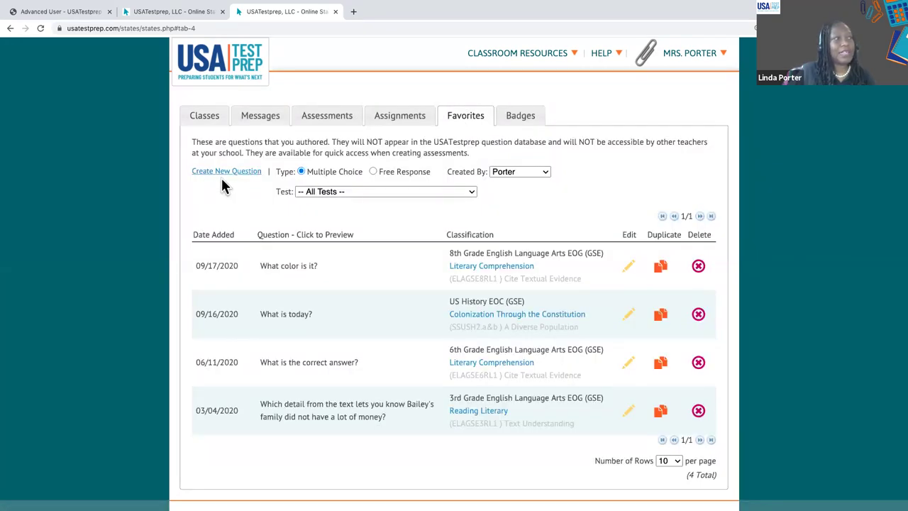
Step: Open the results of the Day 1 Diagnostic assessment and review its domain scores and student remediation grid
left_click(207, 74)
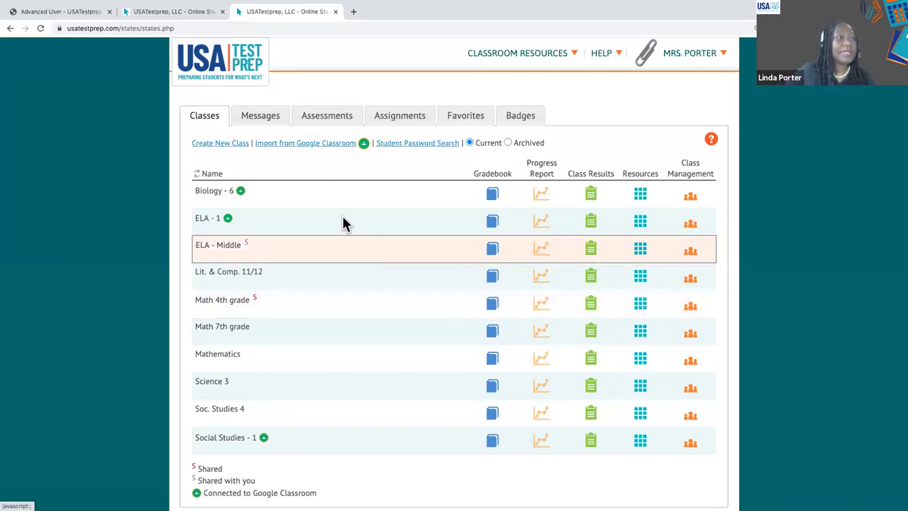
left_click(331, 122)
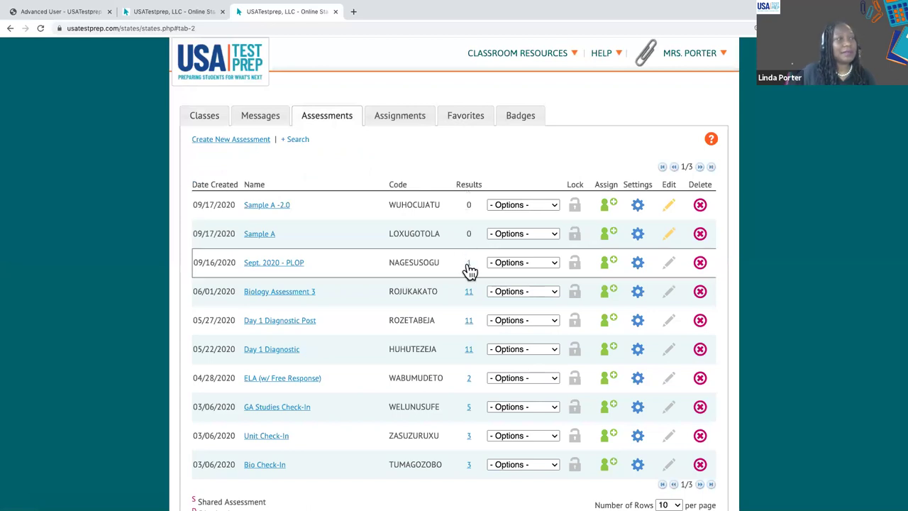
left_click(468, 350)
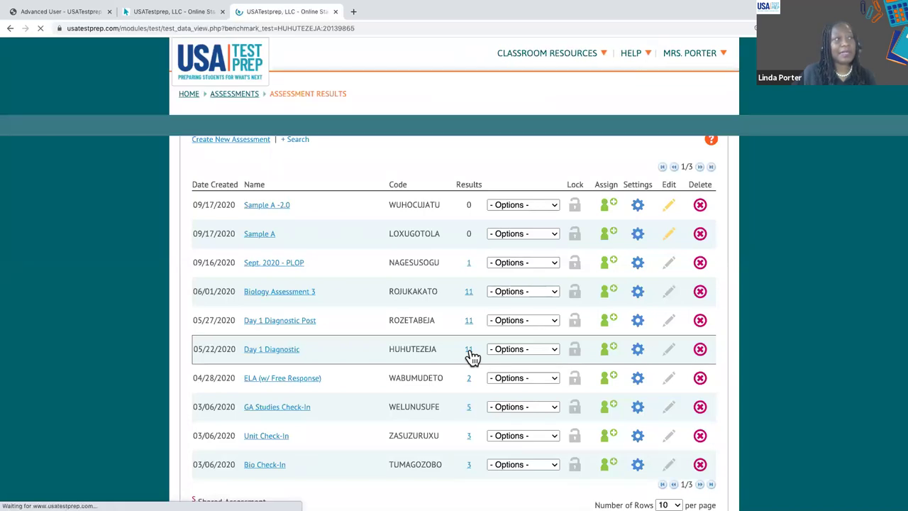
scroll(389, 368, "down", 3)
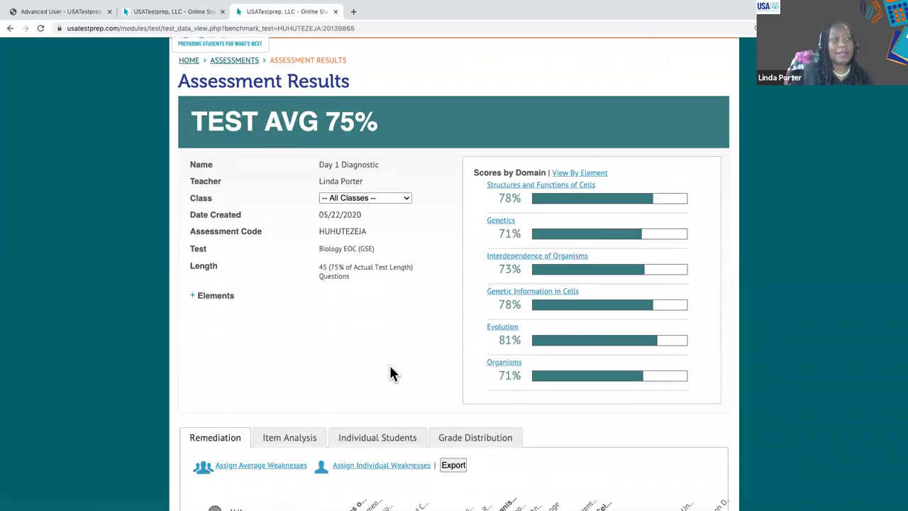
scroll(389, 368, "down", 3)
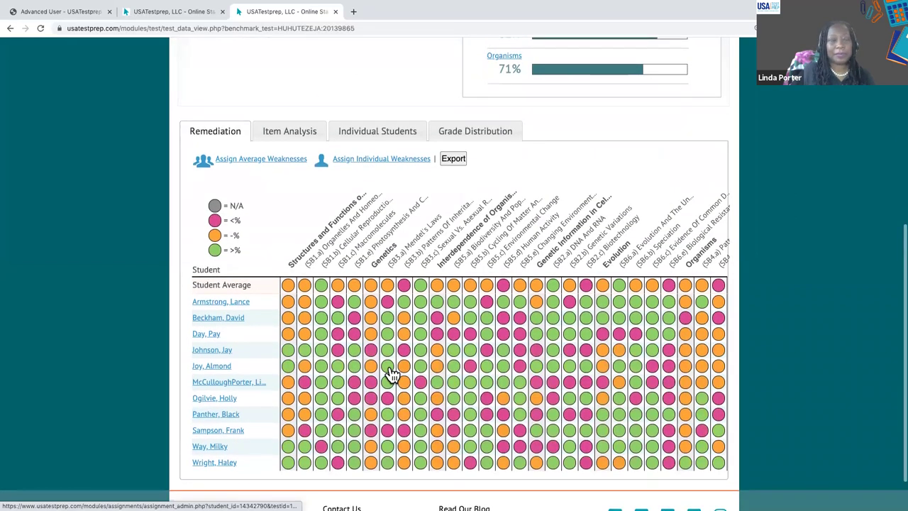
scroll(391, 375, "up", 6)
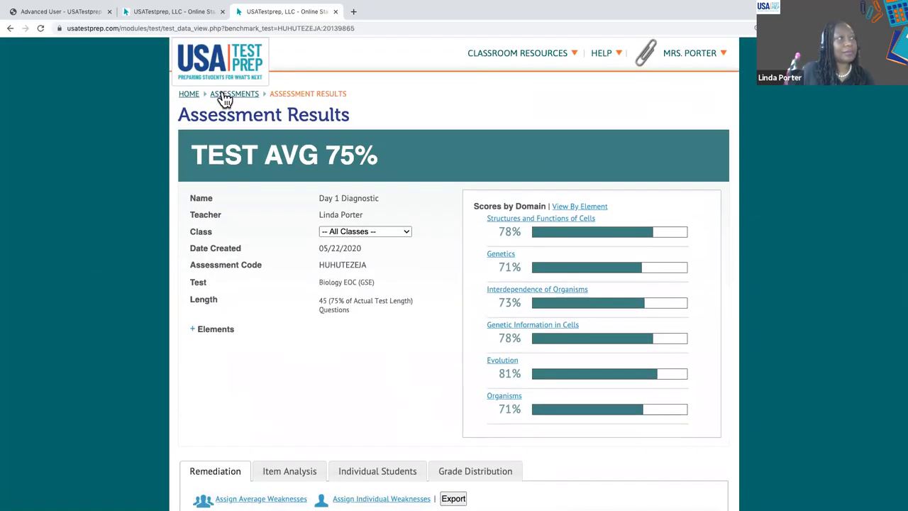
Step: Return to the teacher home page and switch to the presentation PDF, showing the Green Dot Challenge slide
left_click(222, 78)
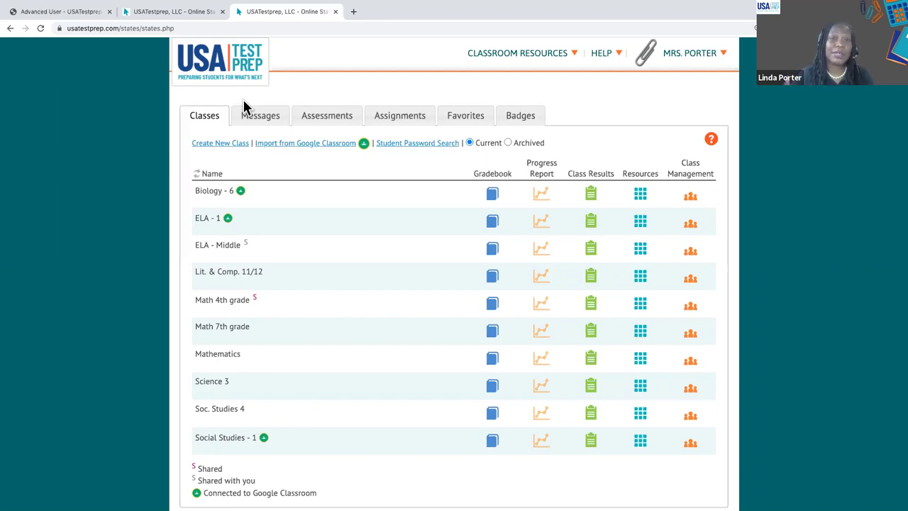
left_click(688, 56)
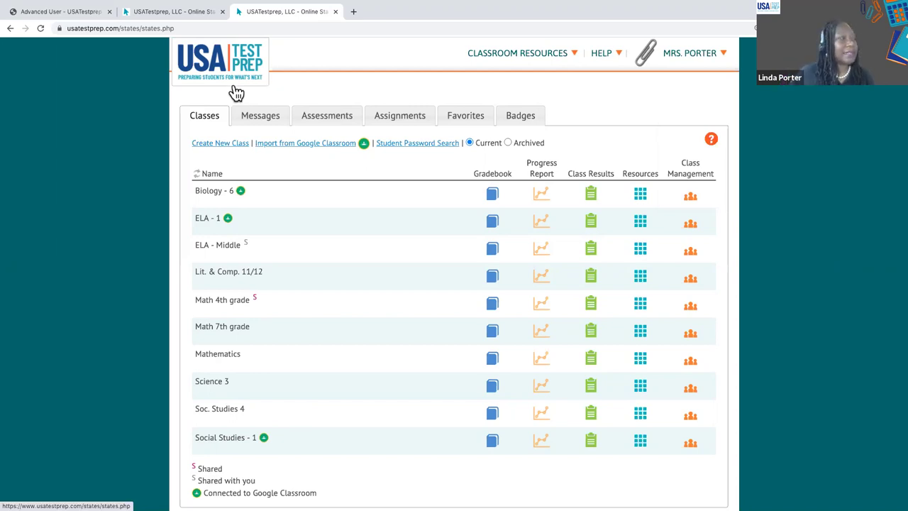
left_click(85, 16)
scroll(320, 271, "down", 5)
scroll(320, 271, "down", 3)
scroll(321, 271, "down", 2)
scroll(320, 271, "up", 1)
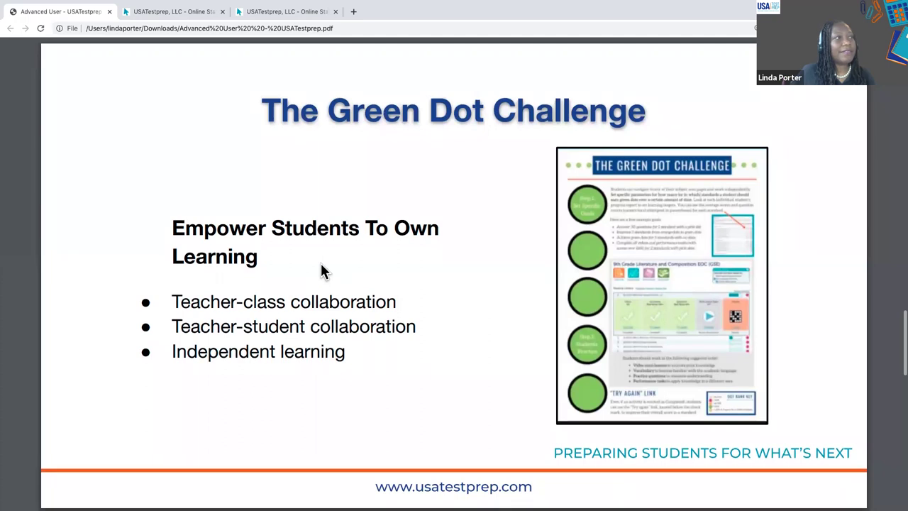
scroll(321, 270, "down", 1)
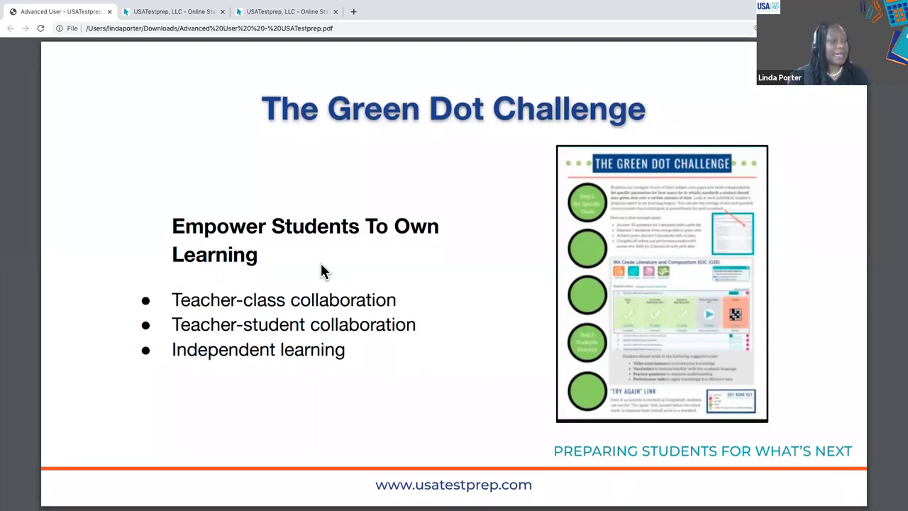
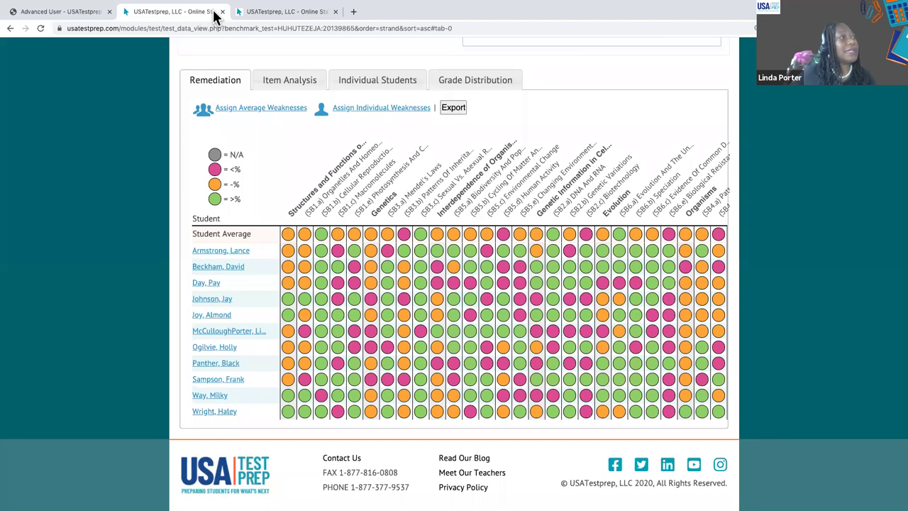
Step: Open class management for the Biology - 6 class and log in as the first listed student
scroll(218, 54, "up", 5)
left_click(216, 67)
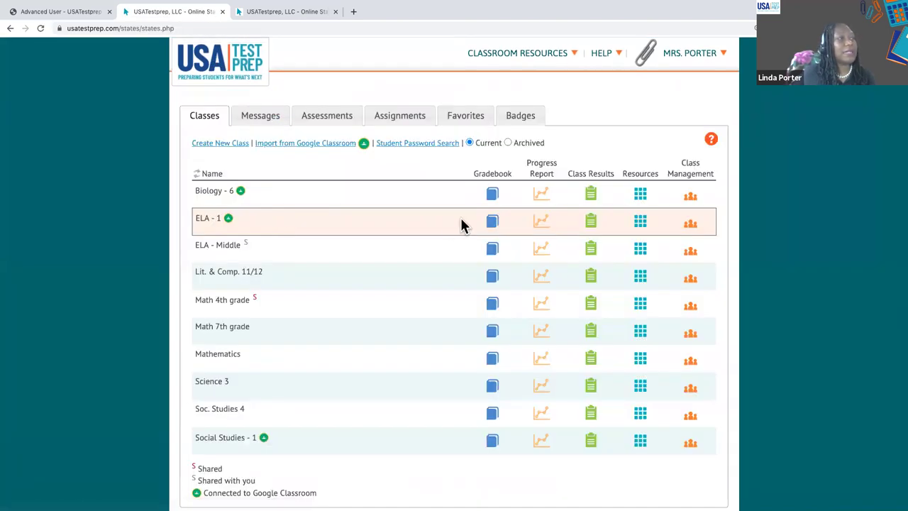
left_click(689, 197)
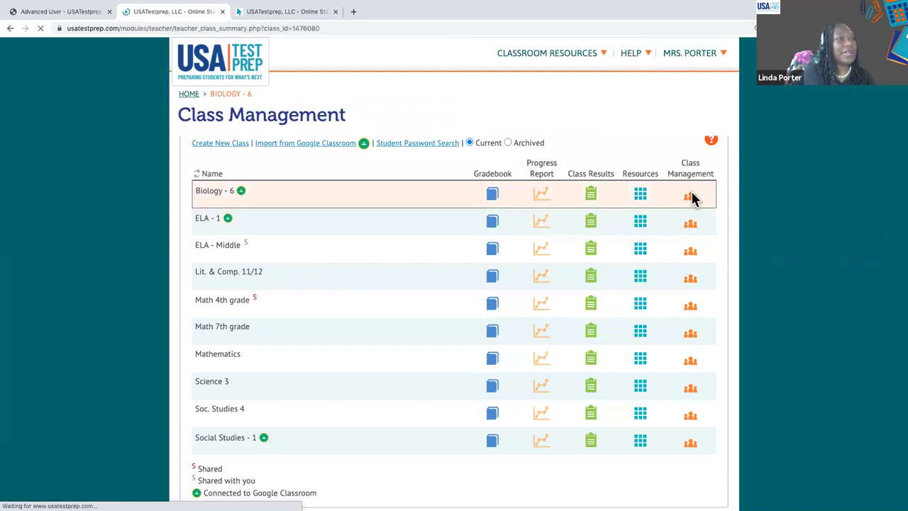
left_click(347, 292)
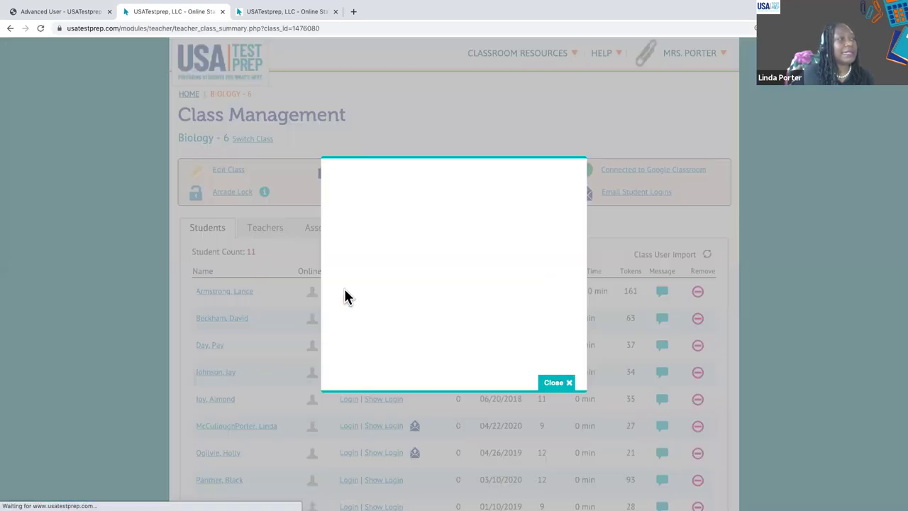
left_click(456, 283)
mouse_move(740, 65)
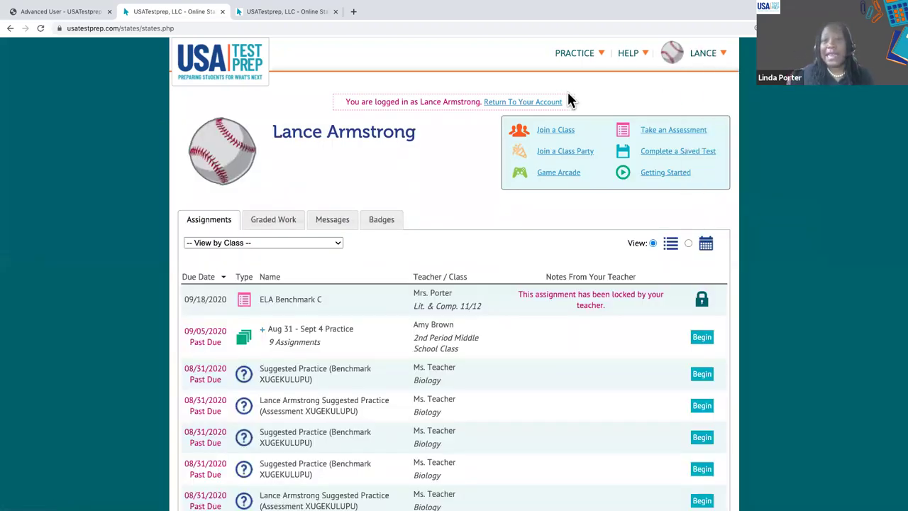
Step: Open the student's Biology EOC practice page and examine the progress and dot rank of each standard
mouse_move(564, 71)
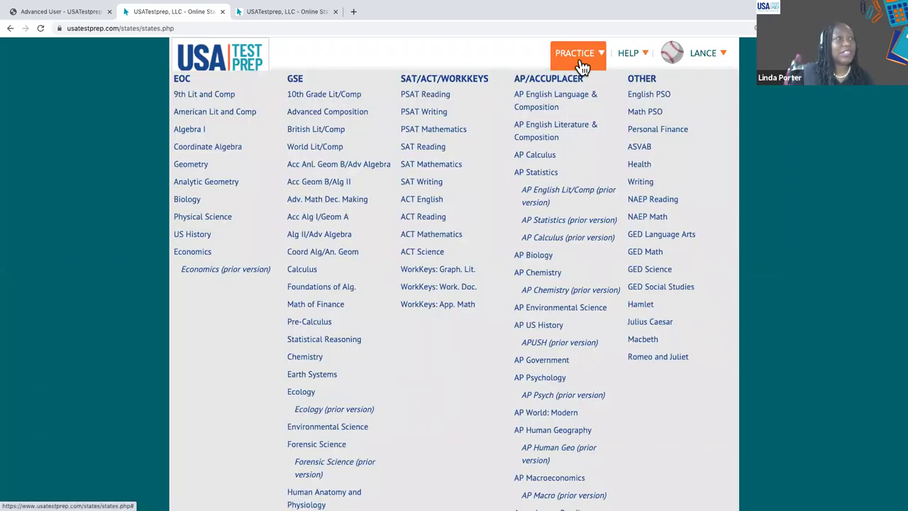
left_click(219, 204)
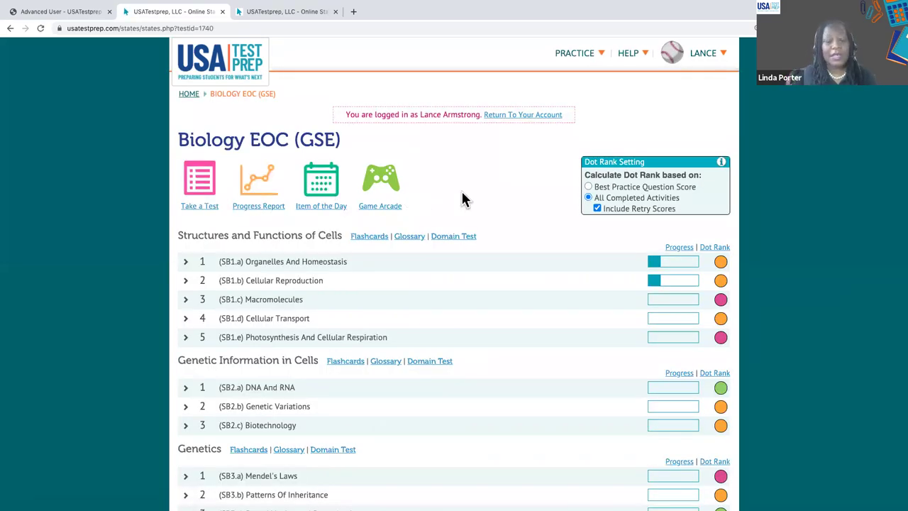
scroll(458, 200, "down", 2)
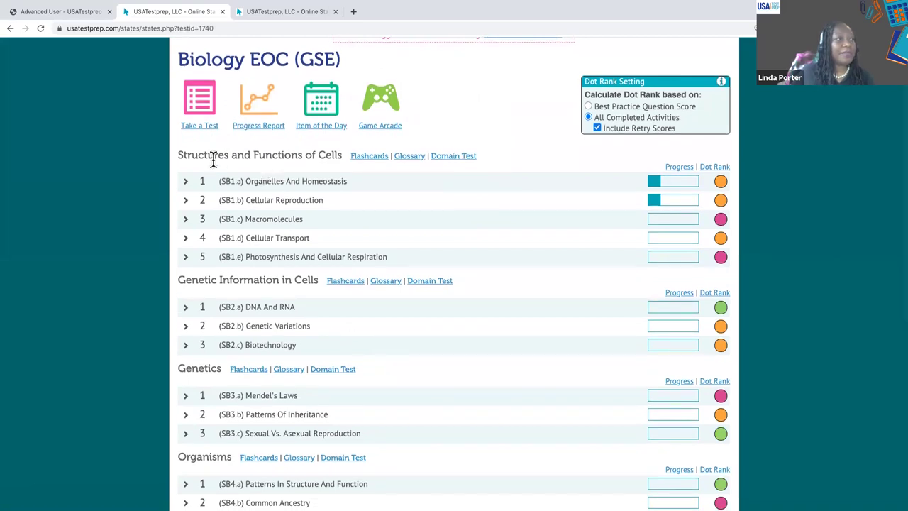
scroll(195, 159, "down", 2)
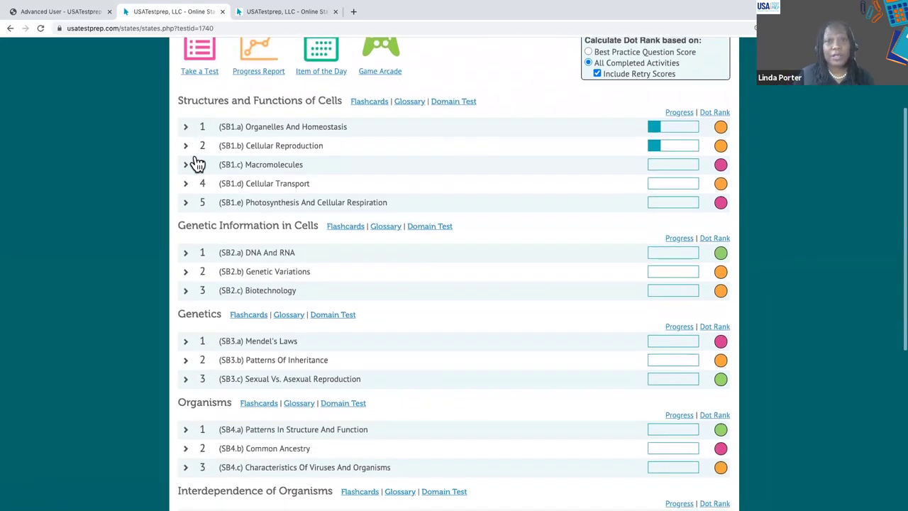
scroll(197, 163, "down", 7)
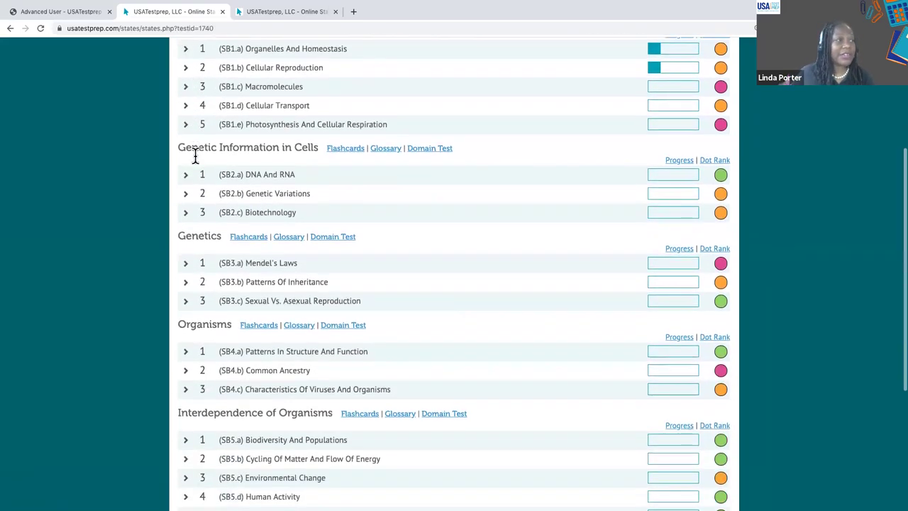
scroll(197, 163, "up", 10)
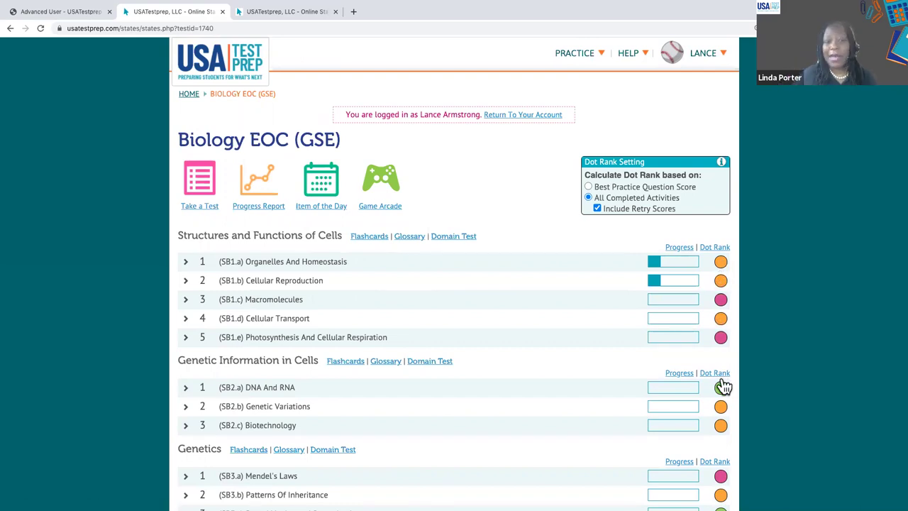
scroll(722, 386, "down", 2)
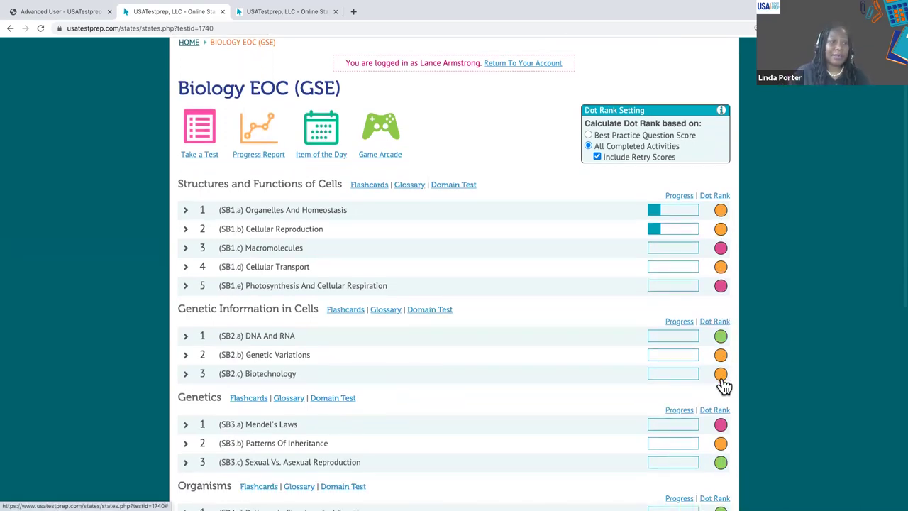
mouse_move(723, 384)
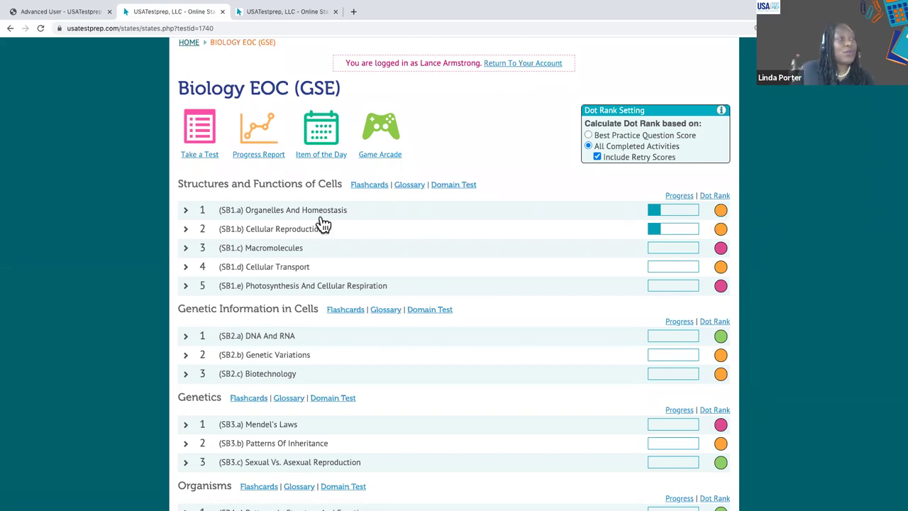
Step: Expand the Organelles And Homeostasis and Cellular Reproduction standards in turn to review their activities, collapsing each one again
left_click(185, 211)
scroll(188, 215, "down", 1)
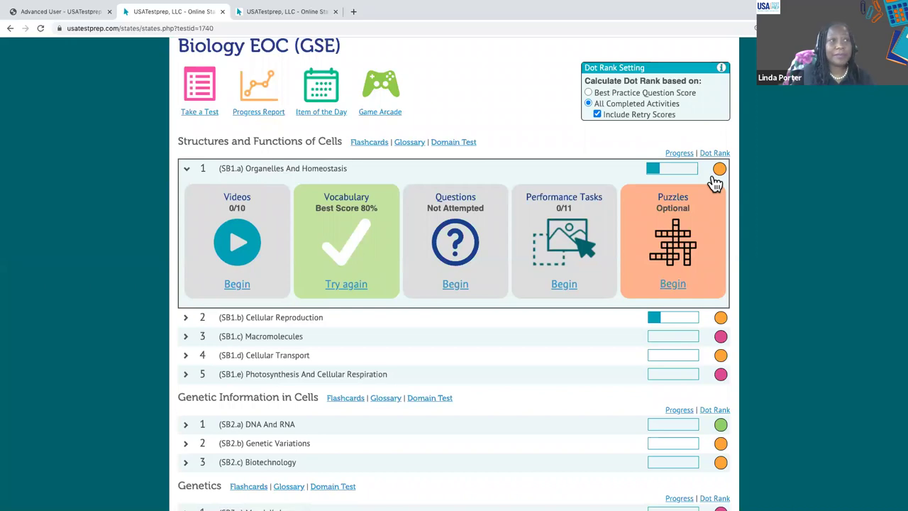
left_click(184, 175)
left_click(185, 187)
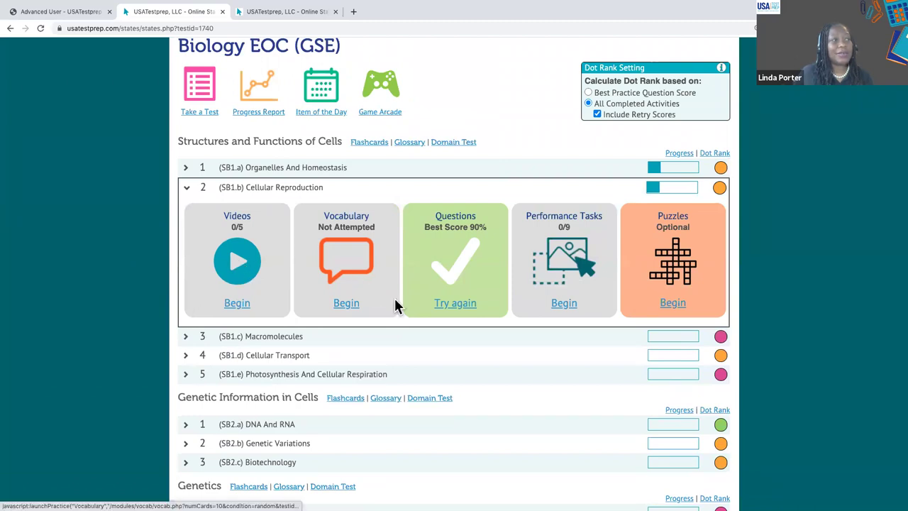
left_click(185, 190)
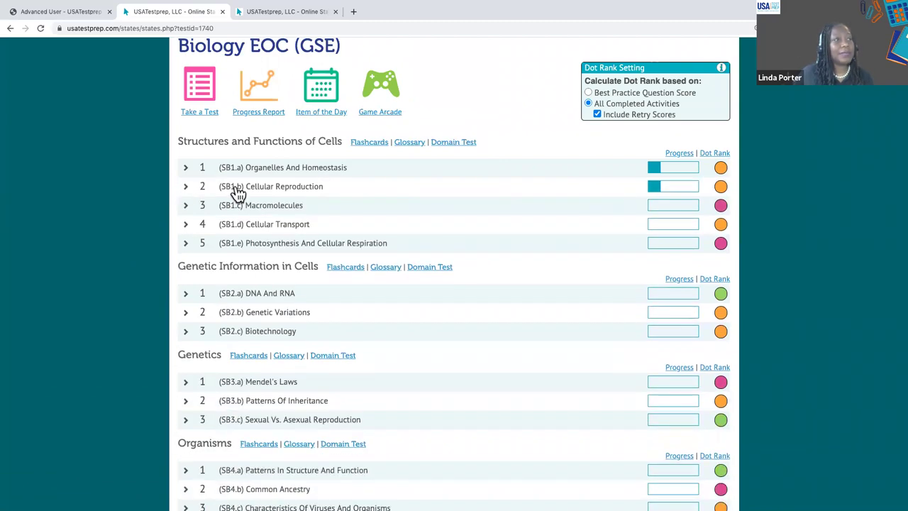
Step: Check the dot rank color legend, close it, and view the description of the Cellular Reproduction standard
left_click(714, 153)
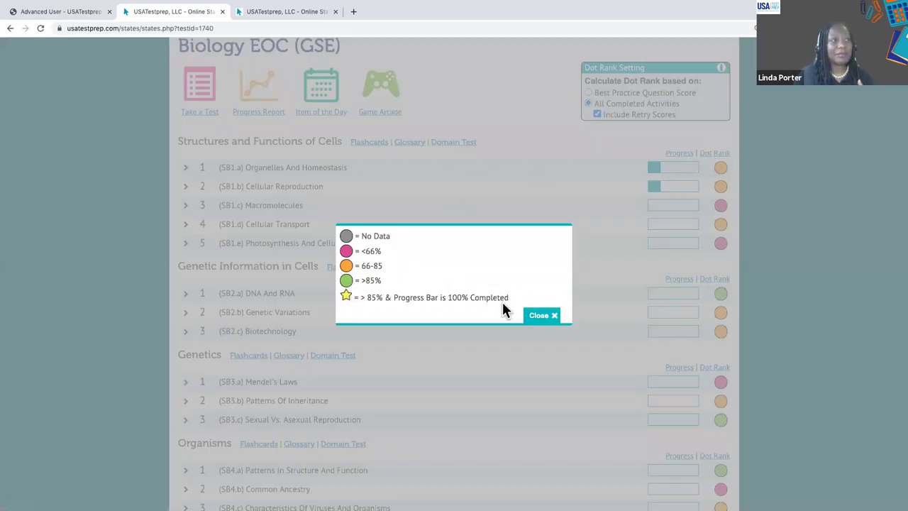
left_click(554, 317)
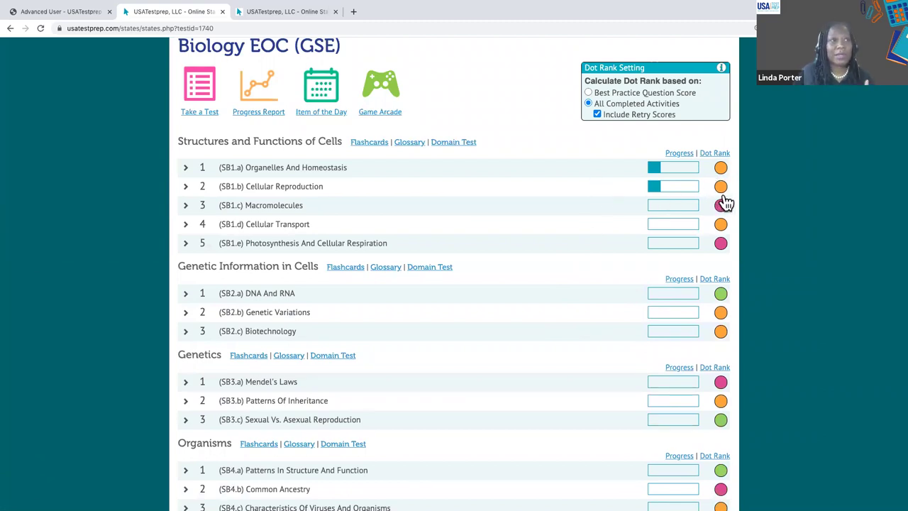
scroll(722, 193, "up", 1)
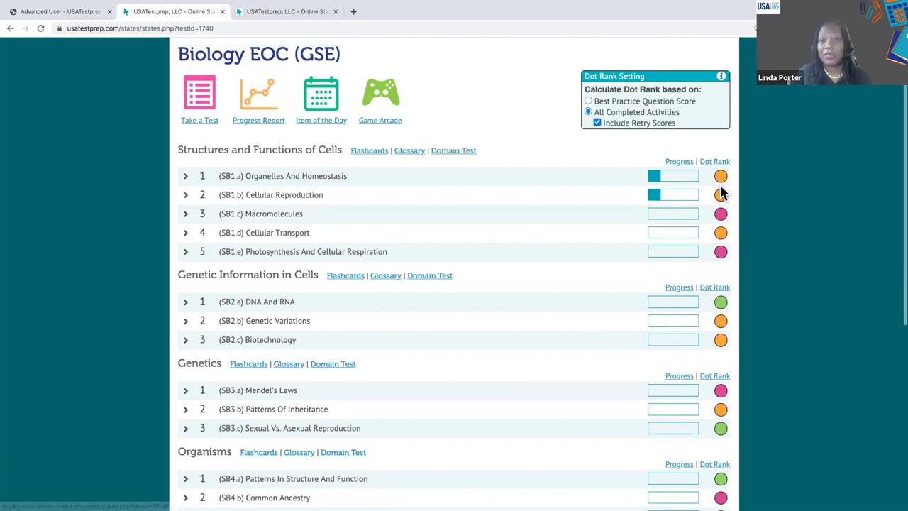
mouse_move(260, 201)
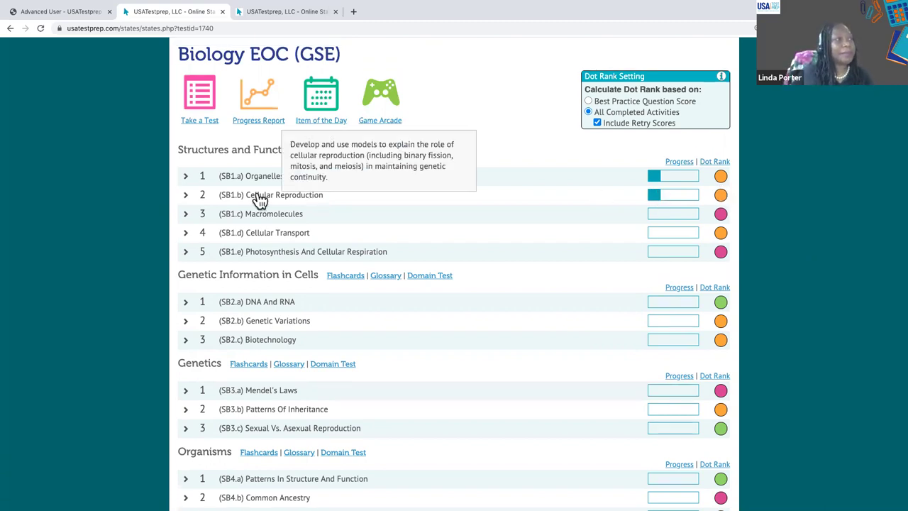
Step: Examine the dot ranks of the Biology EOC standards and look over the list of available practice subjects
scroll(260, 201, "down", 2)
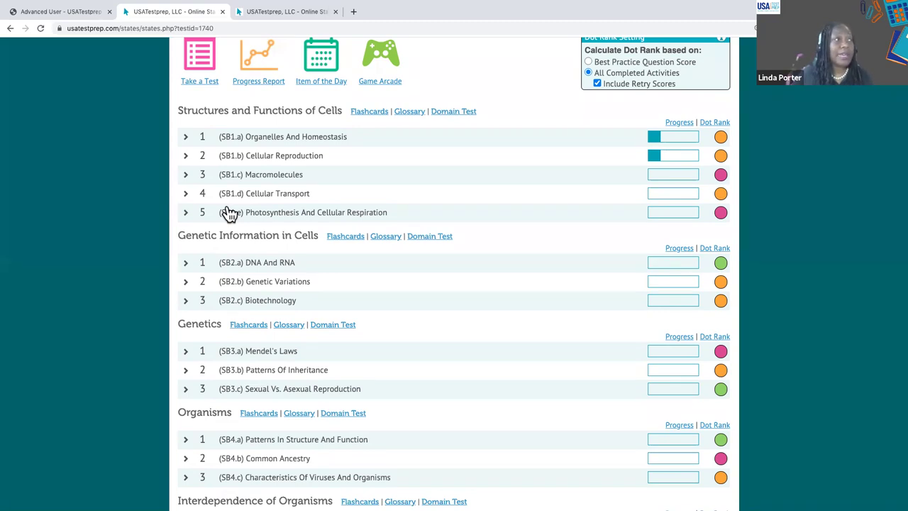
scroll(229, 214, "up", 3)
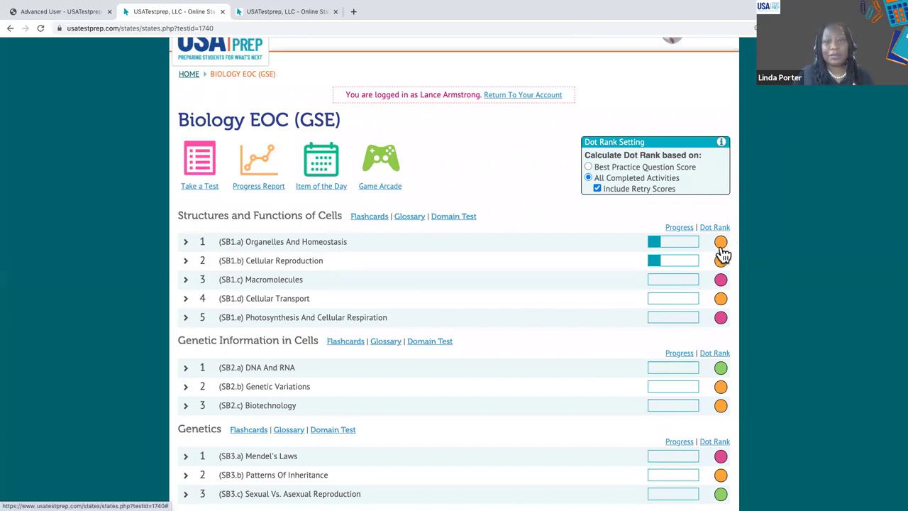
scroll(571, 256, "up", 1)
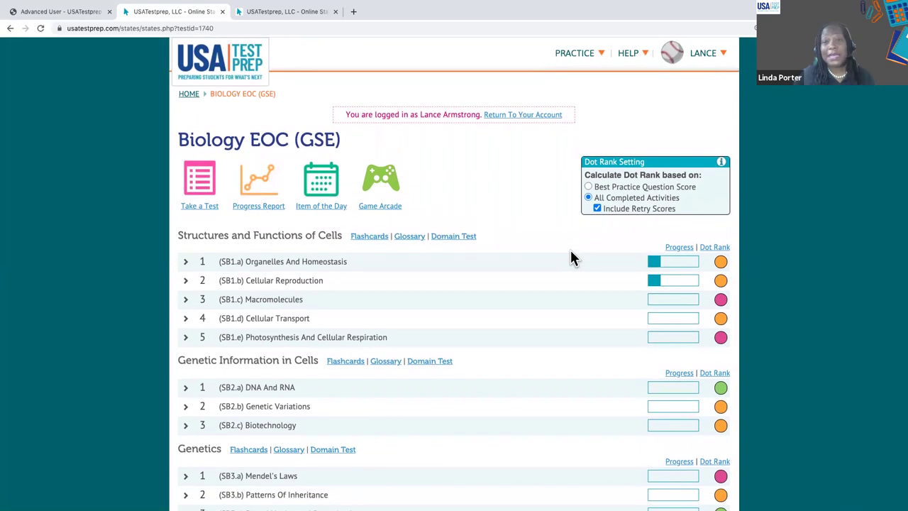
left_click(578, 63)
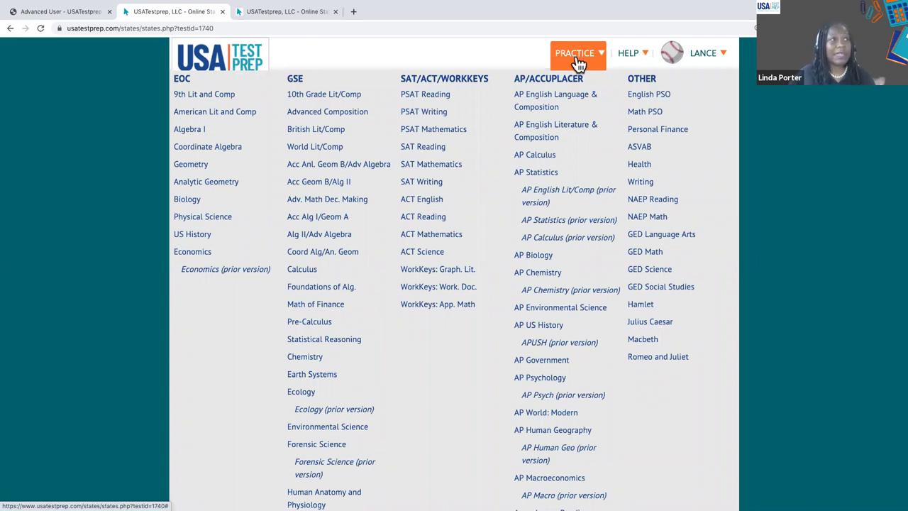
left_click(578, 64)
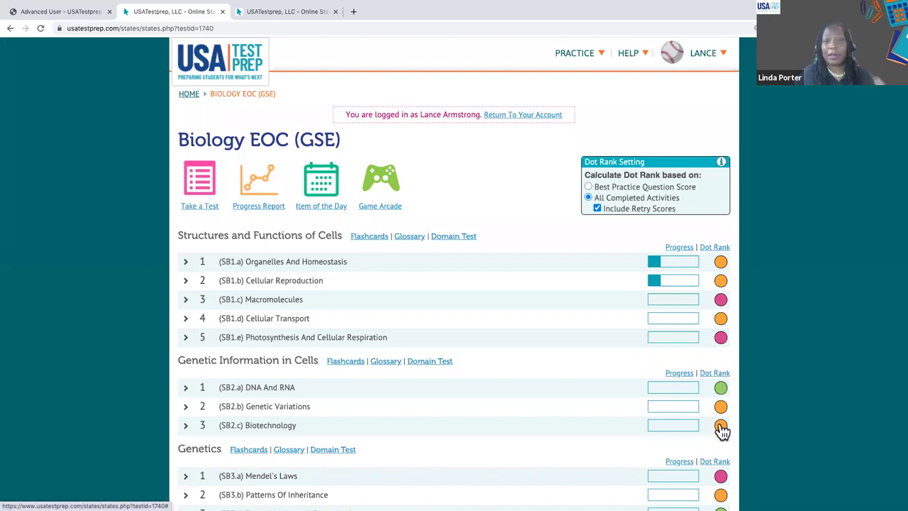
scroll(721, 429, "down", 1)
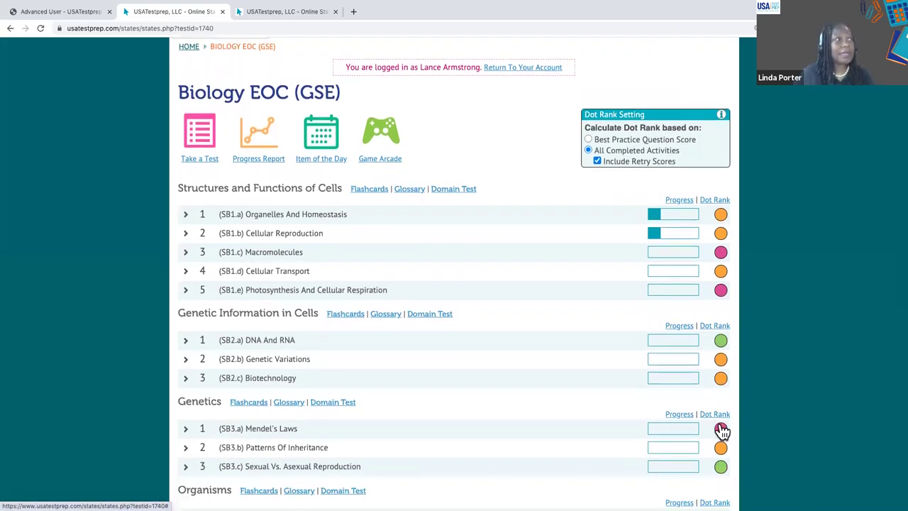
mouse_move(722, 431)
scroll(721, 430, "up", 1)
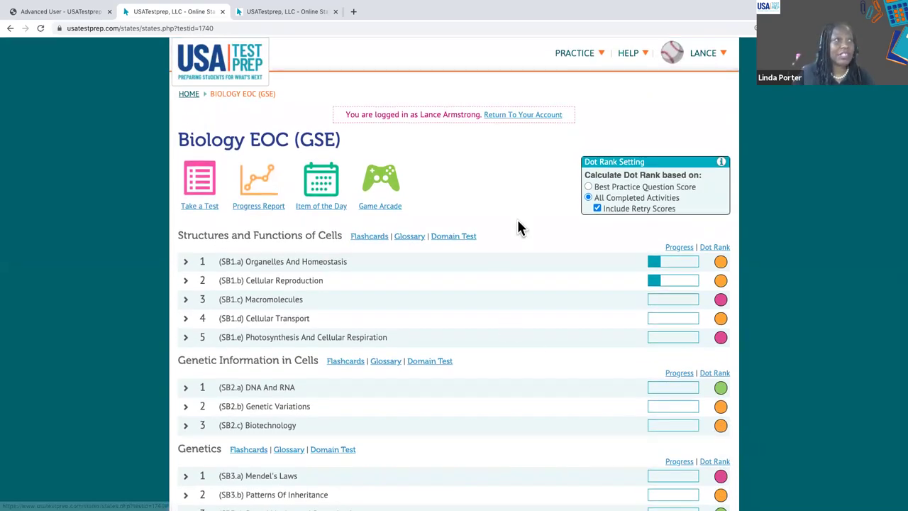
Step: Return to the teacher account and show the closing "Thank You For Joining Us" slide of the Advanced User PDF
left_click(516, 124)
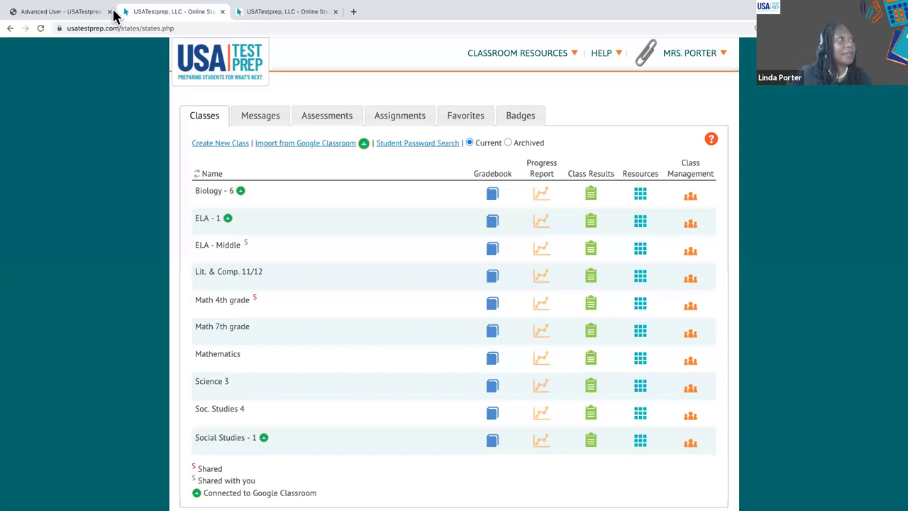
left_click(87, 13)
scroll(150, 145, "down", 1)
scroll(150, 145, "down", 5)
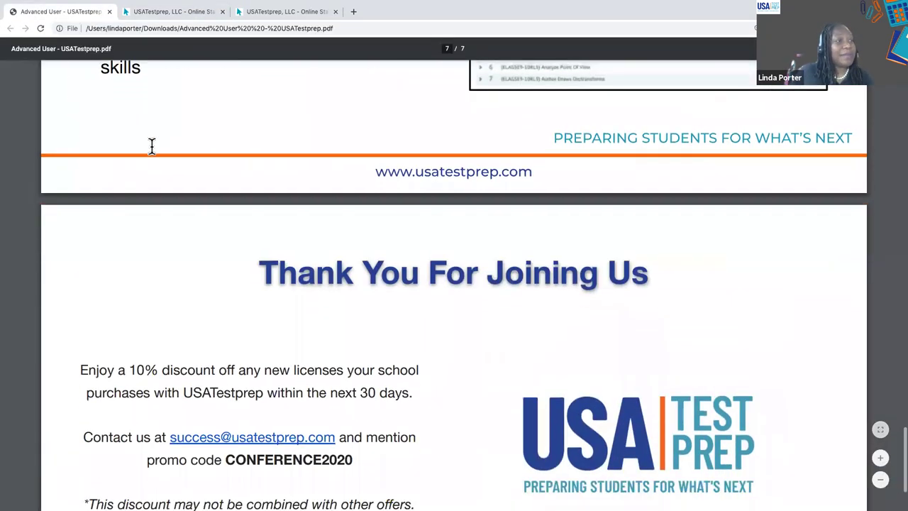
scroll(151, 145, "down", 1)
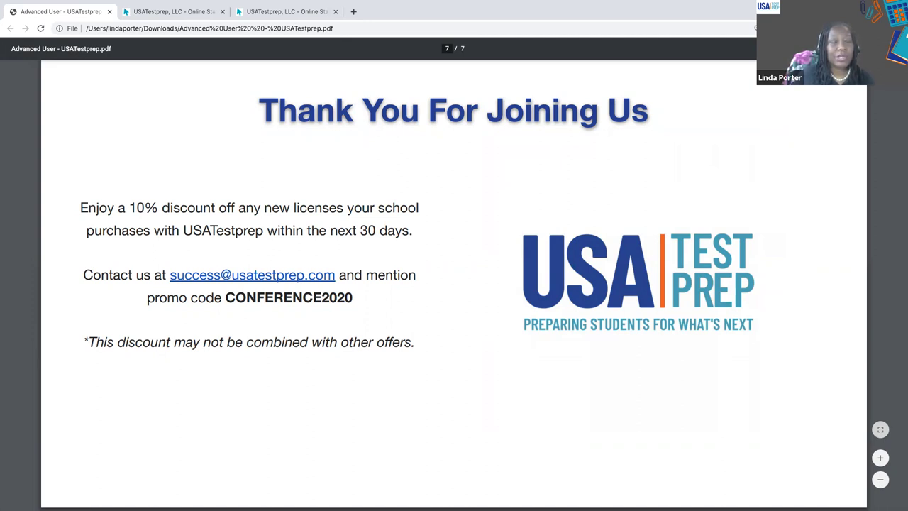
Step: Go back to the USATestprep site, log in as the first listed Biology - 6 student and open the Biology EOC practice page
left_click(165, 14)
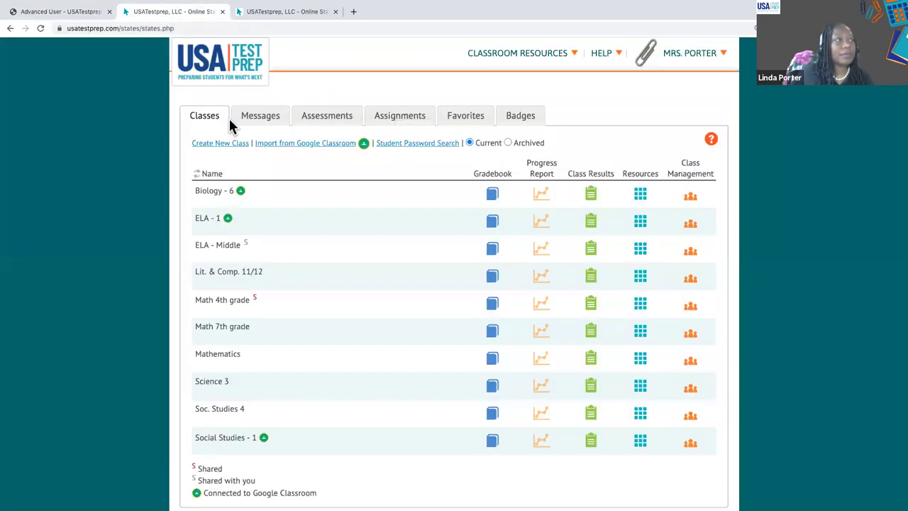
left_click(690, 197)
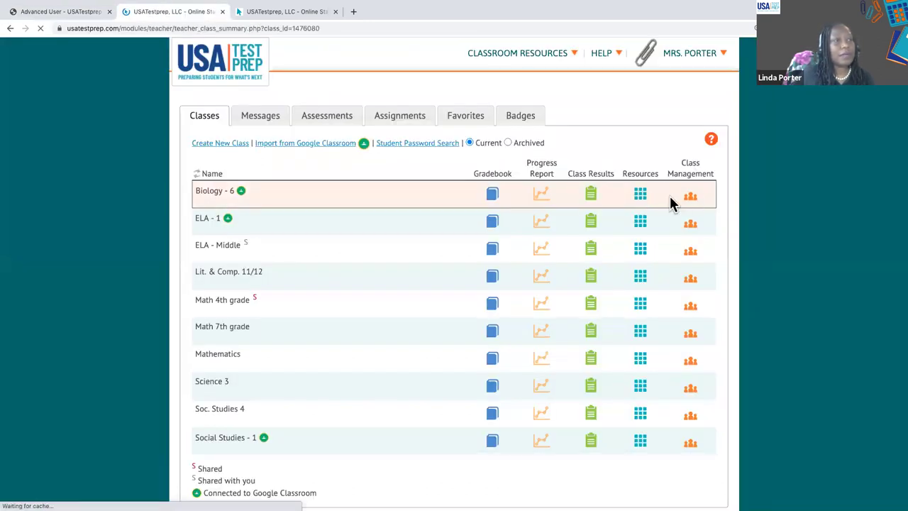
left_click(344, 293)
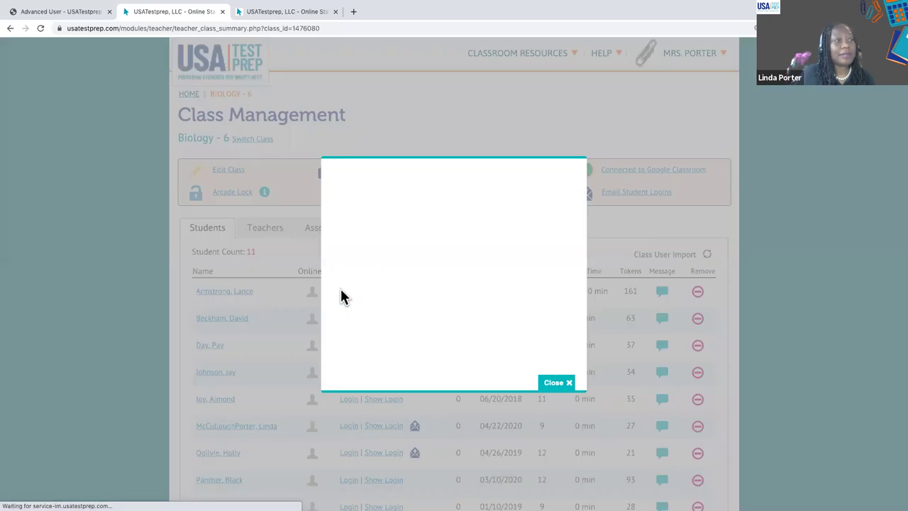
left_click(452, 283)
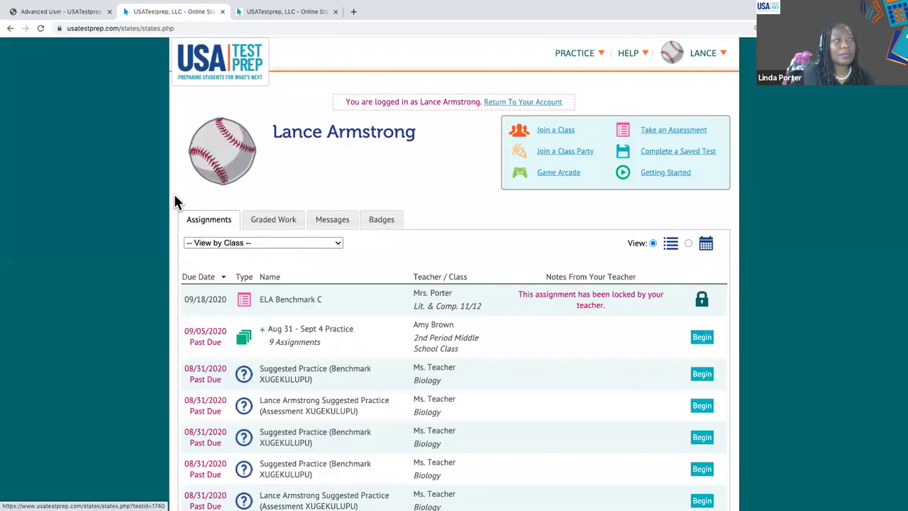
mouse_move(588, 54)
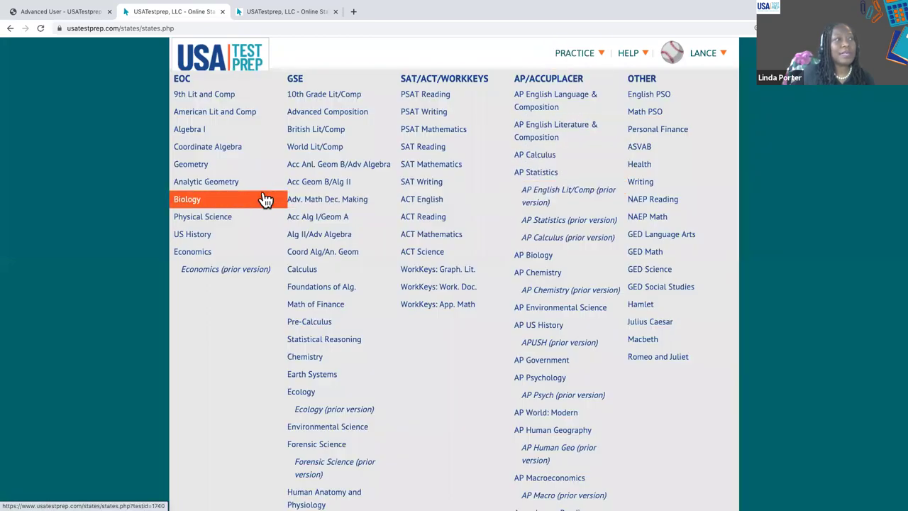
left_click(237, 201)
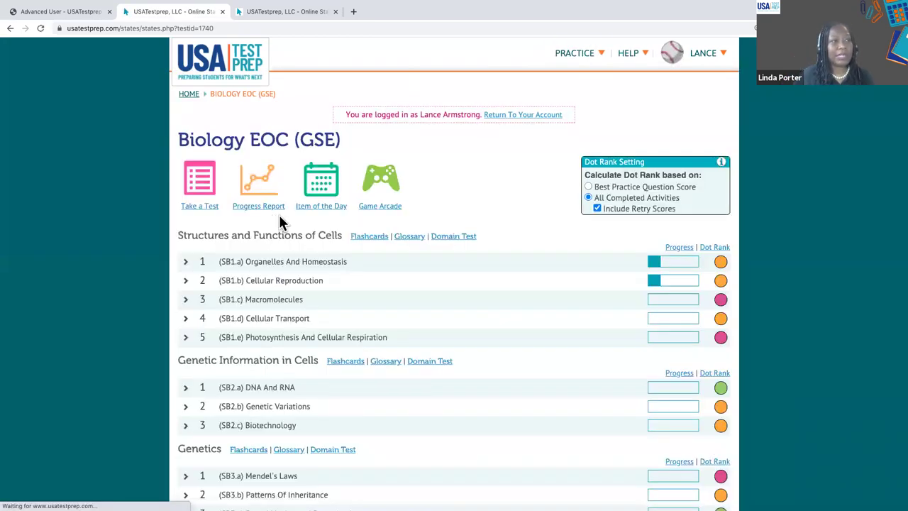
Step: Expand the Organelles And Homeostasis standard to review its practice activities, and collapse it again
scroll(280, 220, "down", 1)
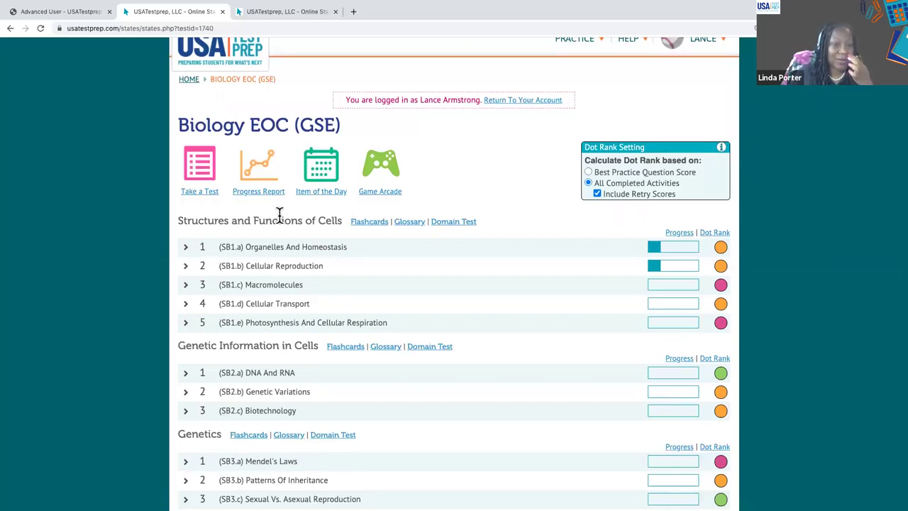
scroll(280, 214, "down", 2)
scroll(279, 216, "up", 1)
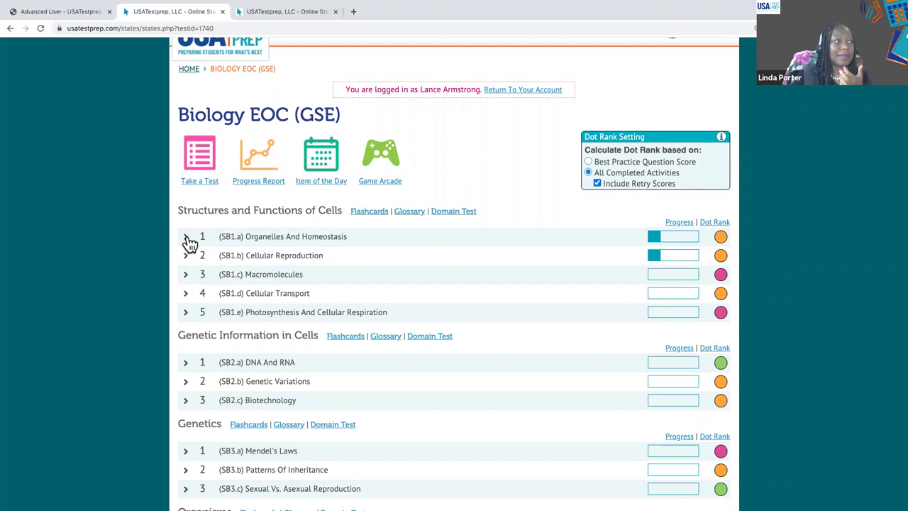
left_click(185, 238)
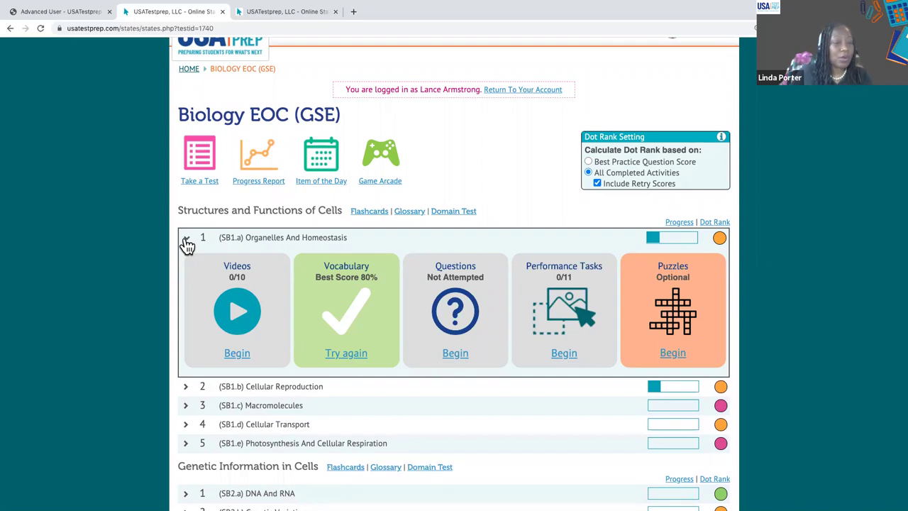
left_click(186, 241)
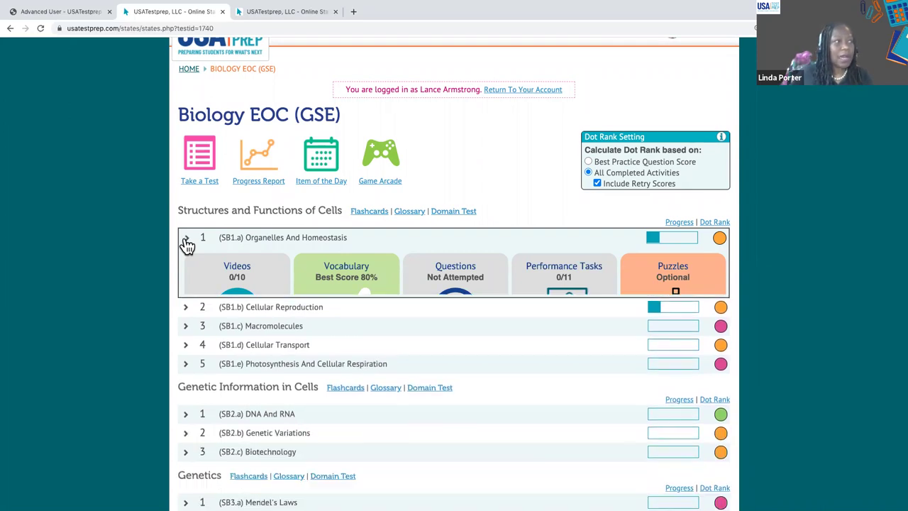
Step: Return to the teacher account and check the Biology - 6 class results before going back to the class list
left_click(507, 94)
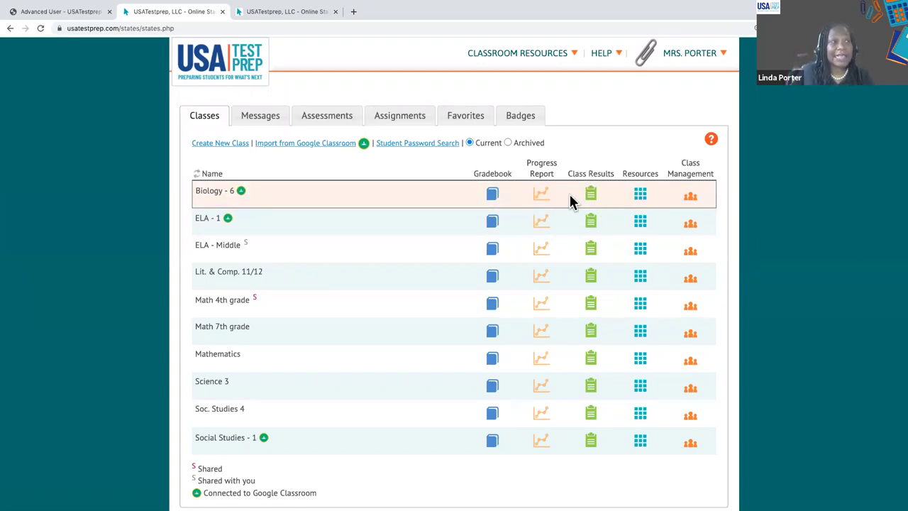
left_click(593, 199)
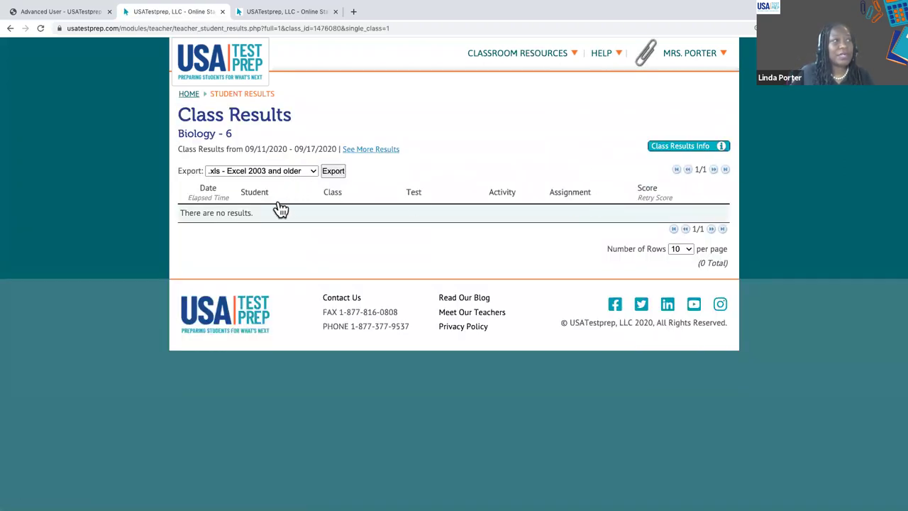
left_click(198, 61)
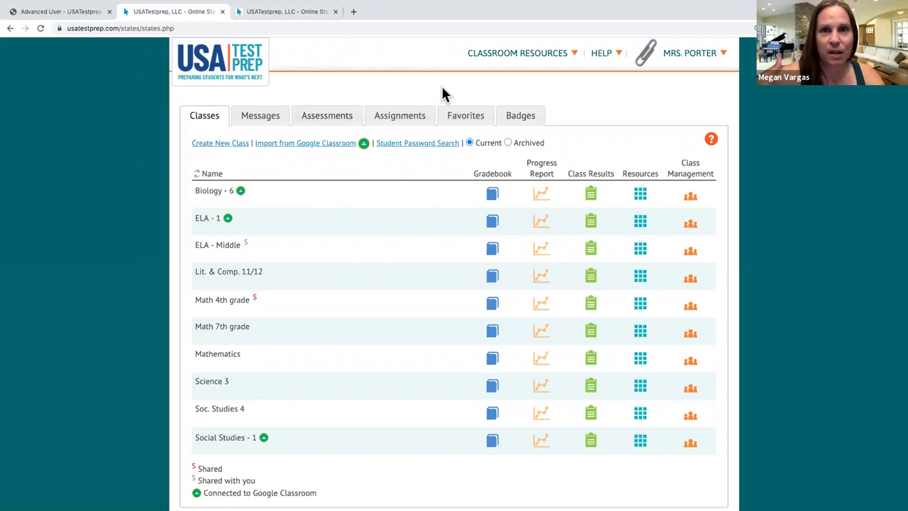
Step: Log in as the first listed student through Biology - 6 class management and open the Biology EOC practice page
mouse_move(518, 64)
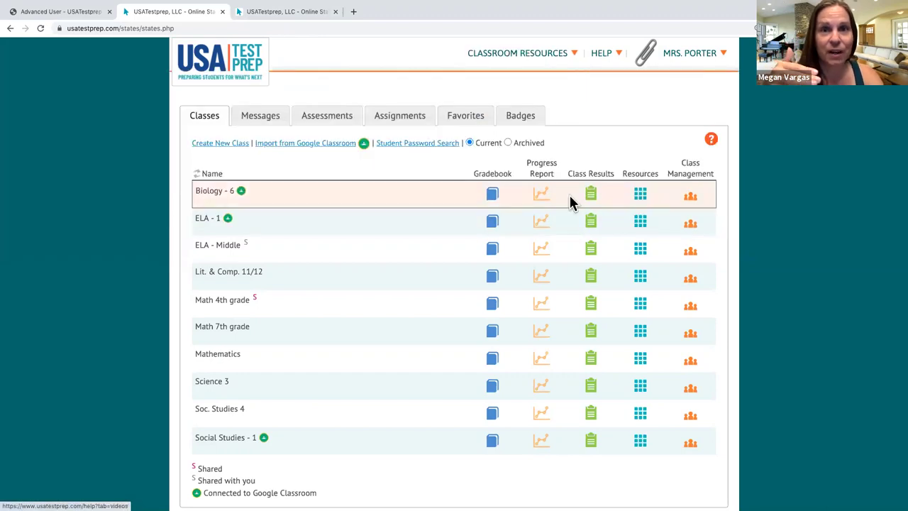
left_click(688, 201)
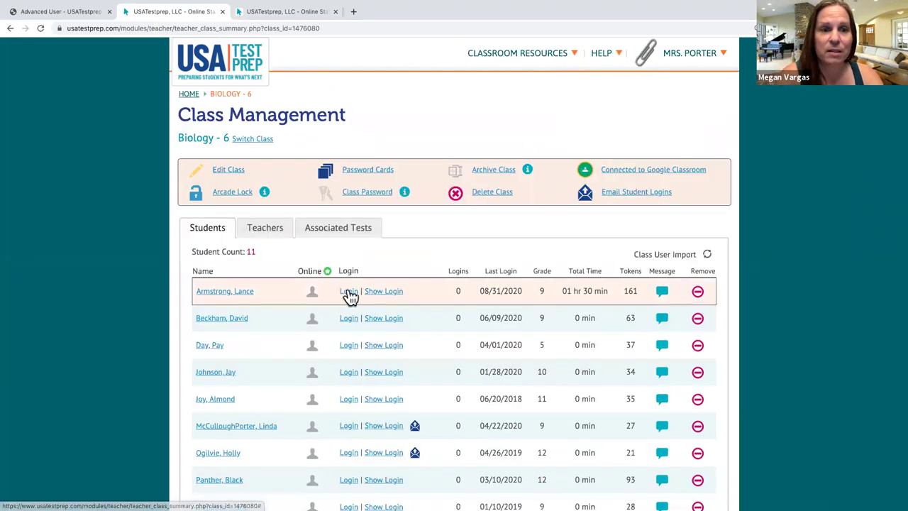
left_click(346, 291)
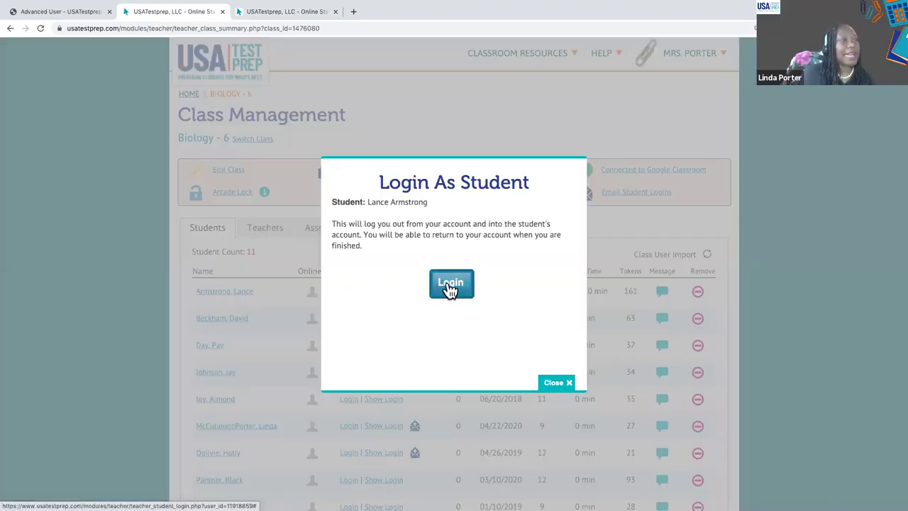
left_click(451, 284)
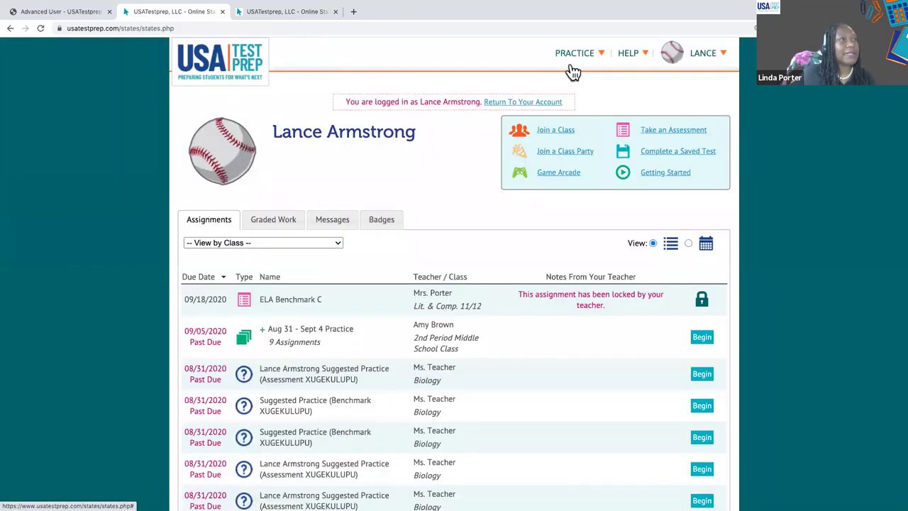
mouse_move(573, 55)
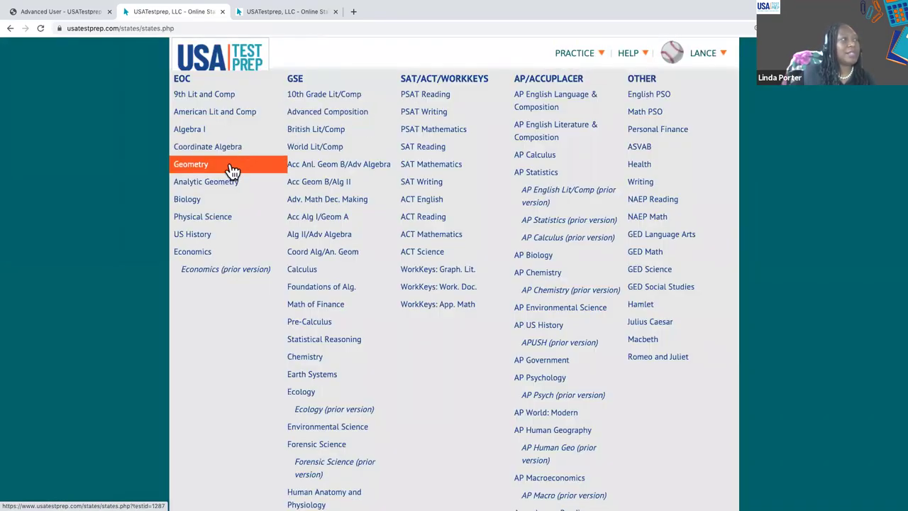
left_click(216, 202)
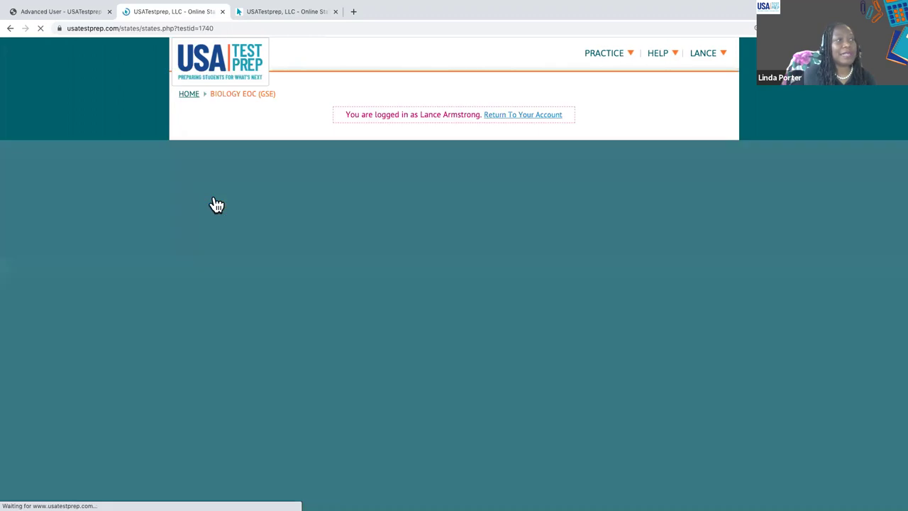
Step: View the description and activities of the Organelles And Homeostasis standard, and return to the teacher account
mouse_move(266, 268)
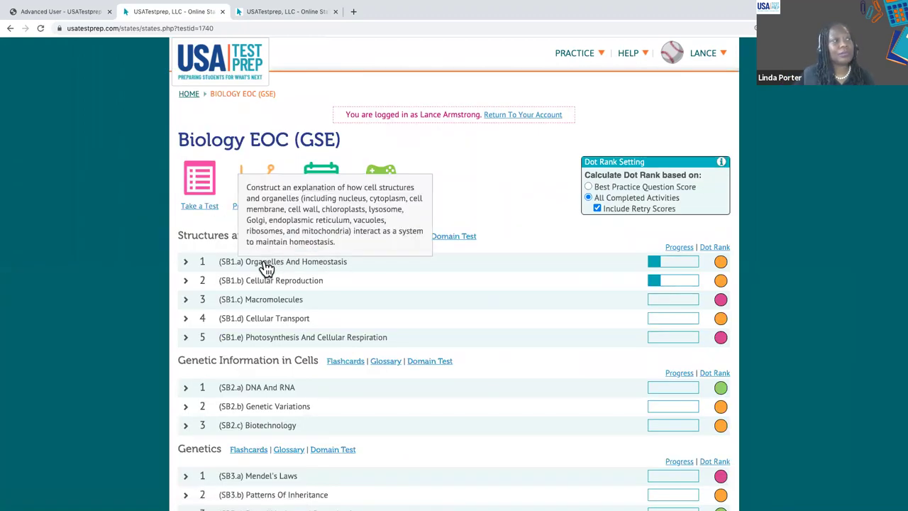
left_click(186, 264)
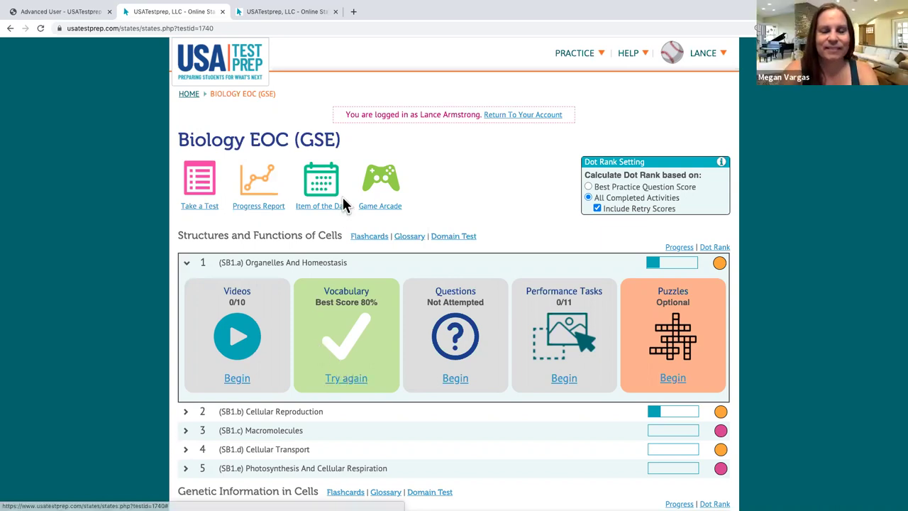
left_click(499, 122)
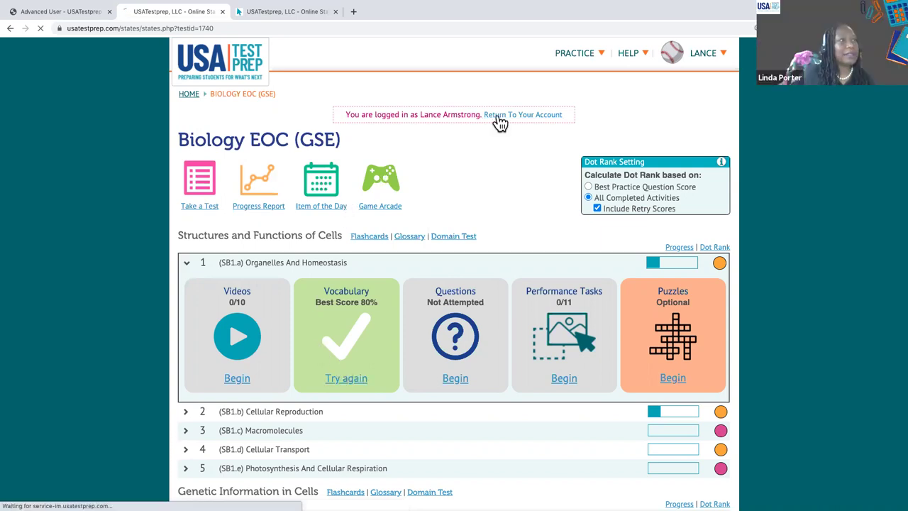